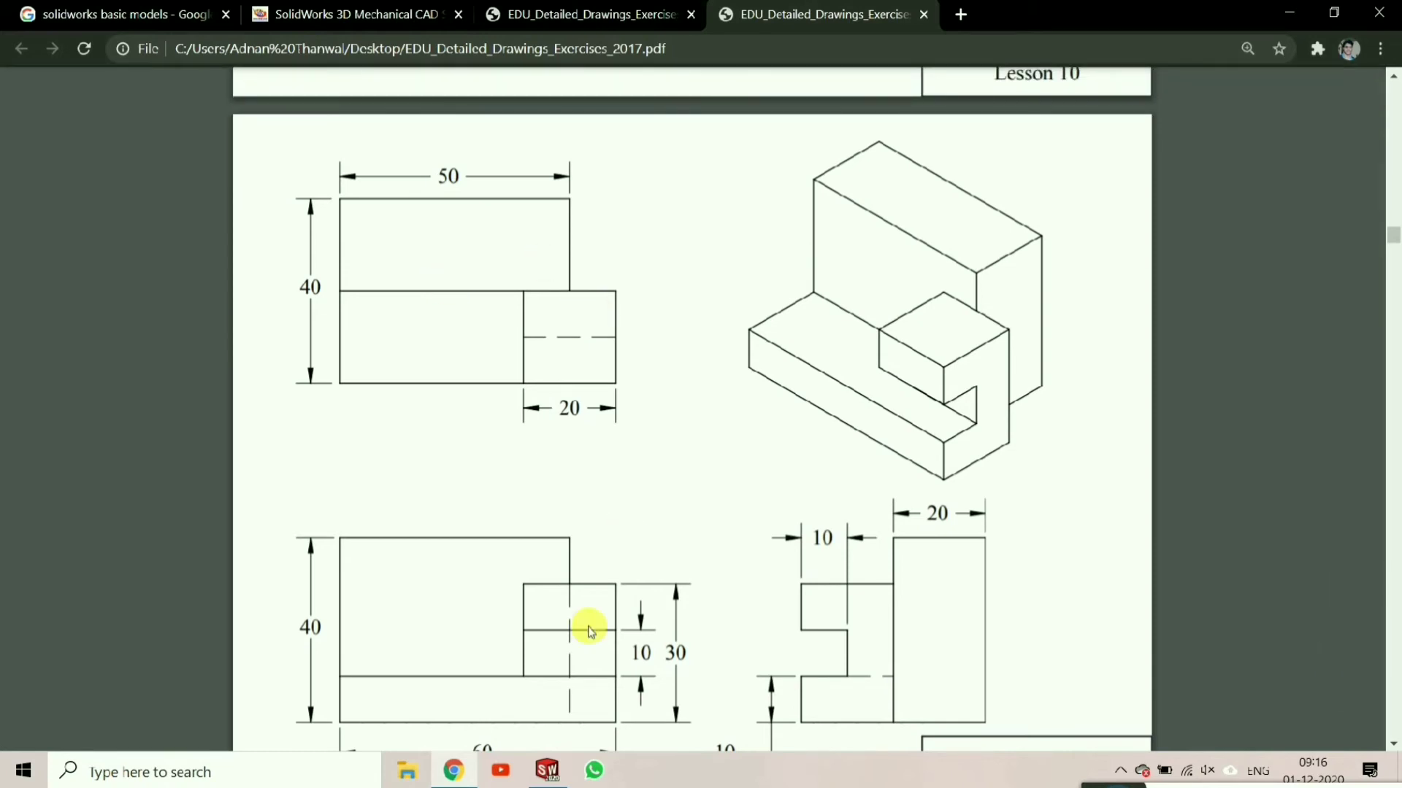
- Switch to SOLIDWORKS and create a new part document from the MBD template "part 0001mm and smaller"
left_click(547, 770)
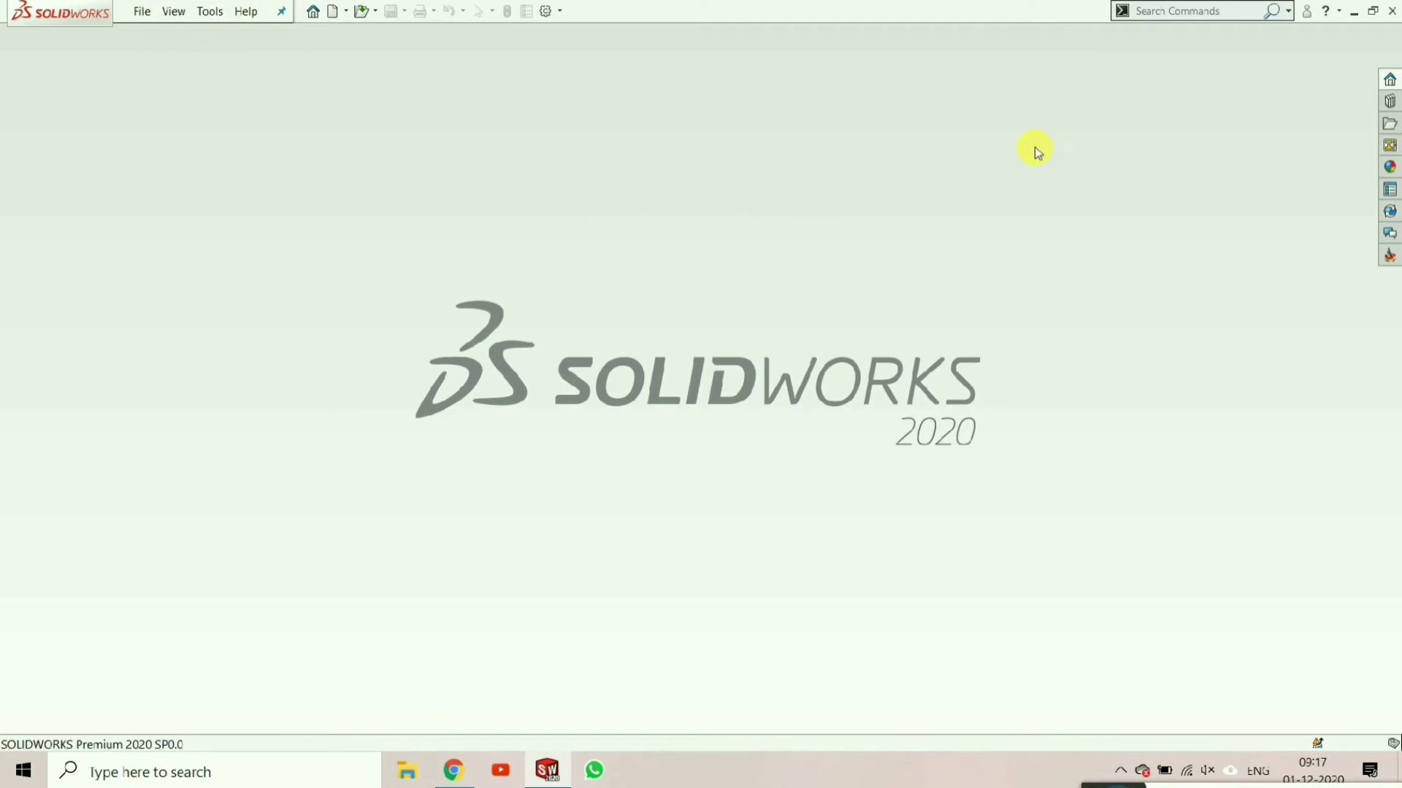
left_click(136, 13)
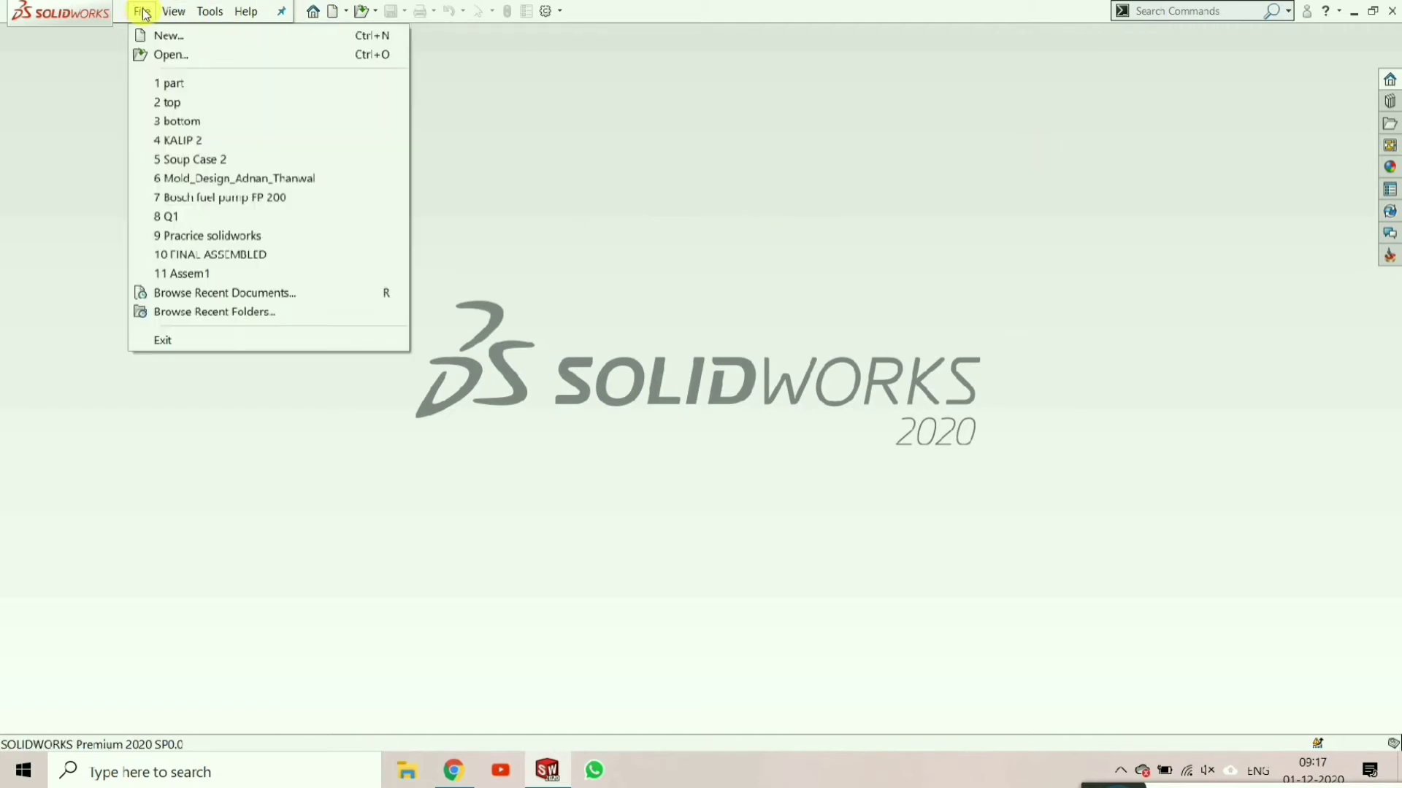
left_click(174, 37)
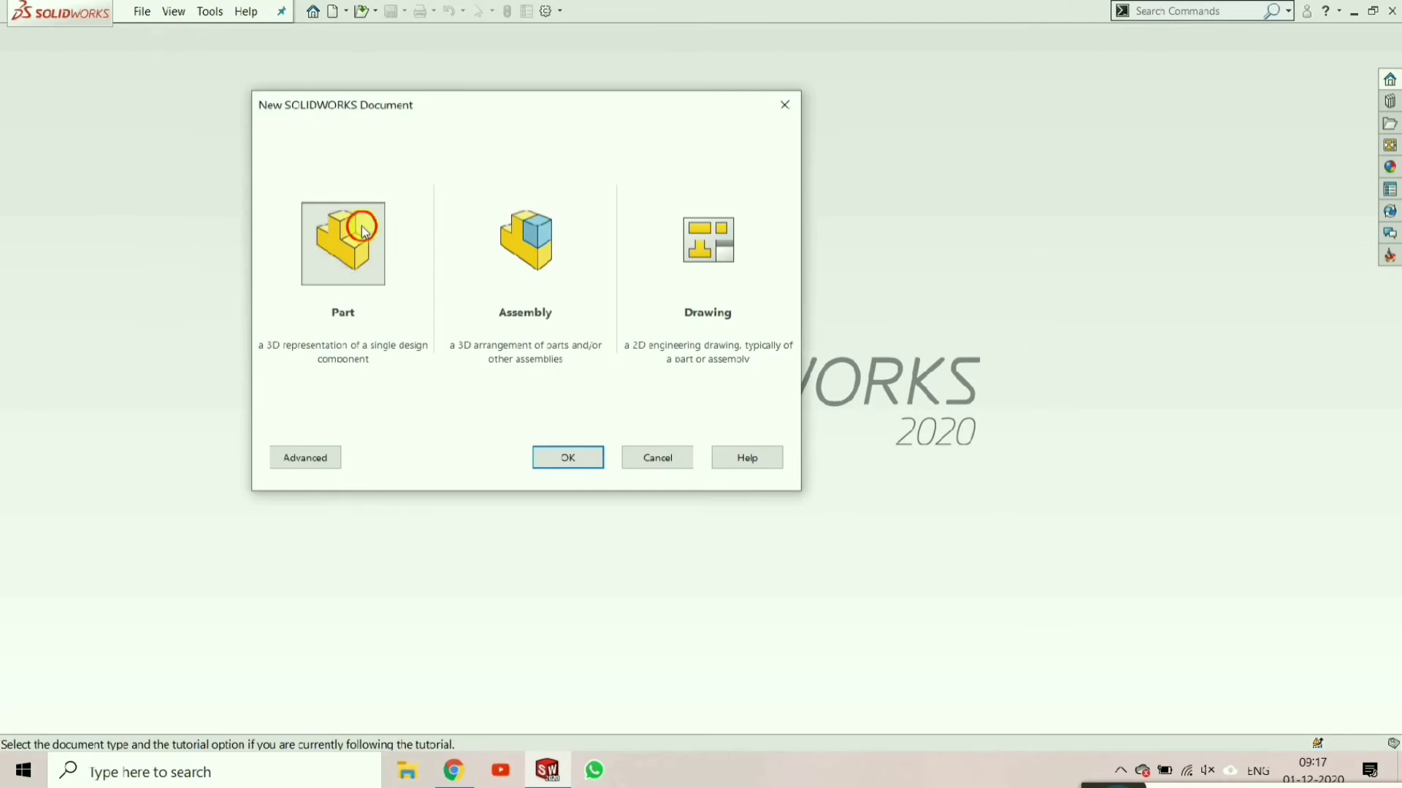
left_click_drag(430, 134, 527, 158)
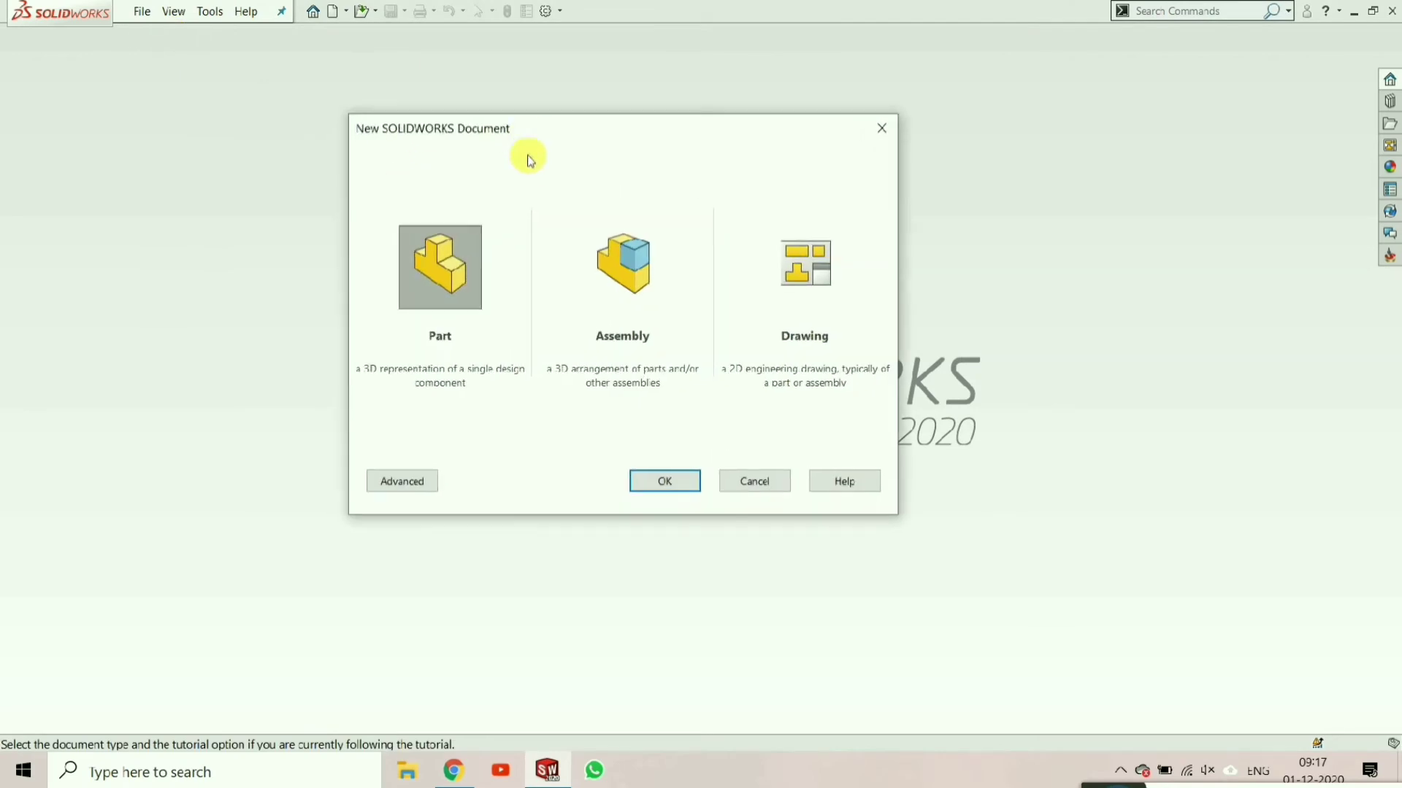
left_click(406, 483)
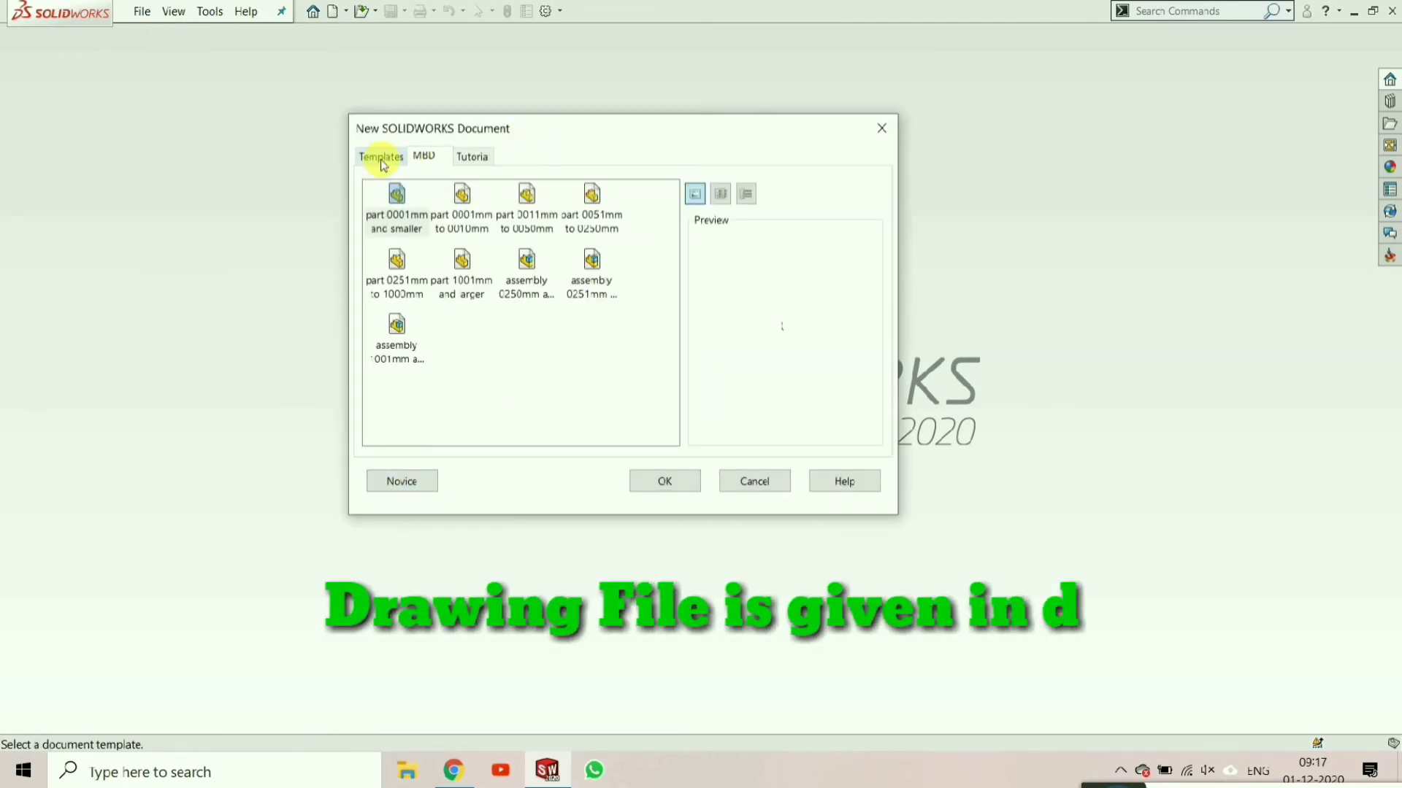
left_click(400, 213)
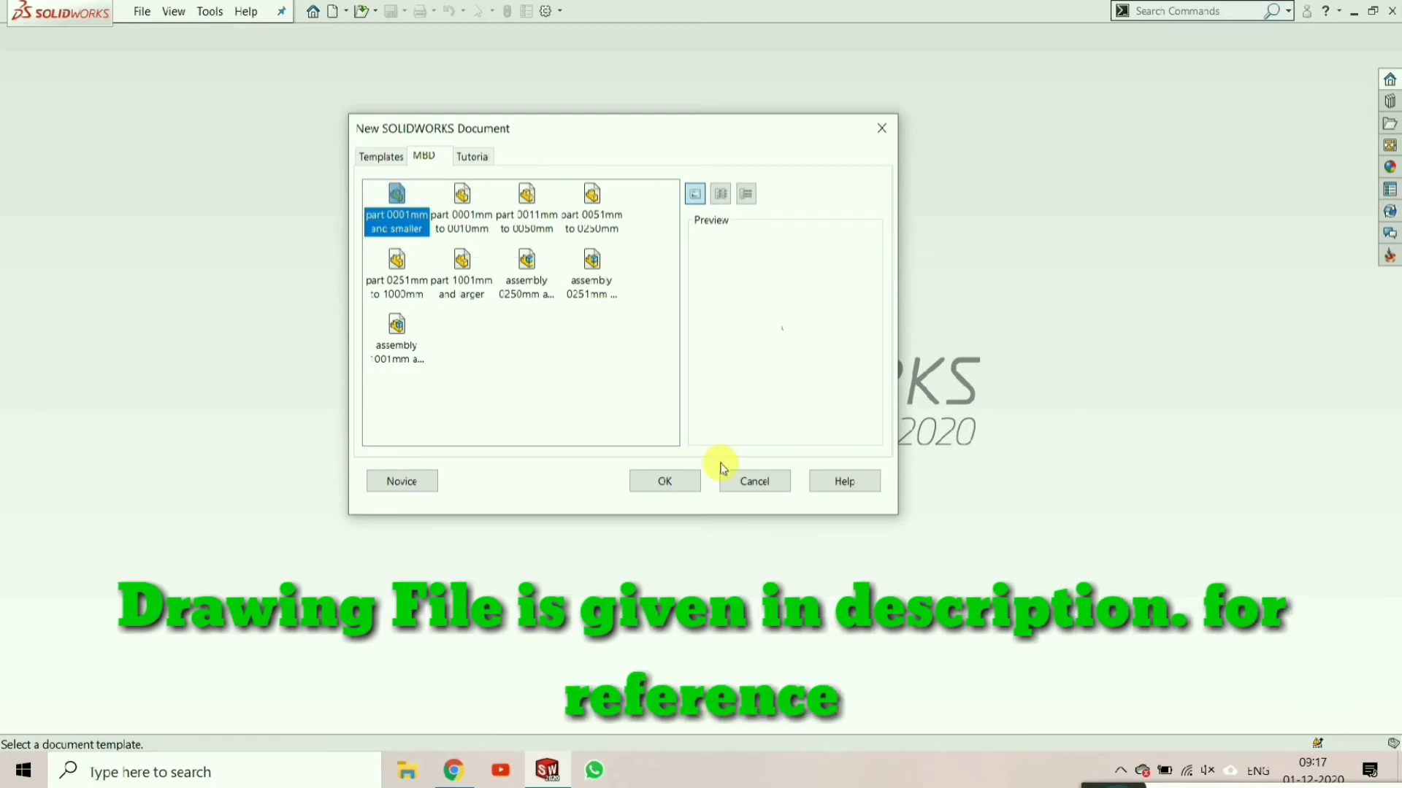
left_click(664, 481)
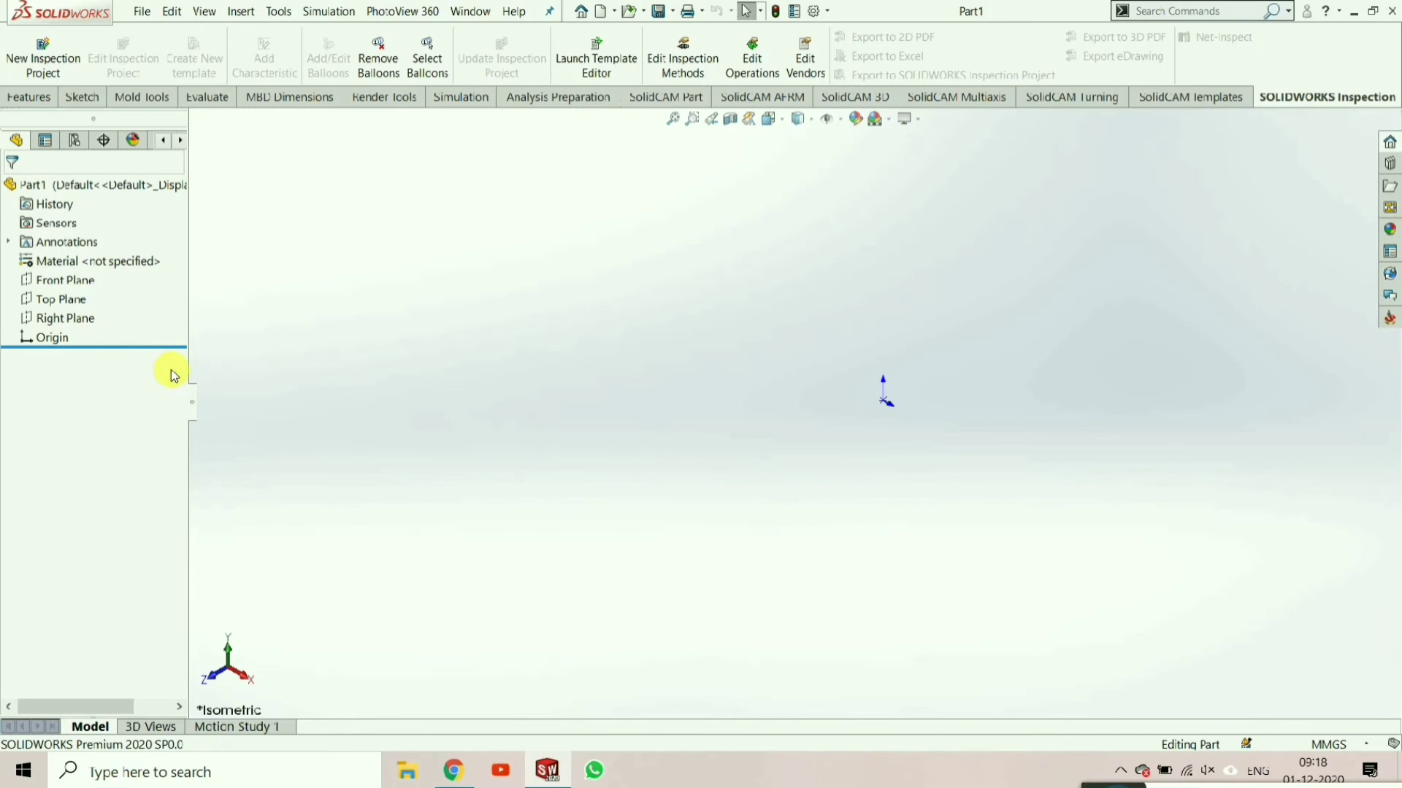
- Hide the origin in the graphics area and start a sketch on the Top Plane
mouse_move(830, 119)
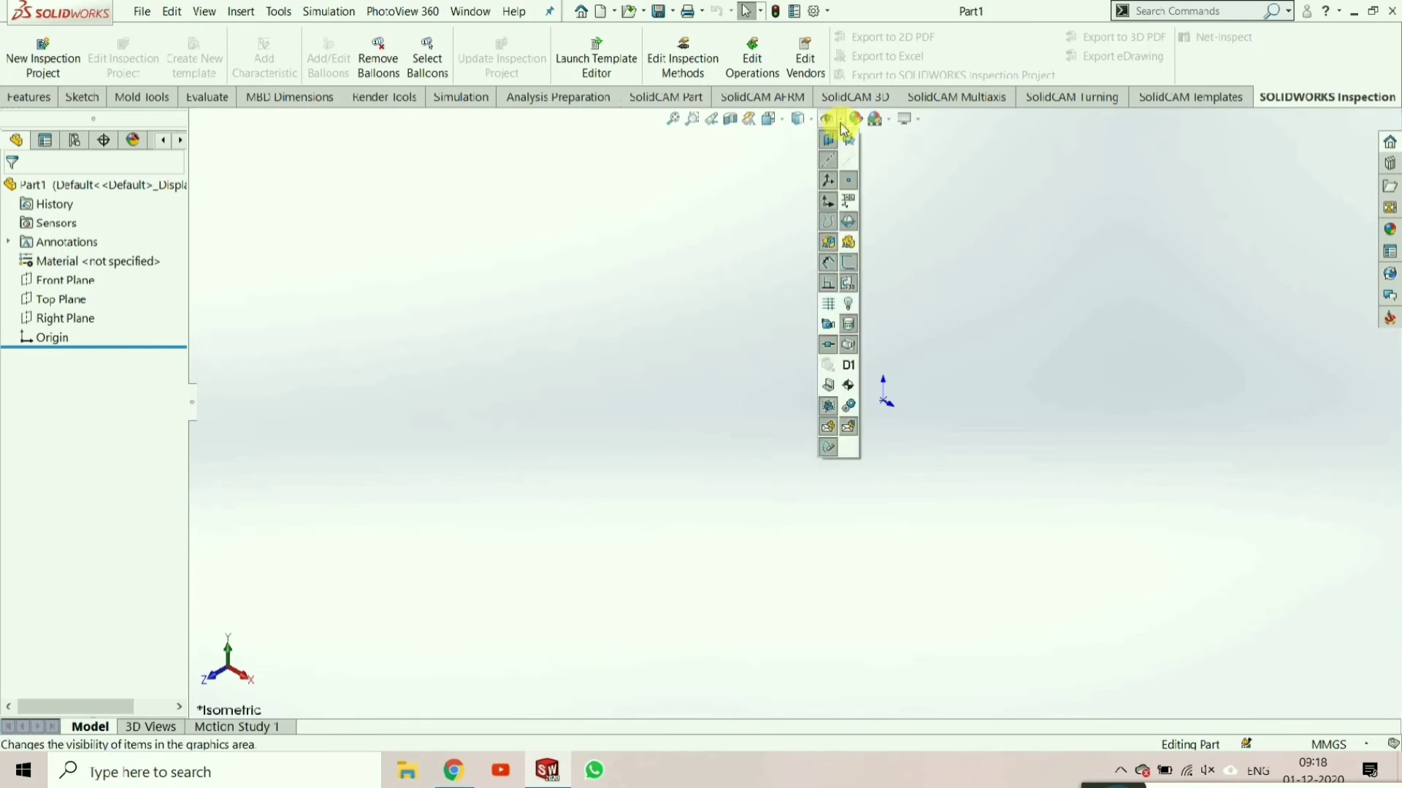
left_click(830, 180)
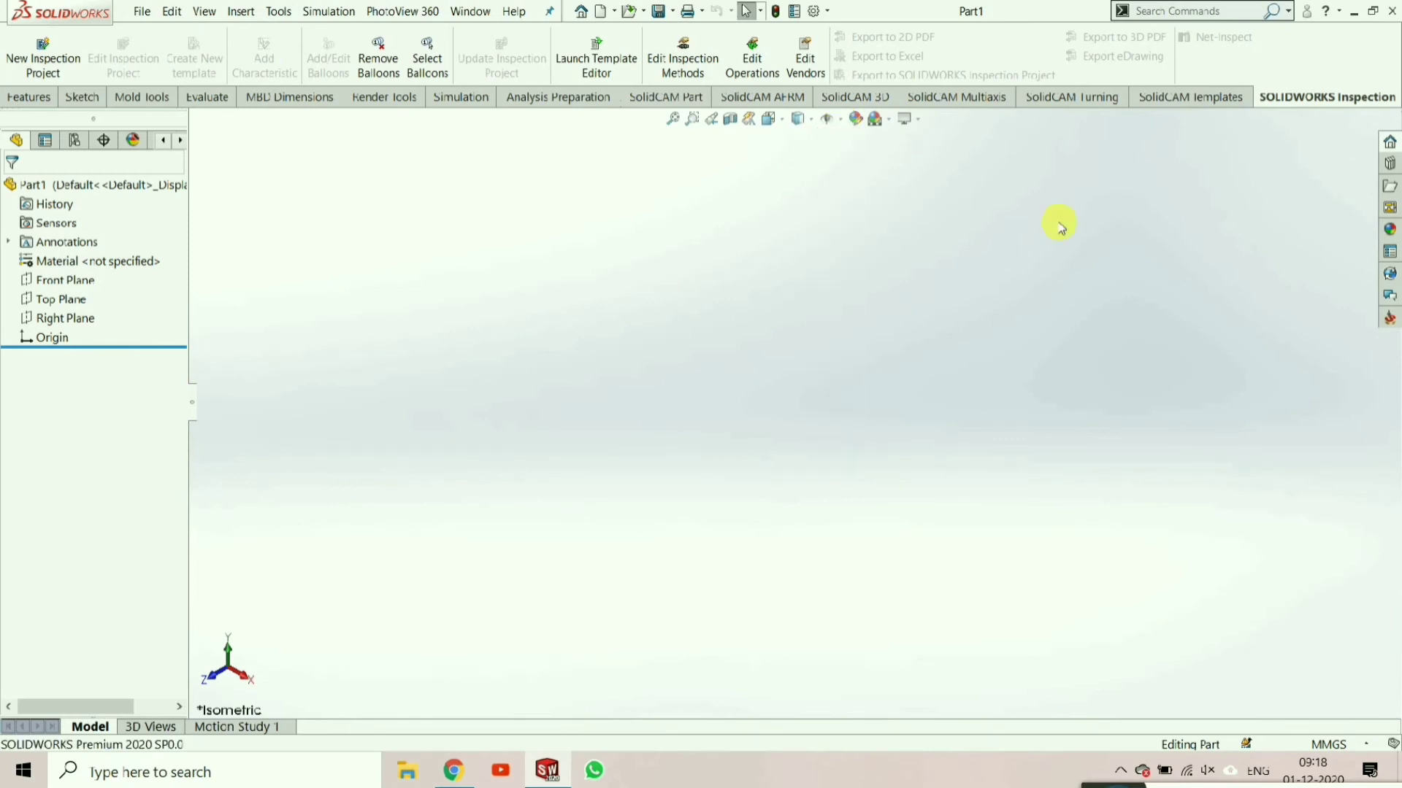
left_click(67, 303)
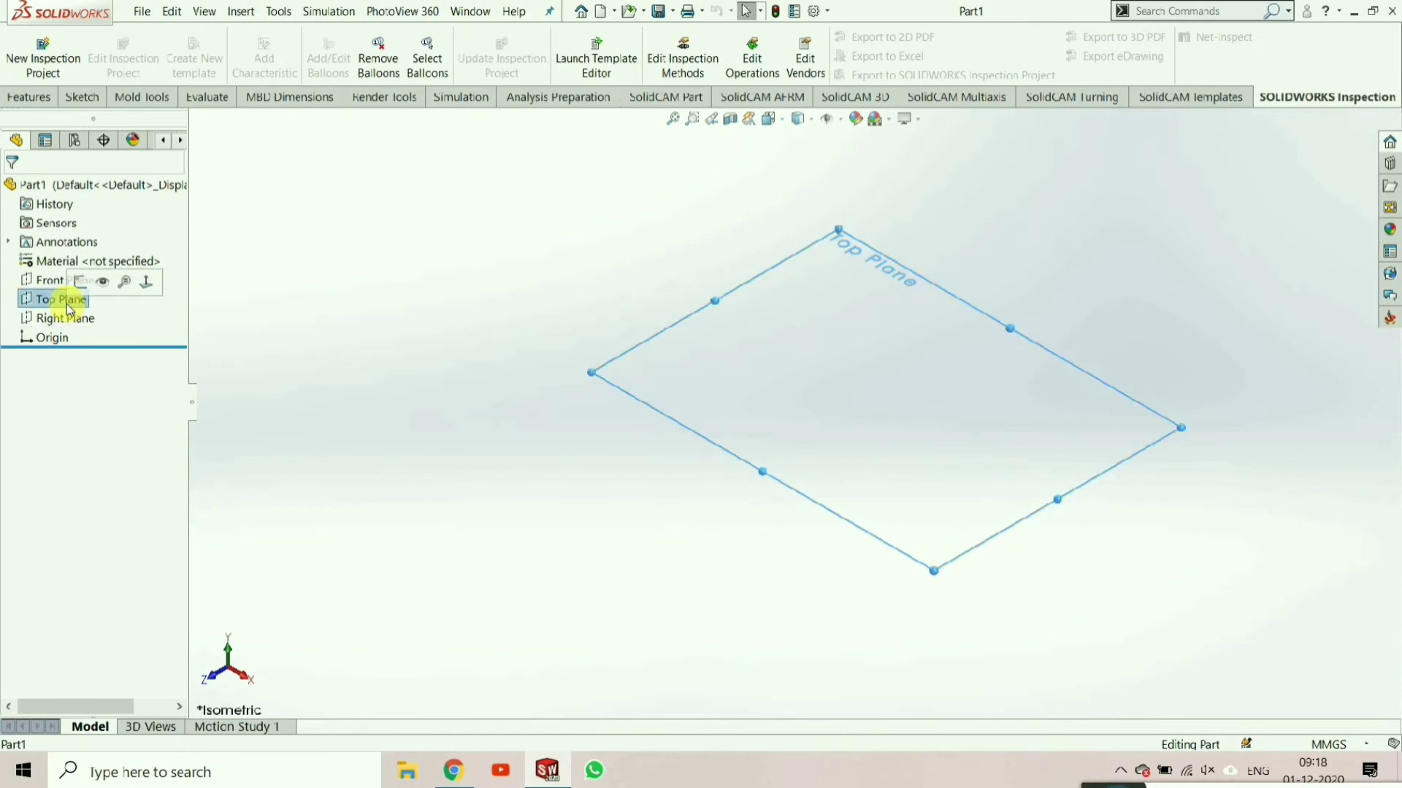
left_click(79, 283)
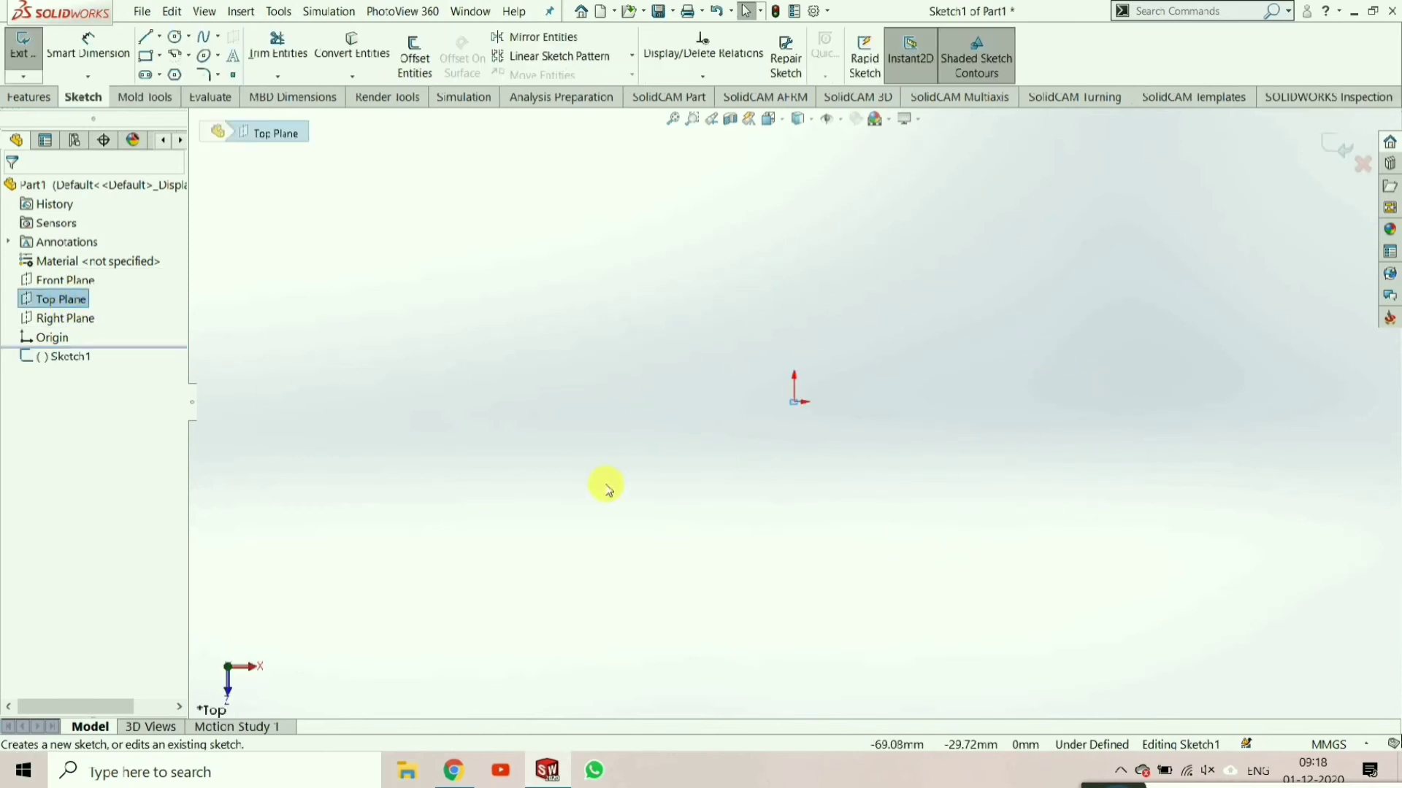
- Check the document's unit system and consult the part's dimensions in the reference PDF drawing in Chrome
left_click(796, 383)
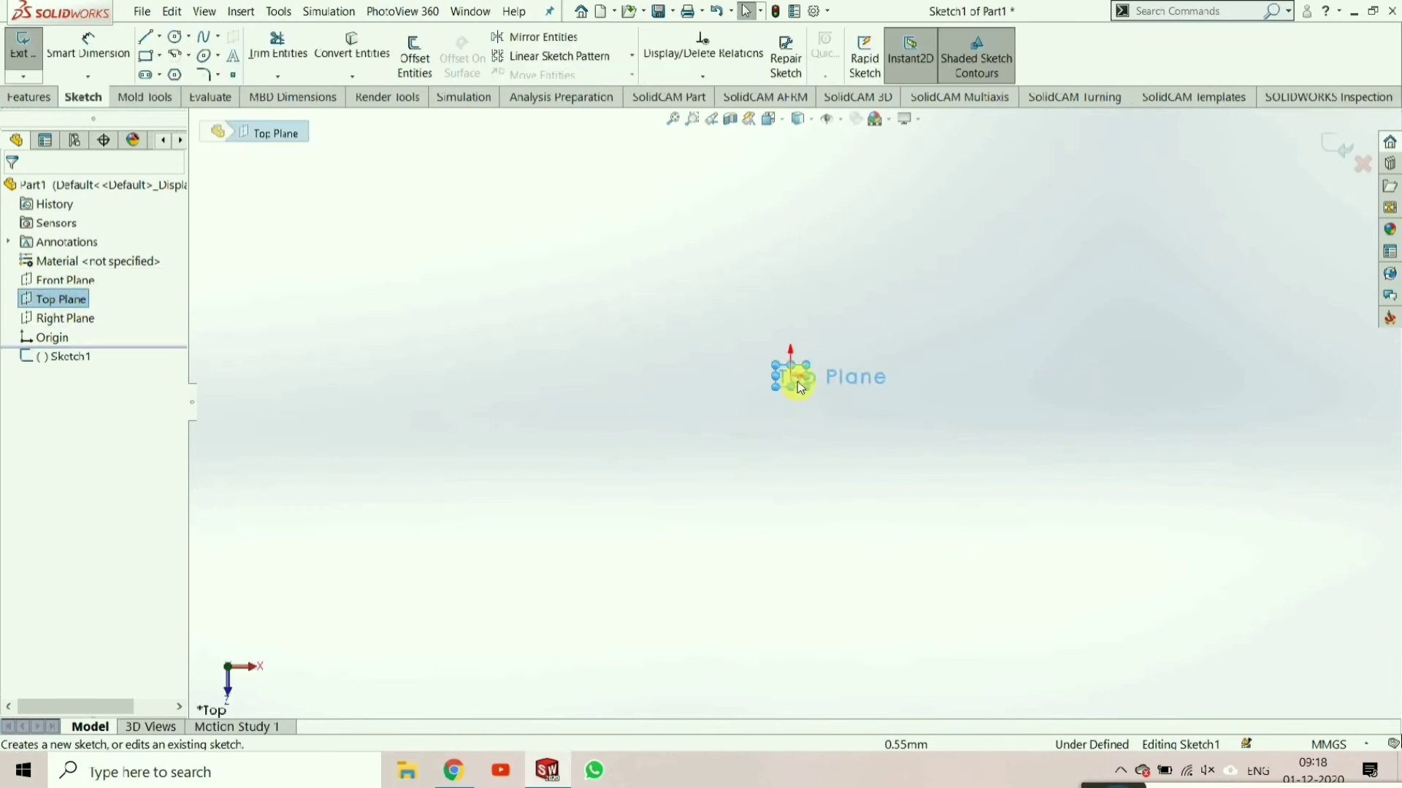
left_click(1364, 745)
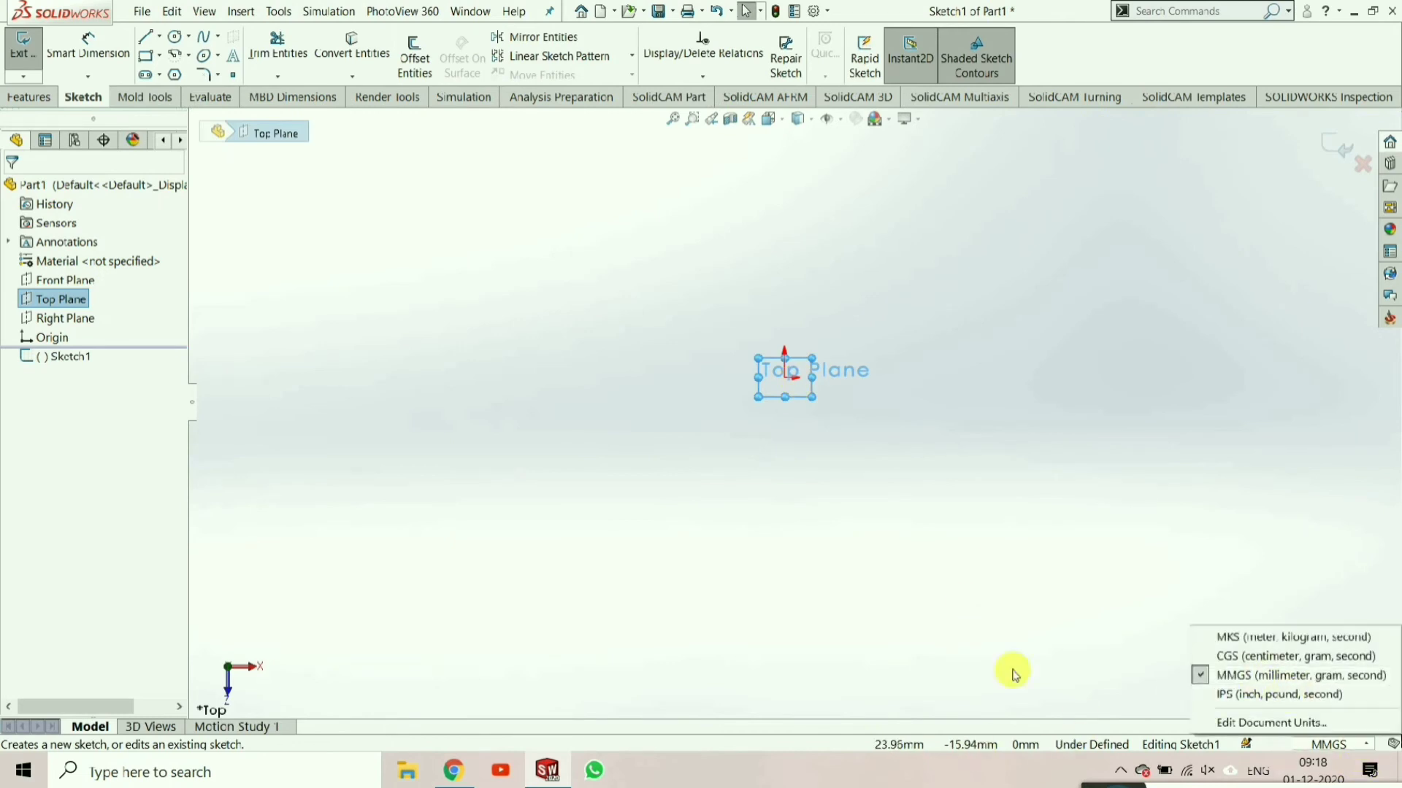
left_click(993, 655)
left_click(454, 771)
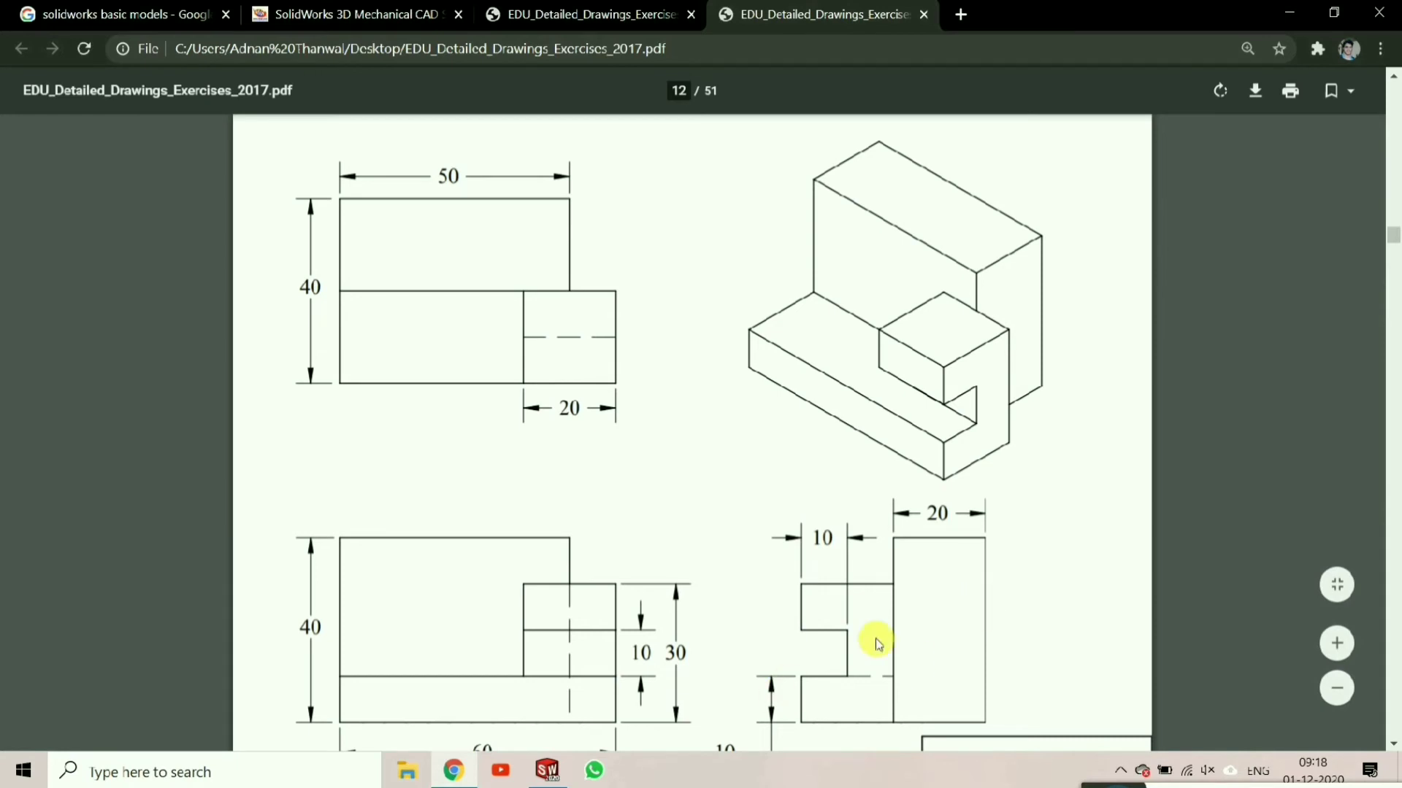
left_click(547, 770)
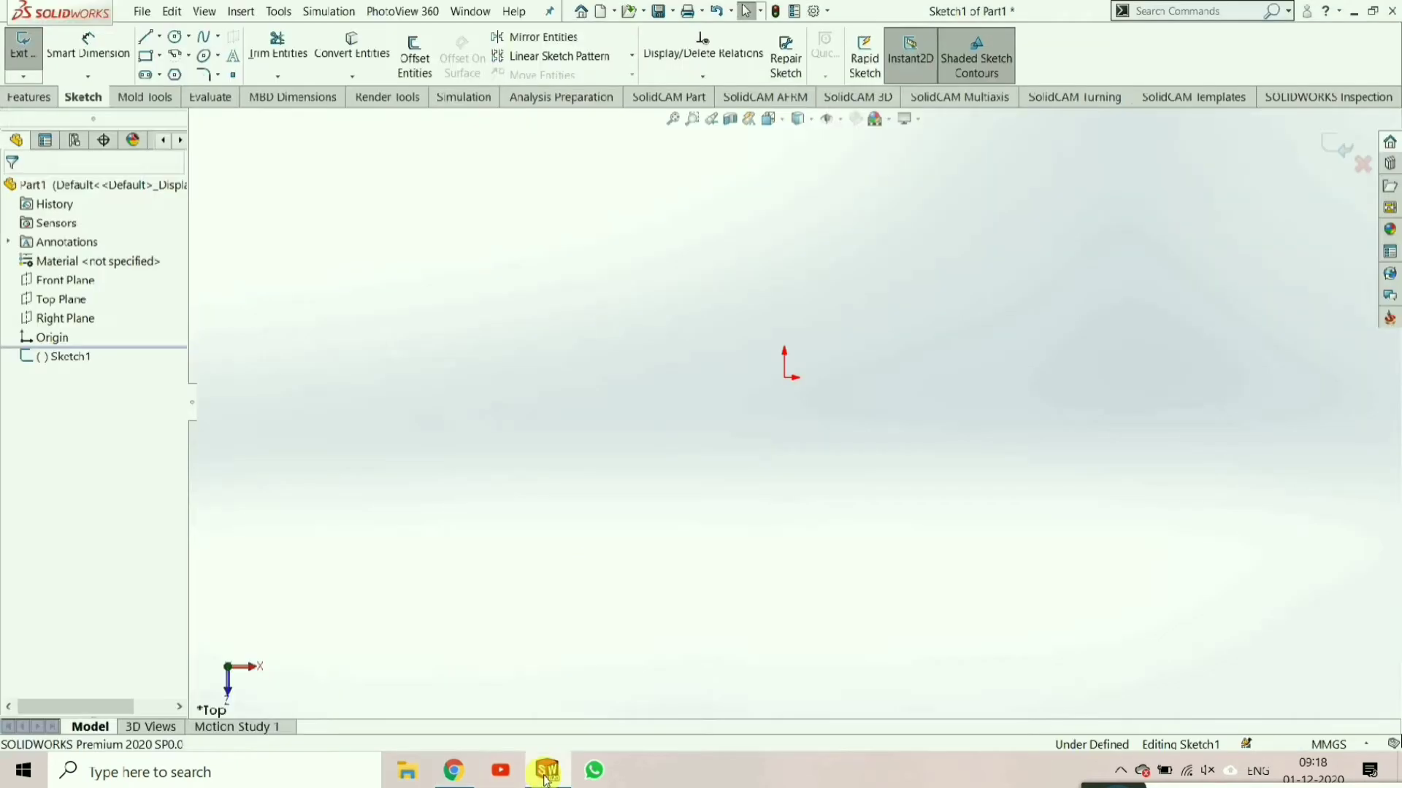
- Sketch a corner rectangle about 14 mm wide, starting at the origin on the Top Plane
left_click(74, 305)
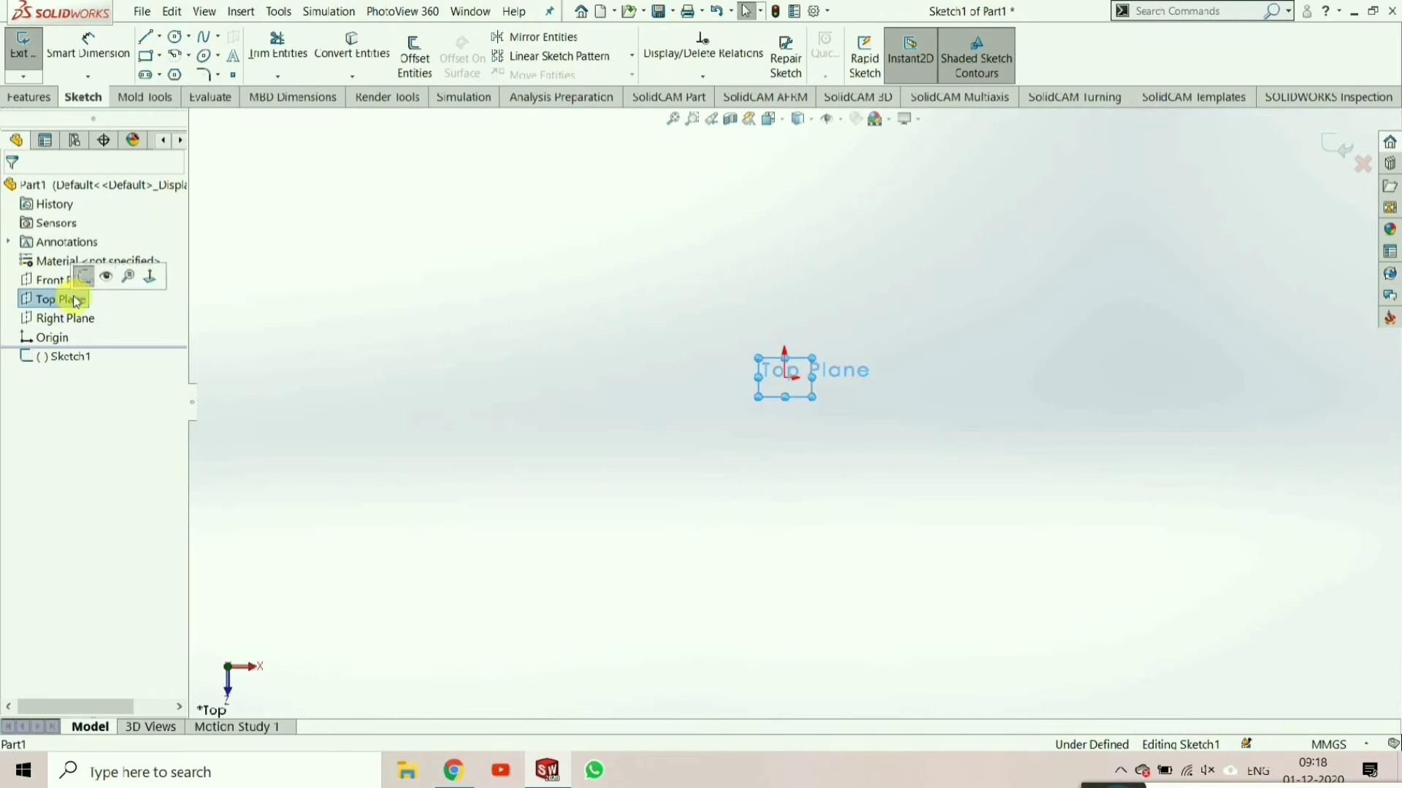
left_click(148, 56)
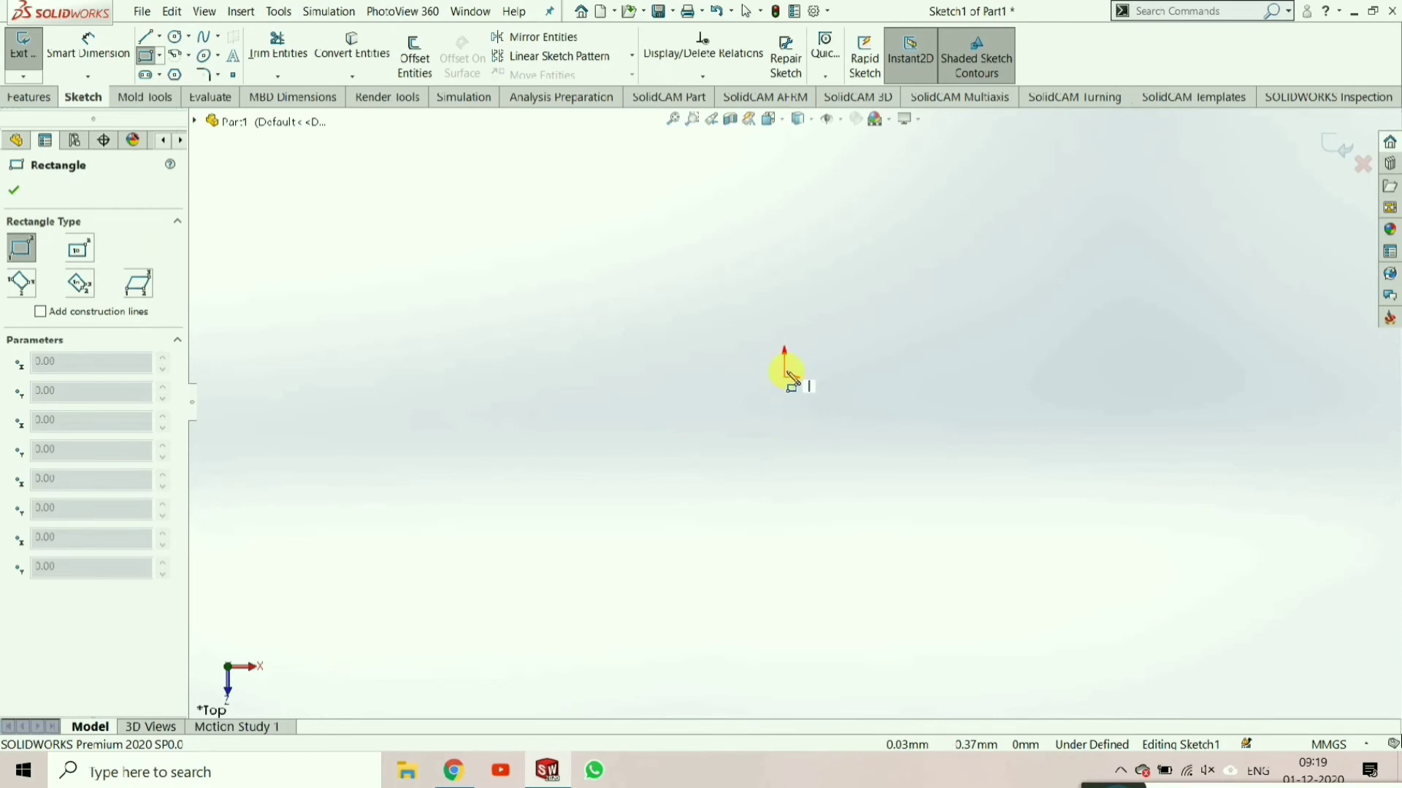
mouse_move(785, 379)
left_mouse_down()
mouse_move(892, 319)
mouse_move(1077, 268)
left_mouse_up()
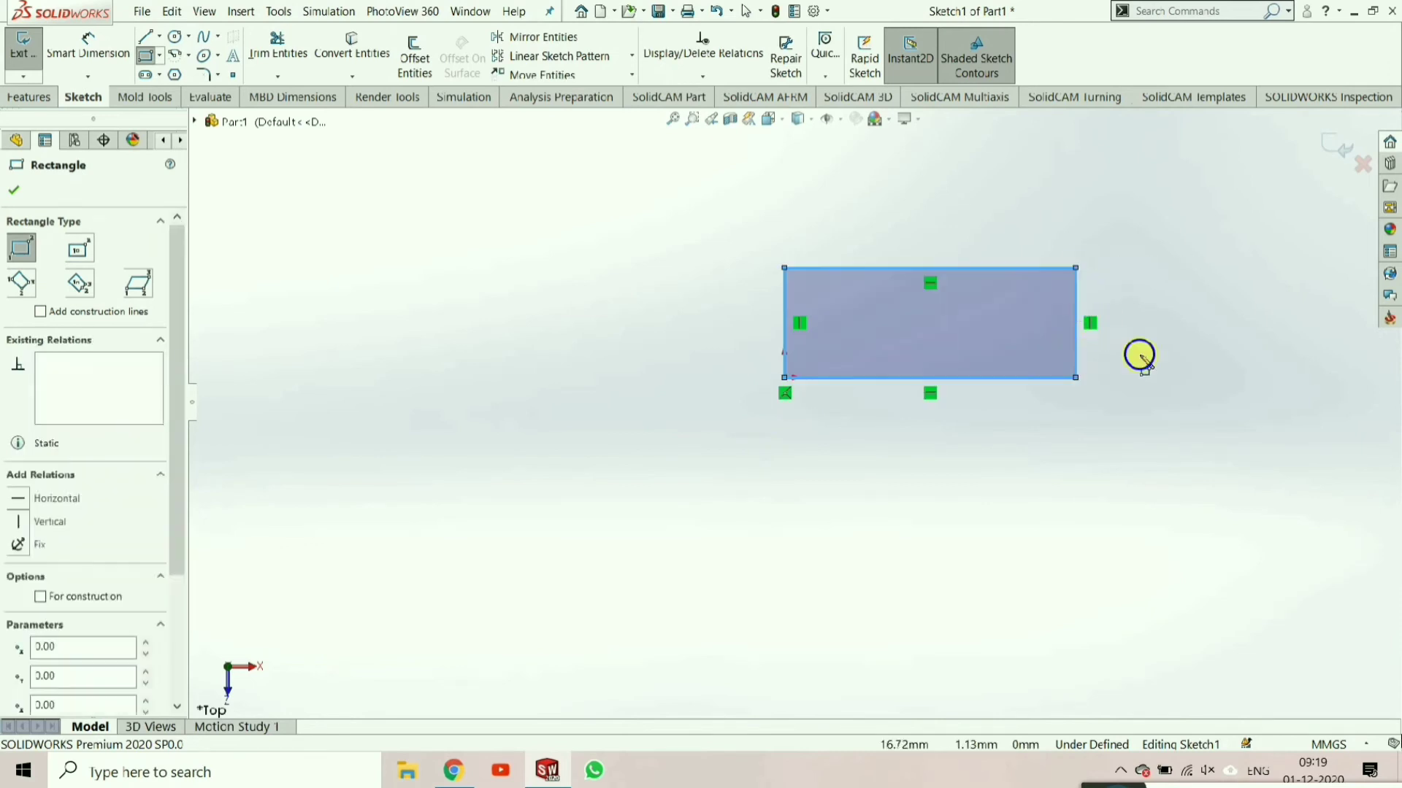
- Dimension the rectangle's horizontal edge through the origin to 50 mm
right_click_drag(1139, 354, 1128, 223)
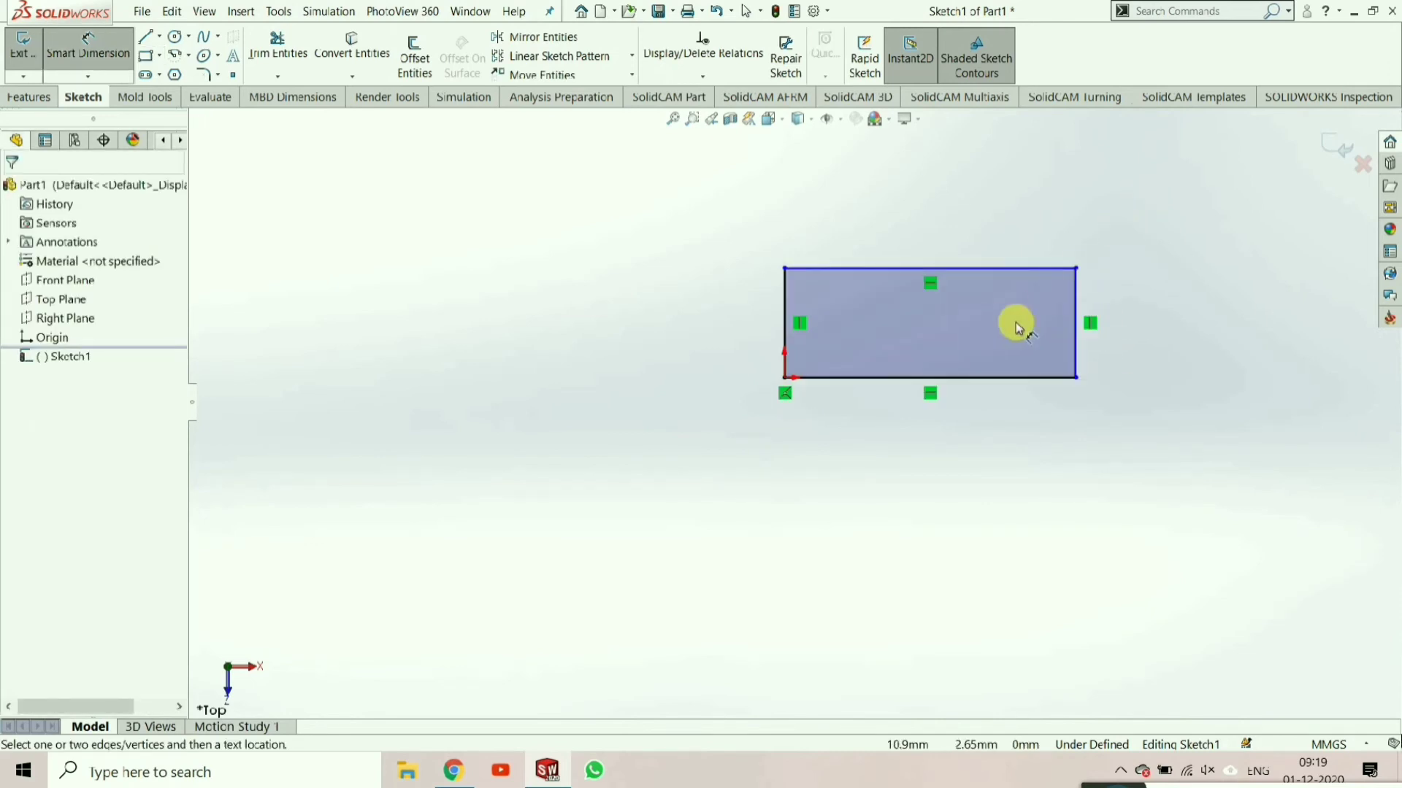
left_click(1045, 379)
left_click(1028, 444)
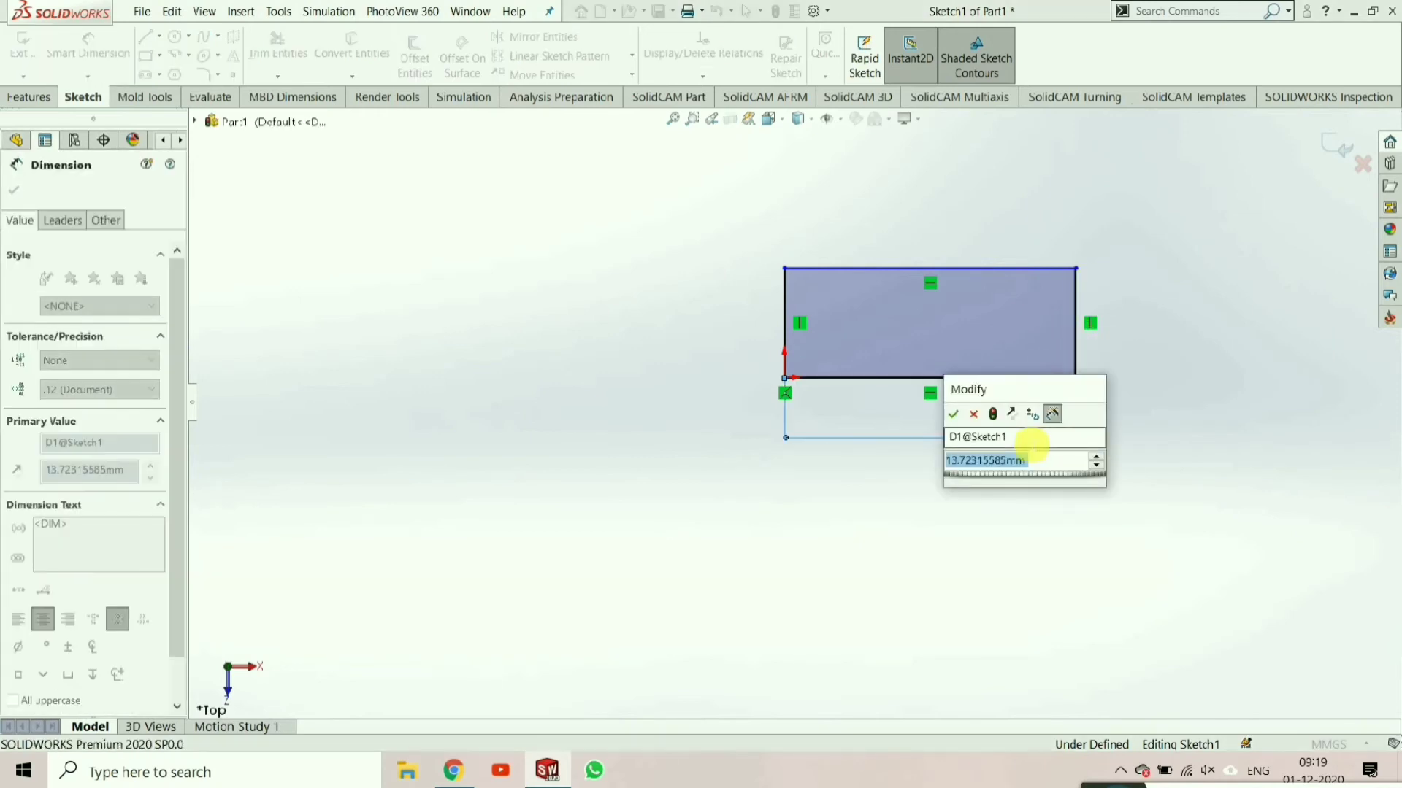
type("50")
key("Return")
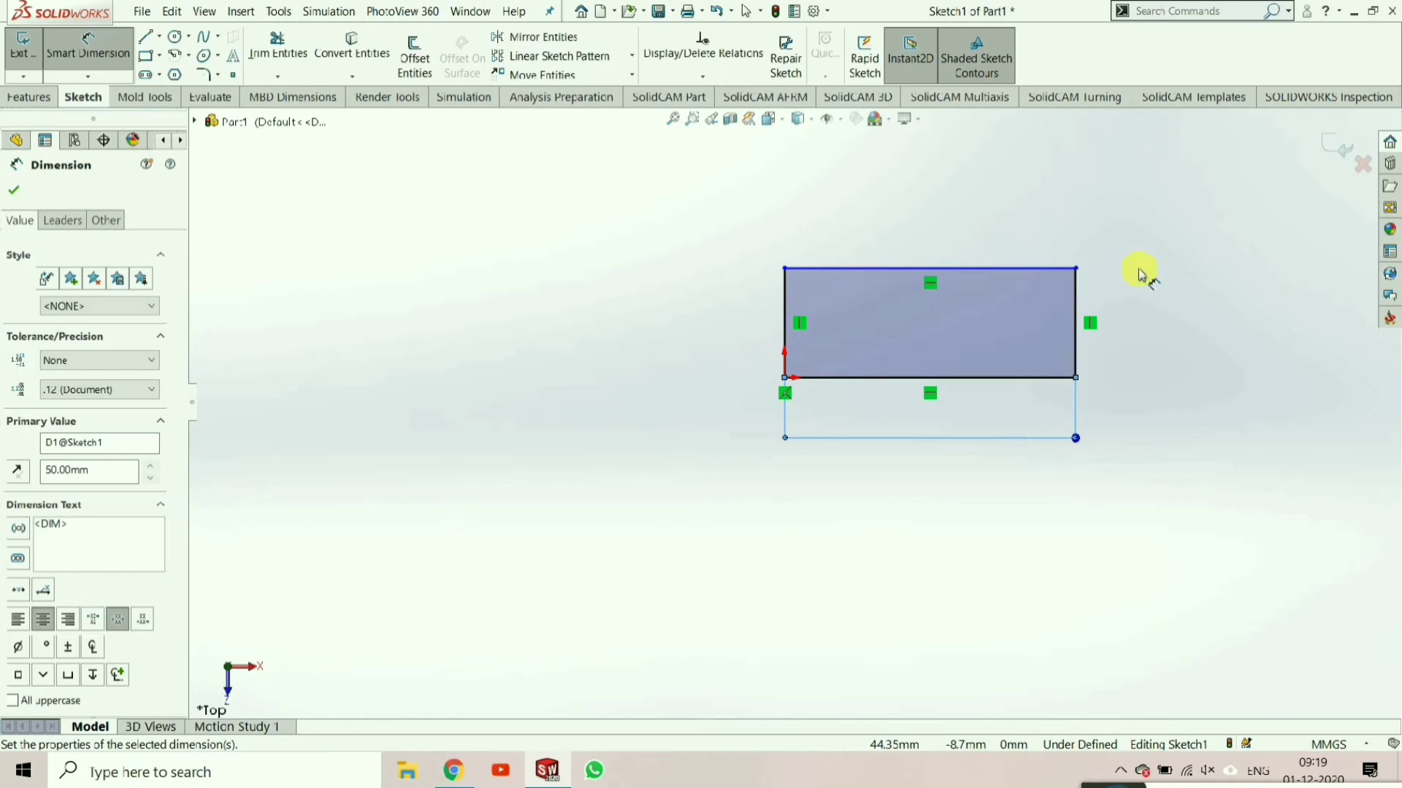
- Dimension the rectangle's vertical edge to 20 mm, checking the depth in the reference drawing
left_click(1084, 313)
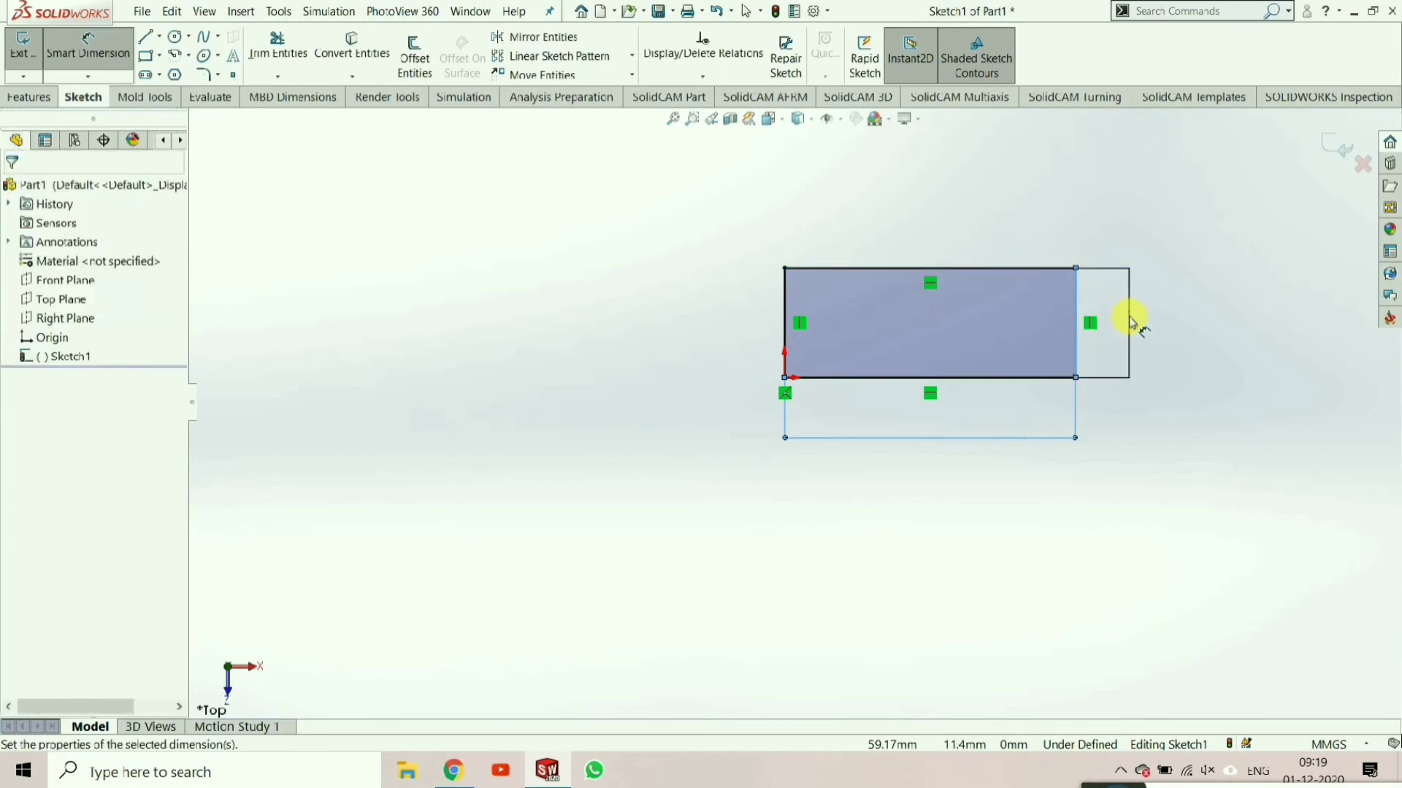
left_click(1132, 318)
type("40")
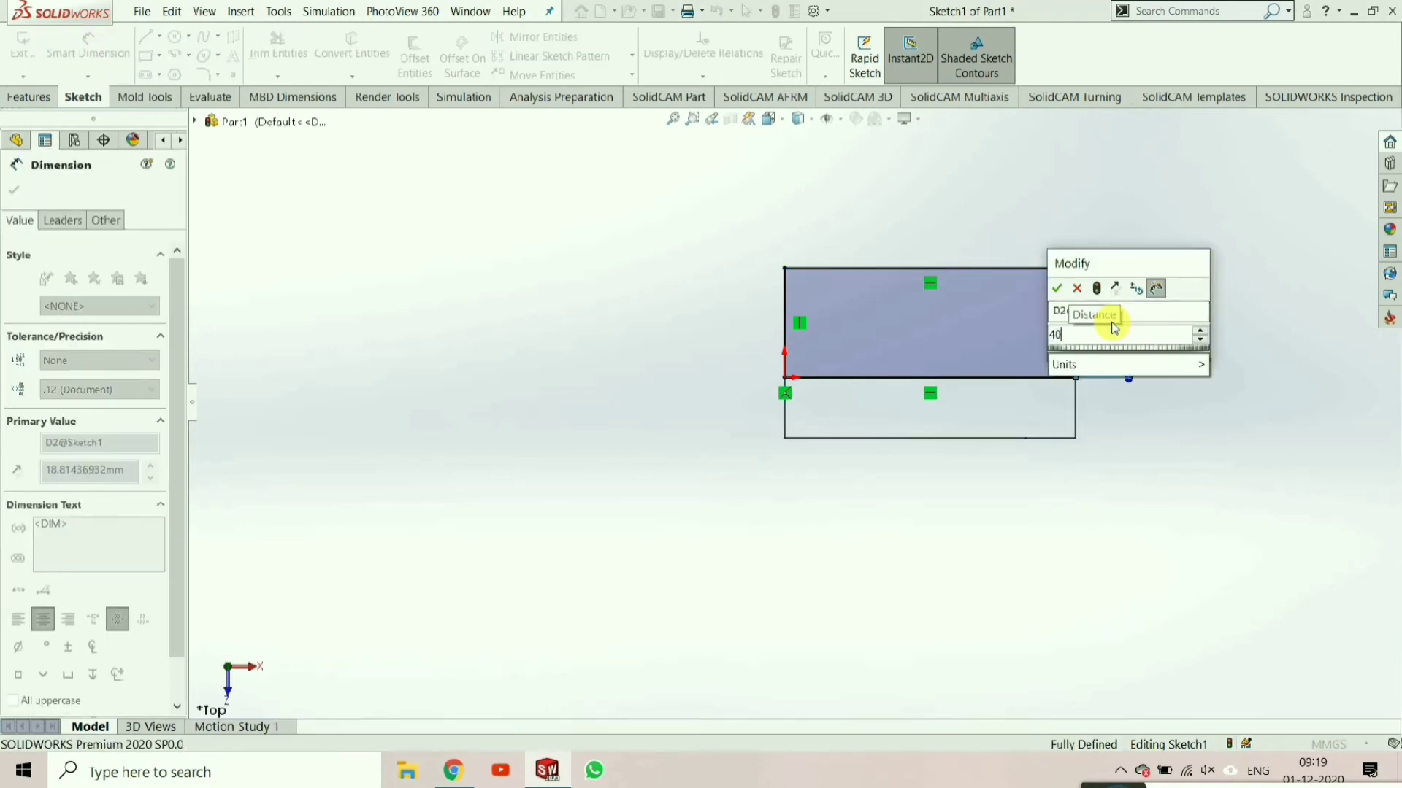
key("BackSpace")
key("BackSpace")
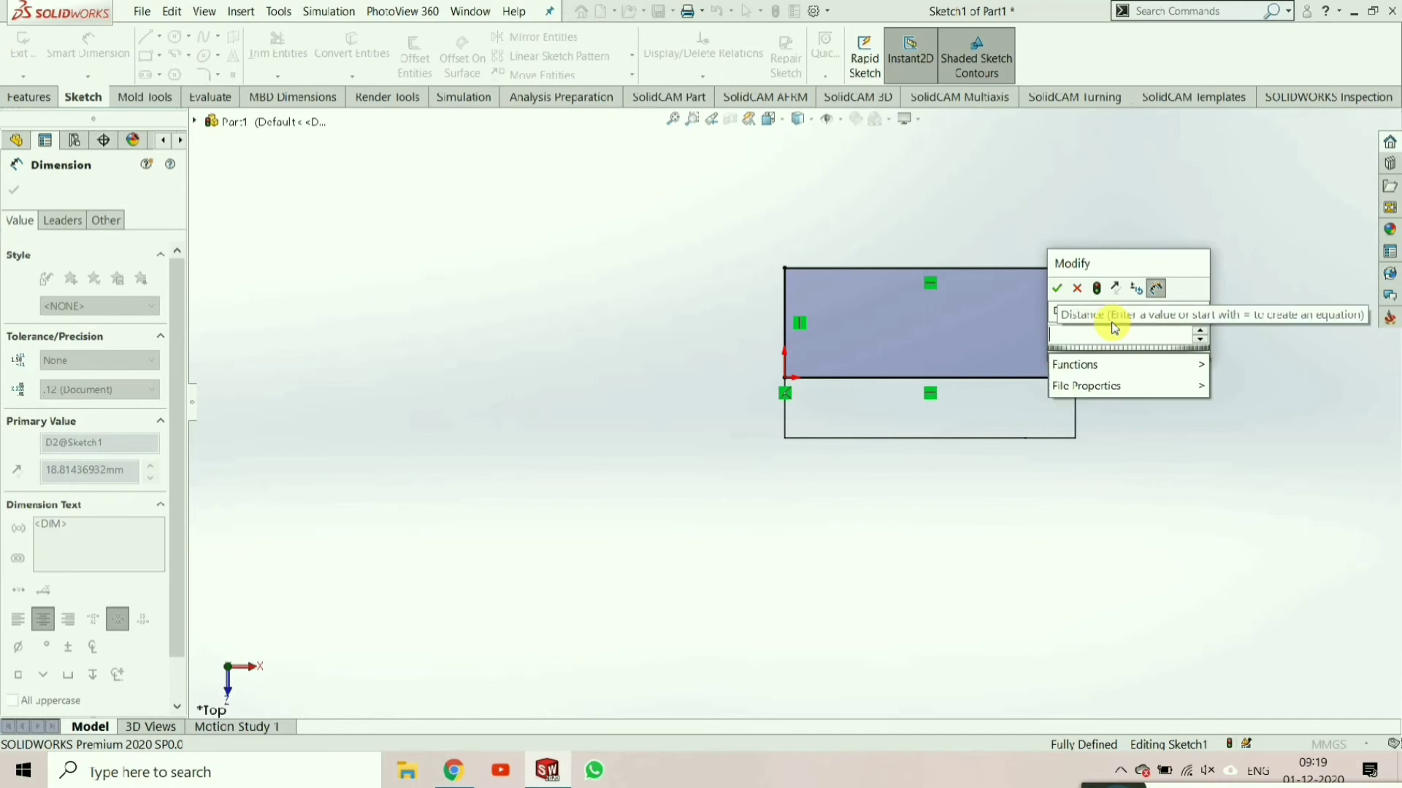
key("alt+Tab")
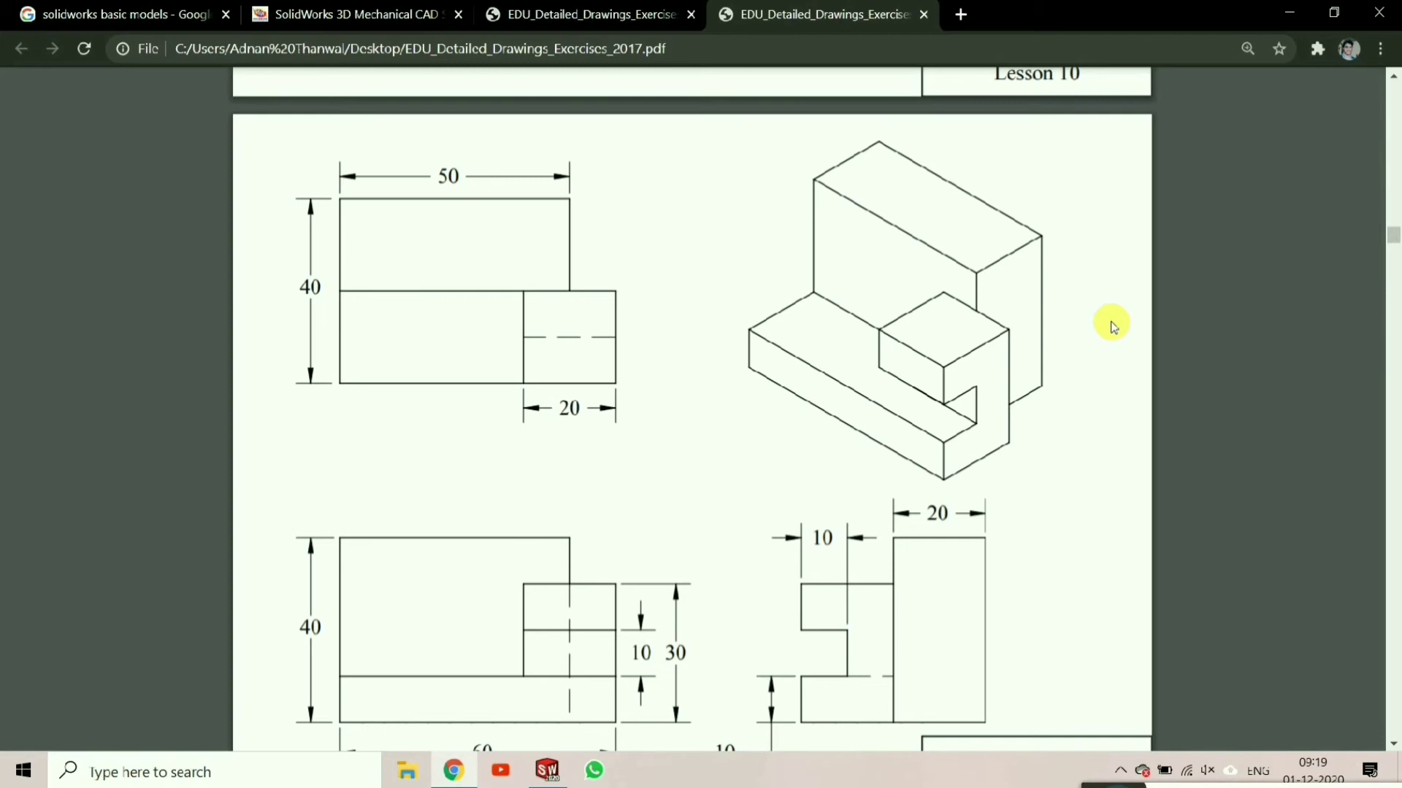
key("alt+Tab")
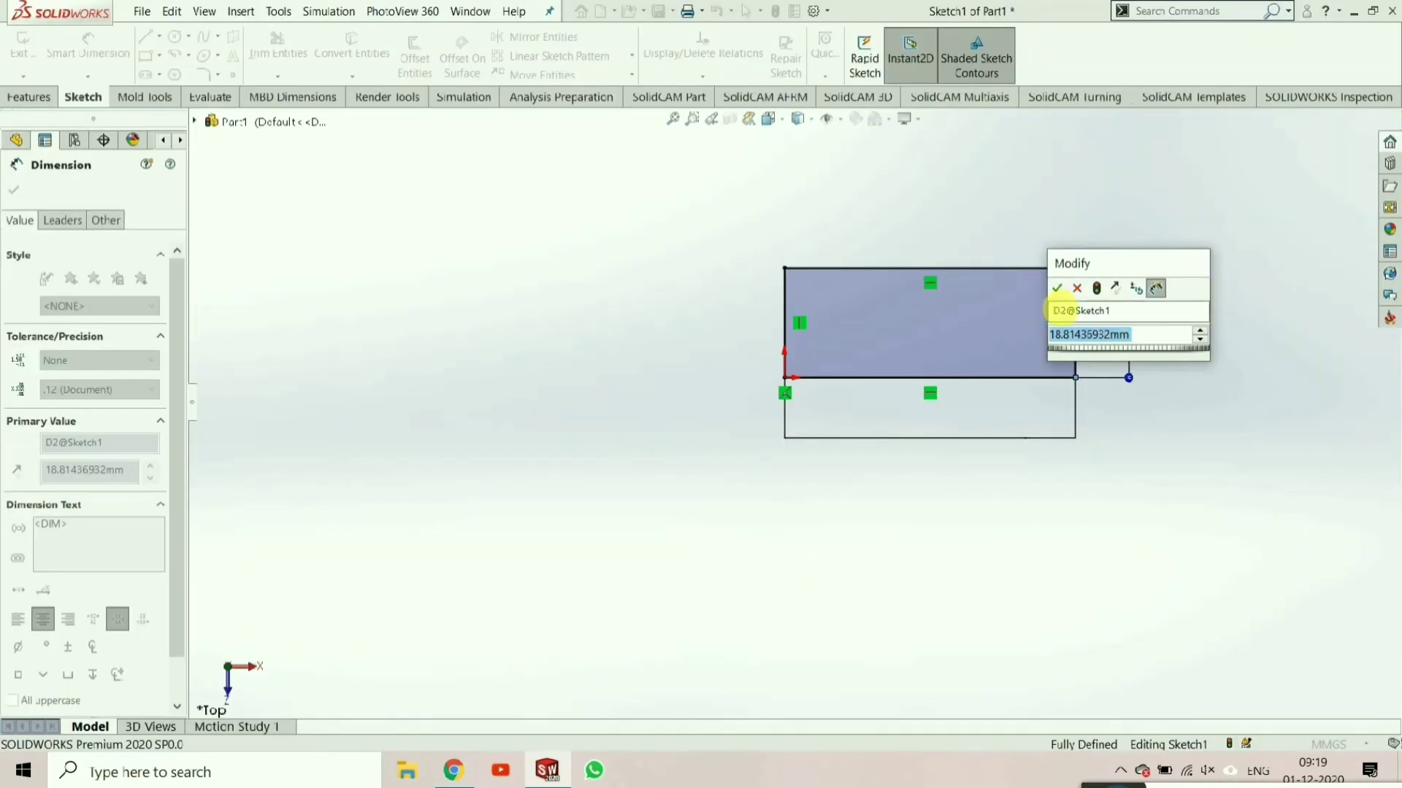
type("20")
key("Return")
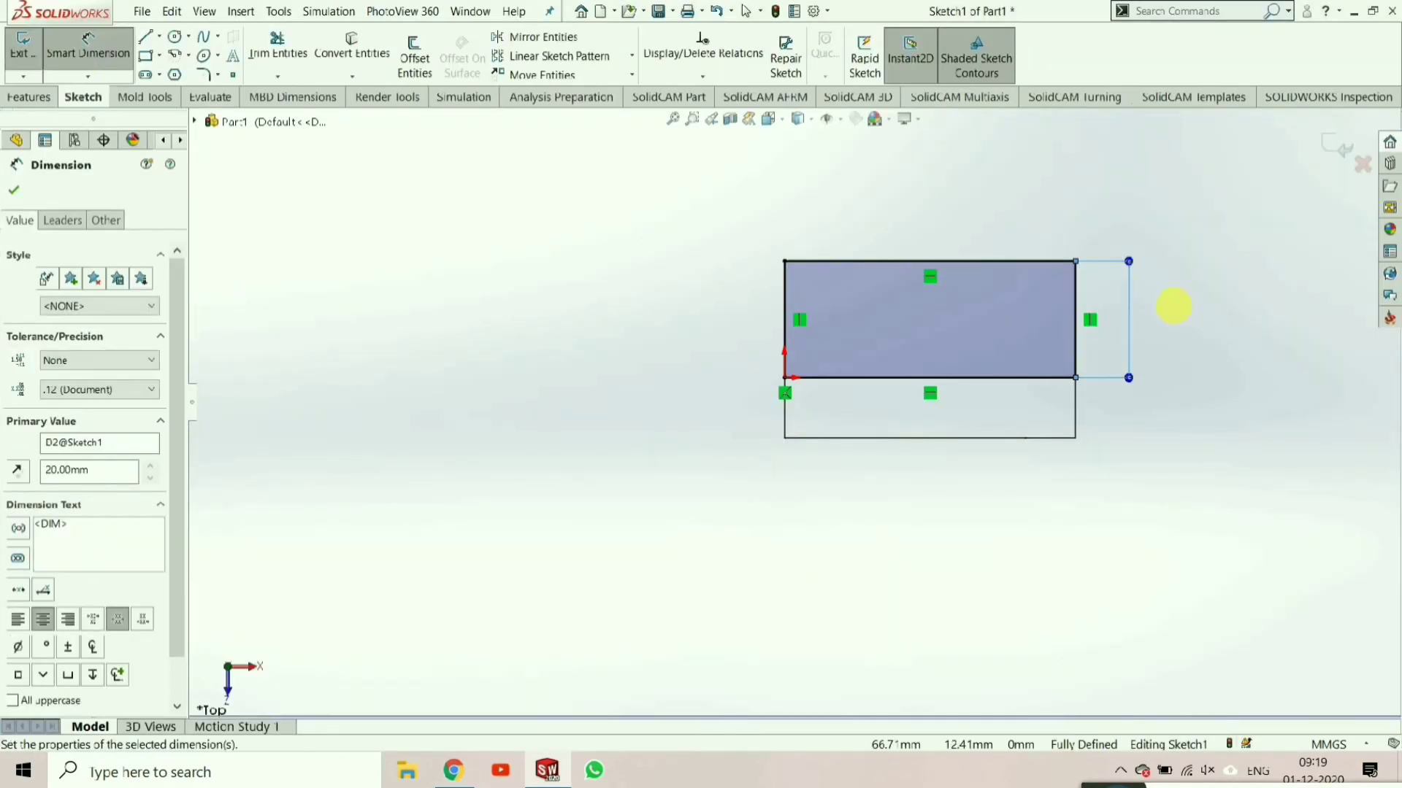
left_click(14, 190)
- Extrude the rectangle as a blind boss 40 mm upward from the sketch plane
left_click(25, 102)
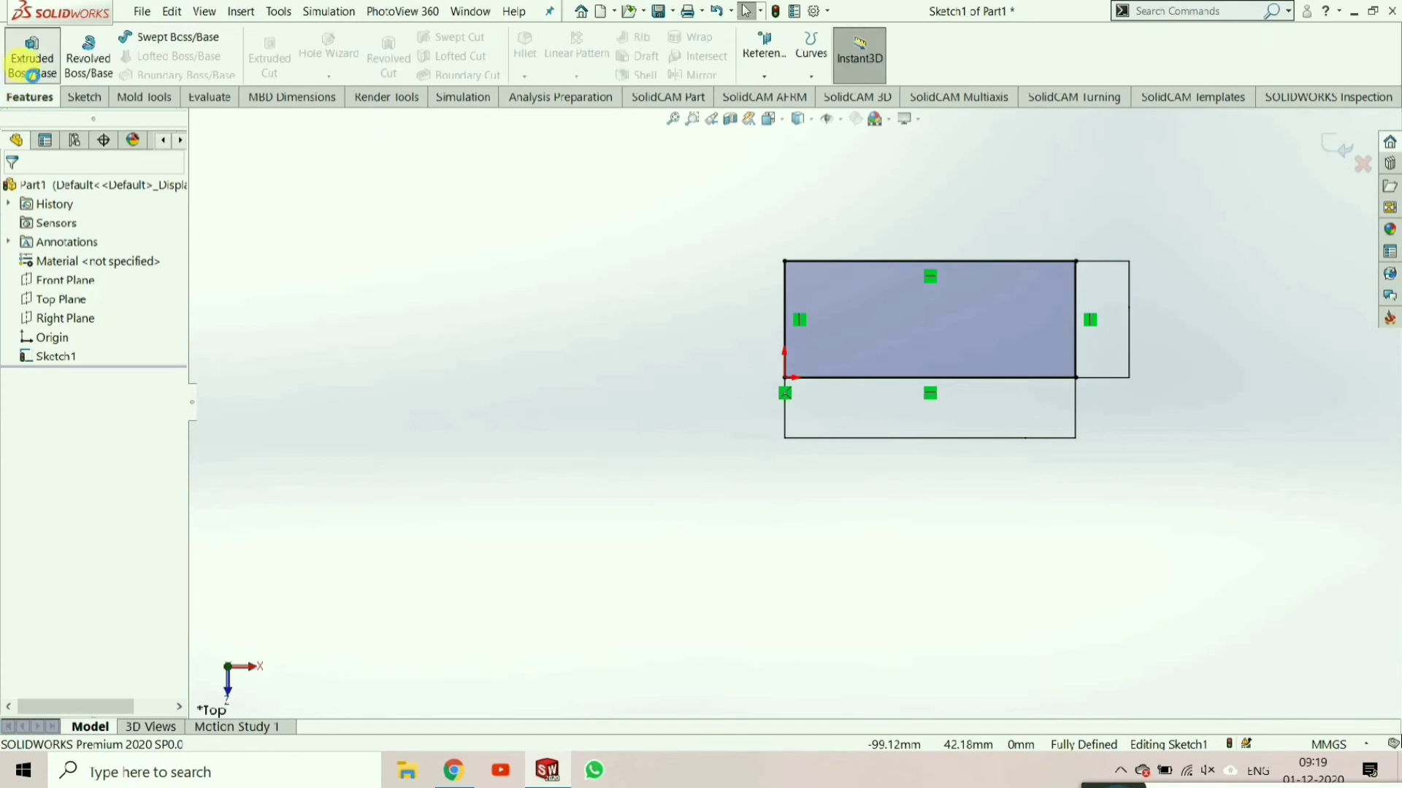
left_click(31, 57)
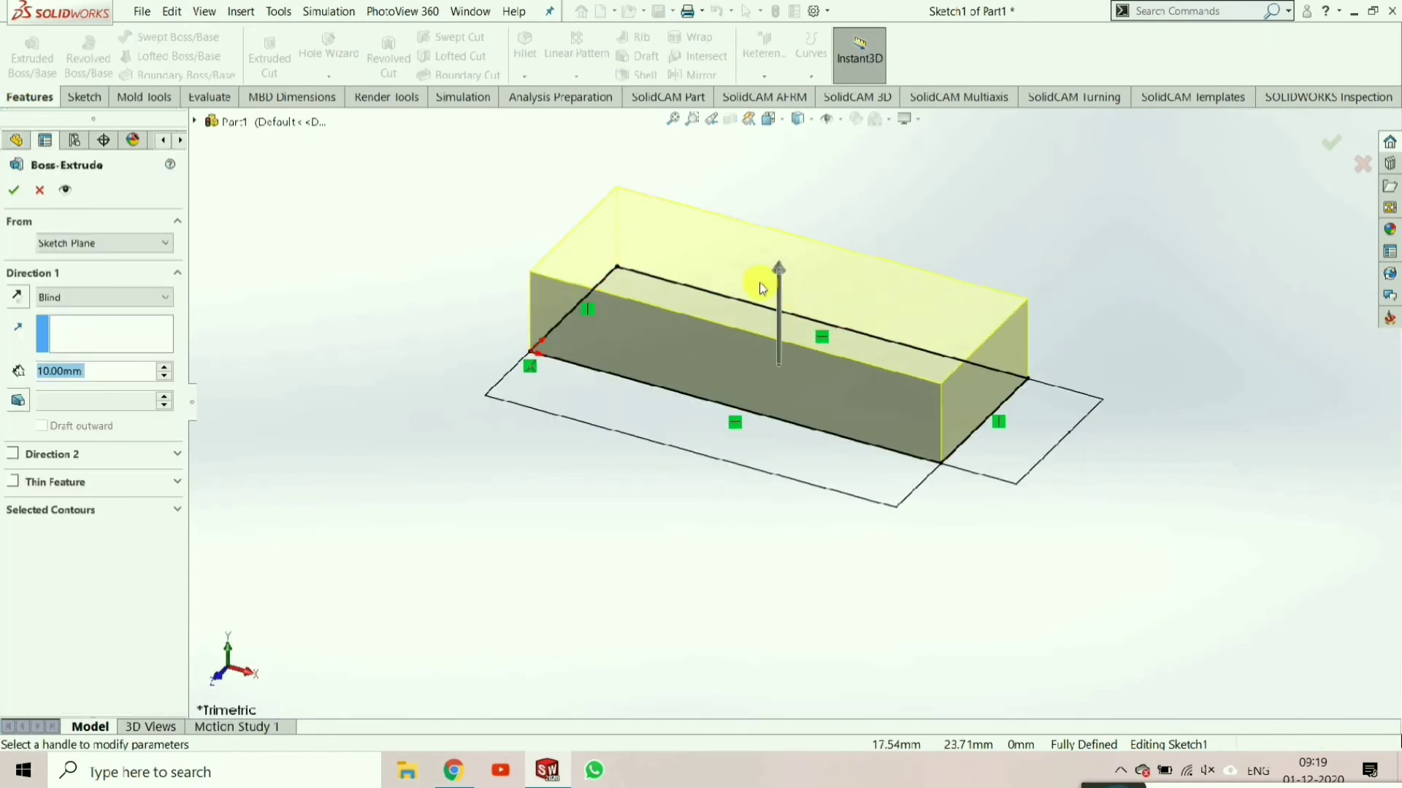
left_click(779, 269)
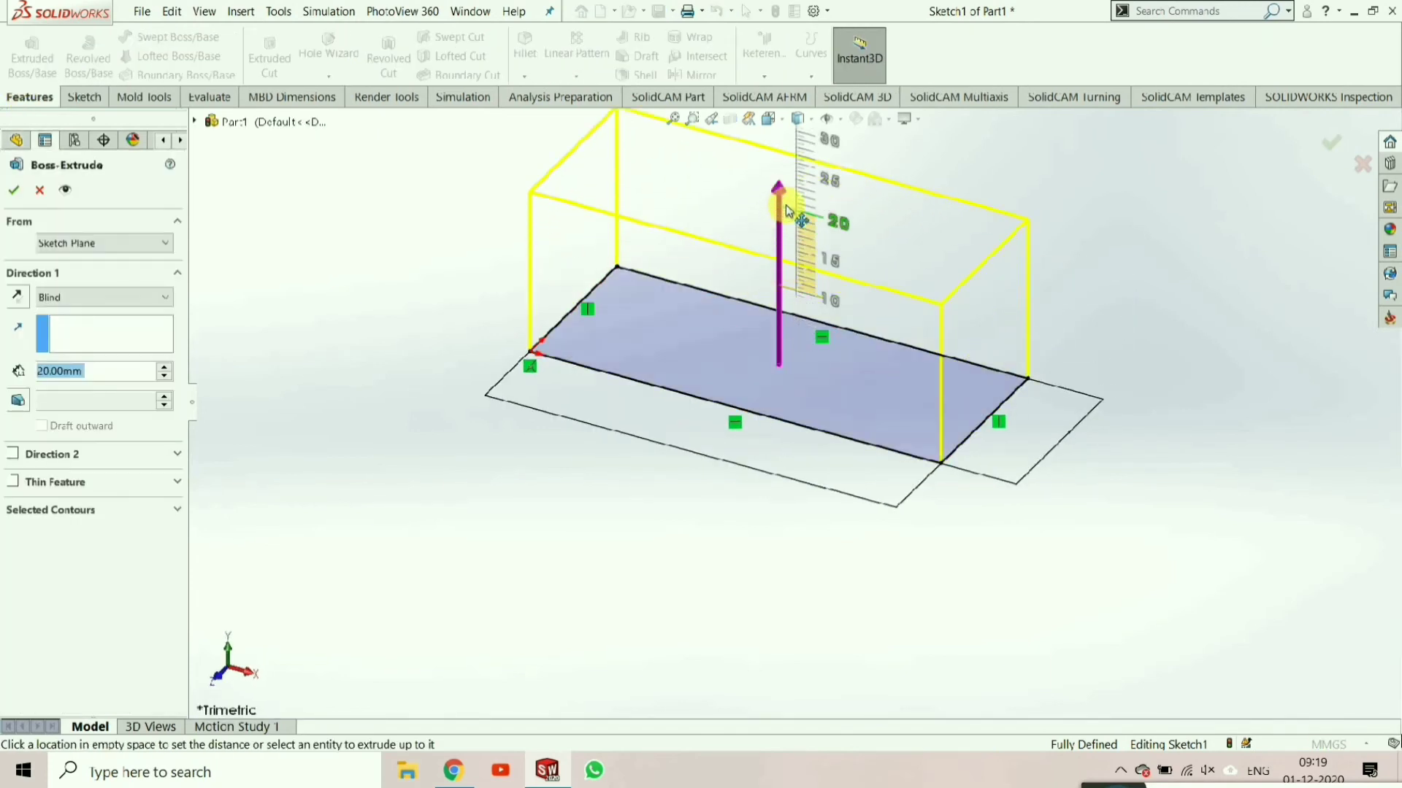
left_click(807, 115)
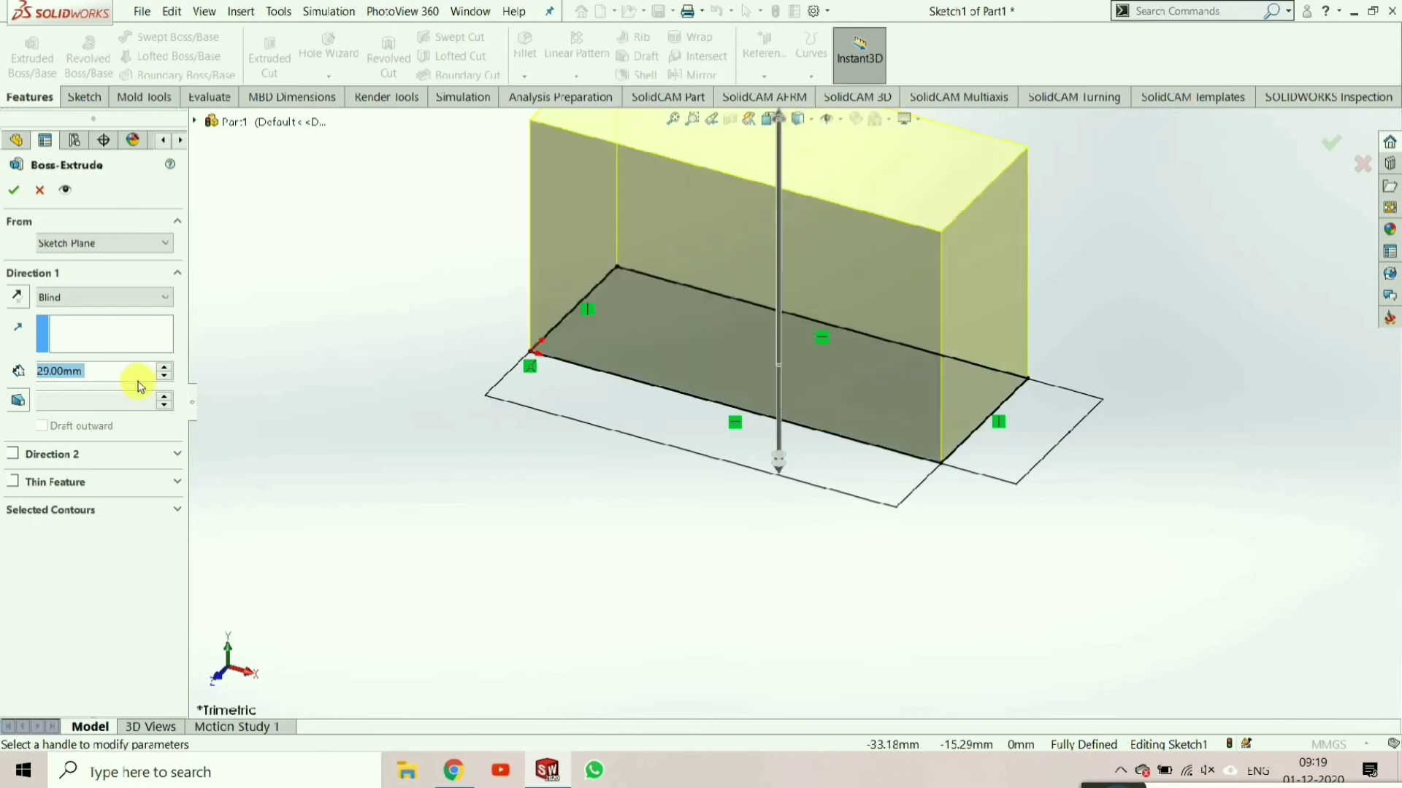
type("40")
key("Return")
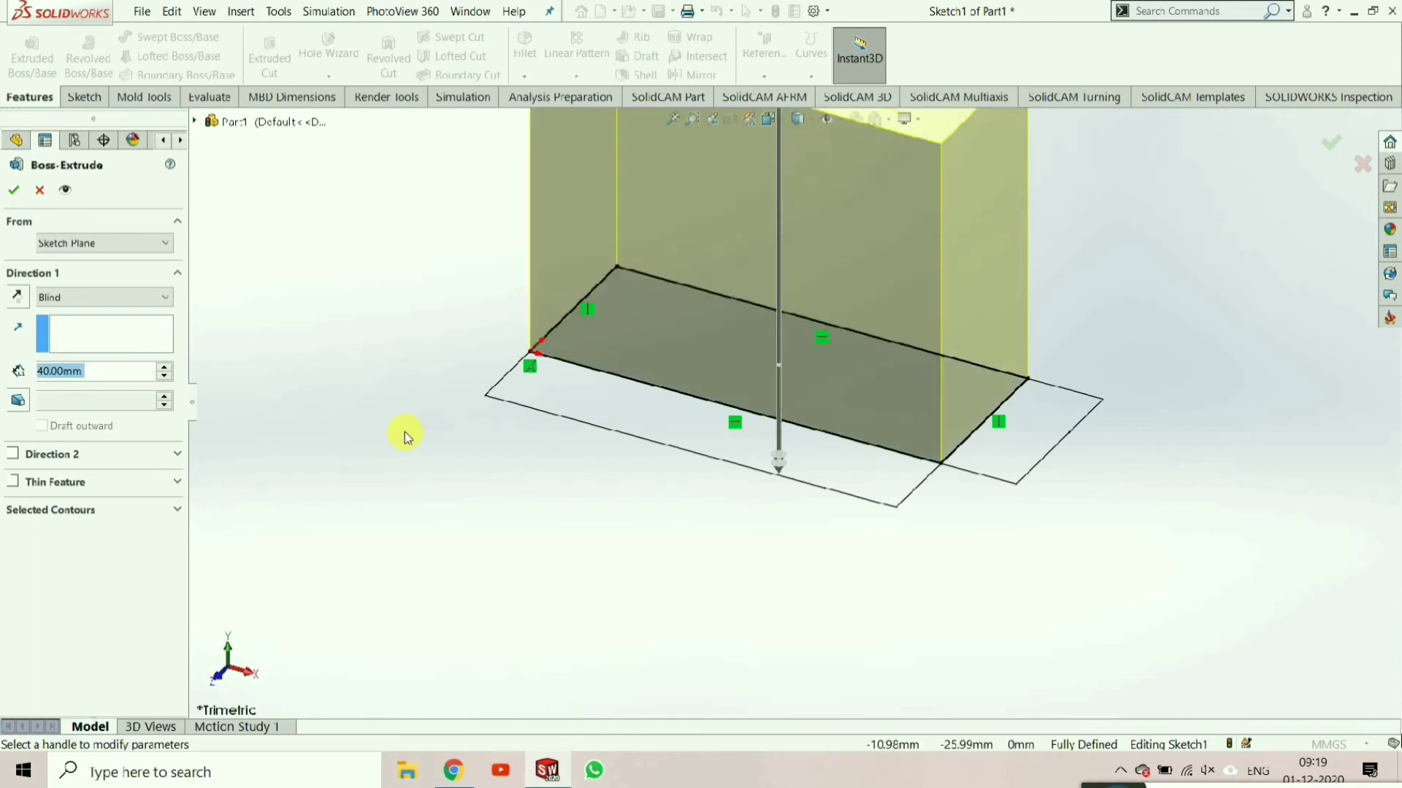
scroll(405, 436, "up", 2)
key("Return")
- Show the extruded block in isometric view and turn off RealView Graphics
mouse_move(923, 325)
middle_mouse_down()
mouse_move(917, 294)
mouse_move(1017, 388)
mouse_move(816, 485)
mouse_move(935, 335)
middle_mouse_up()
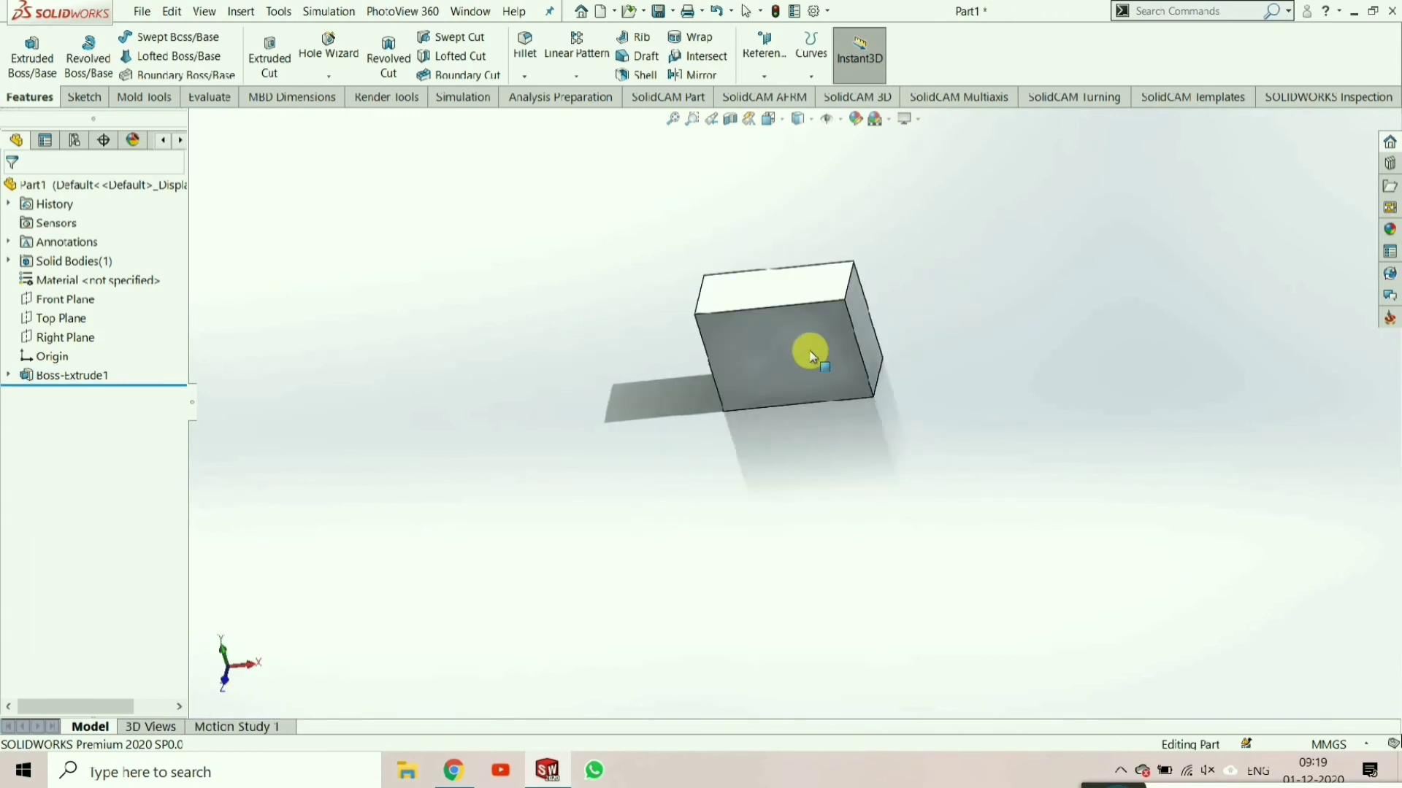
key("ctrl+7")
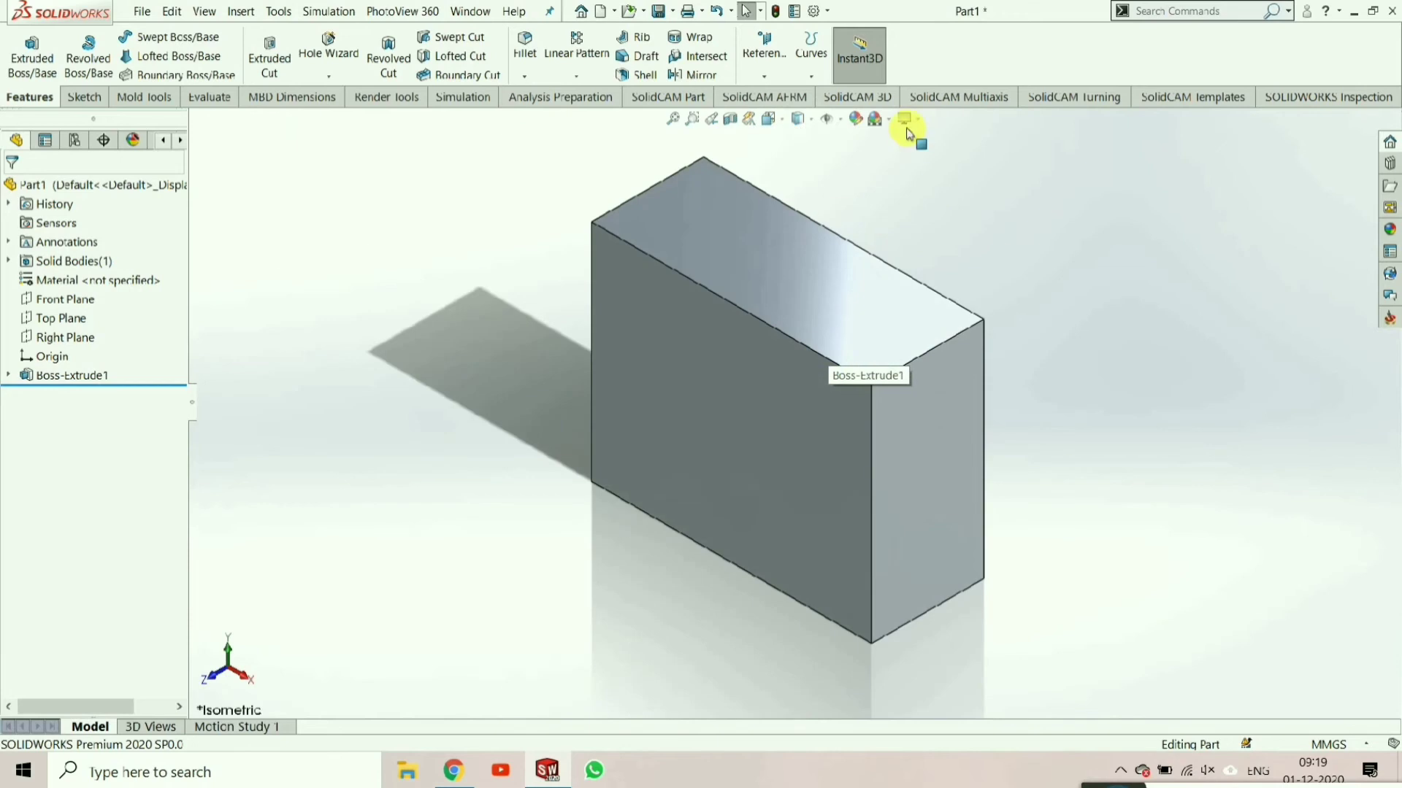
left_click(912, 120)
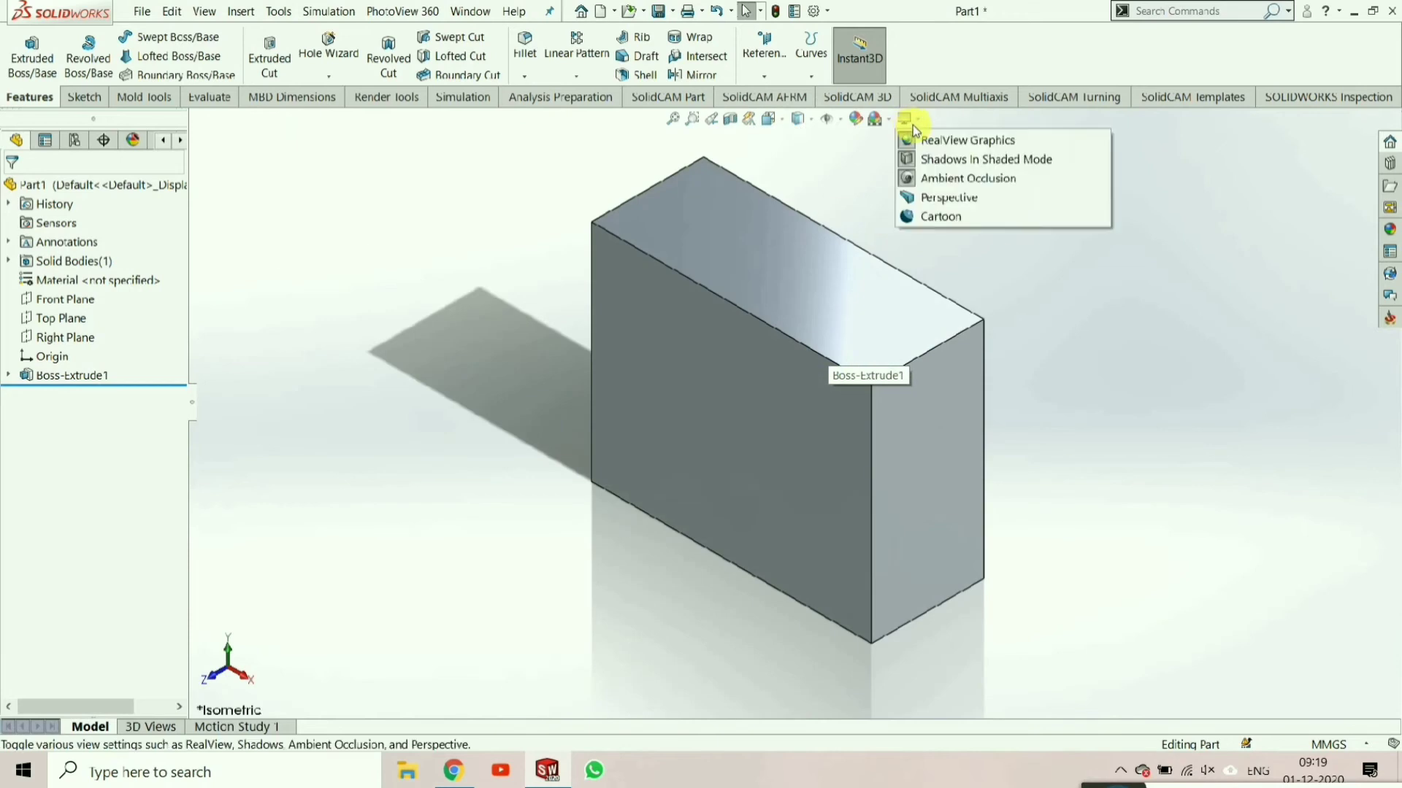
left_click(924, 159)
left_click(913, 120)
left_click(914, 196)
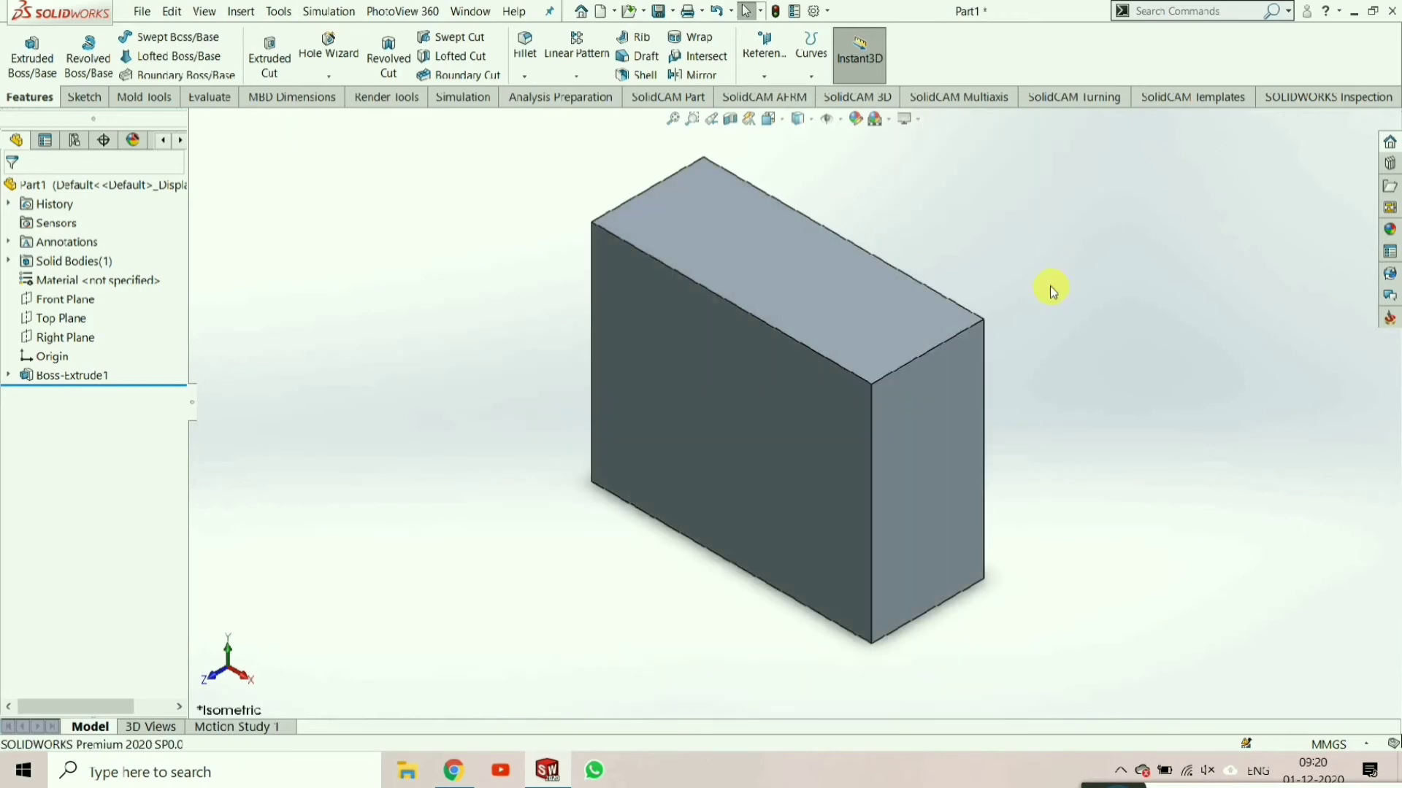
- Try the Perspective display on the block and switch it back off
left_click(908, 119)
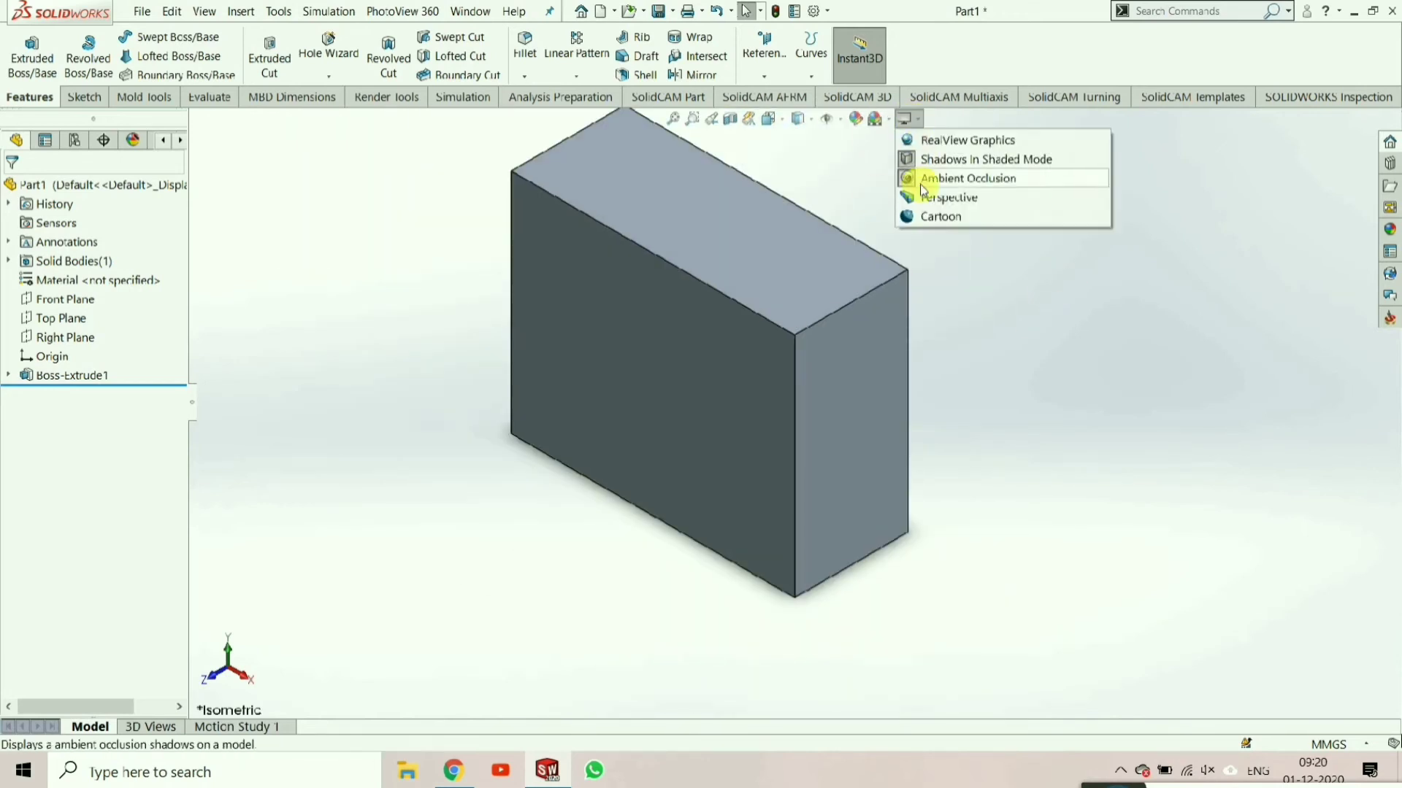
left_click(913, 196)
left_click(908, 119)
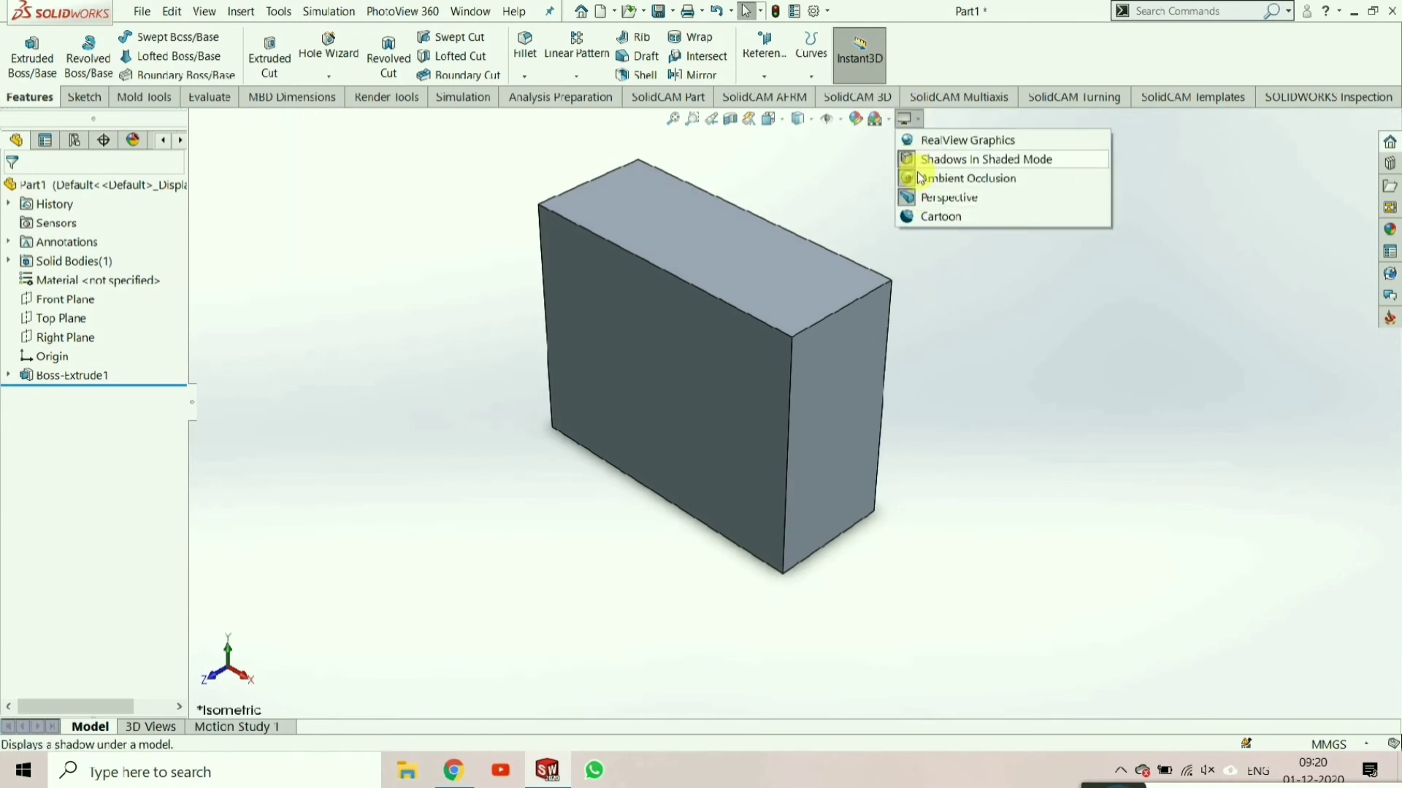
left_click(913, 196)
scroll(913, 357, "up", 2)
scroll(577, 278, "down", 1)
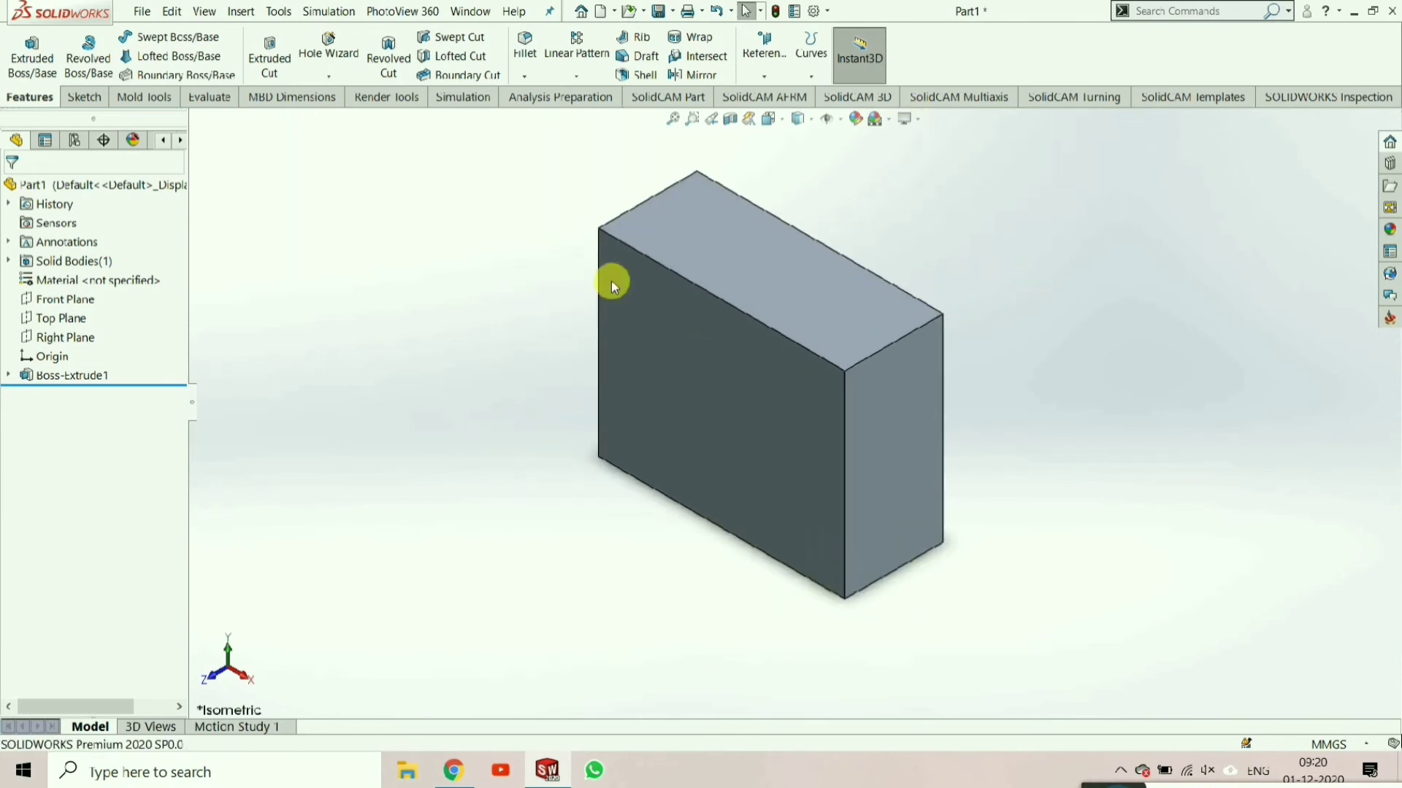
- After consulting the reference drawing, sketch a corner rectangle about 52 x 8.3 mm on the Top Plane, from the origin along the block's front edge
key("alt+Tab")
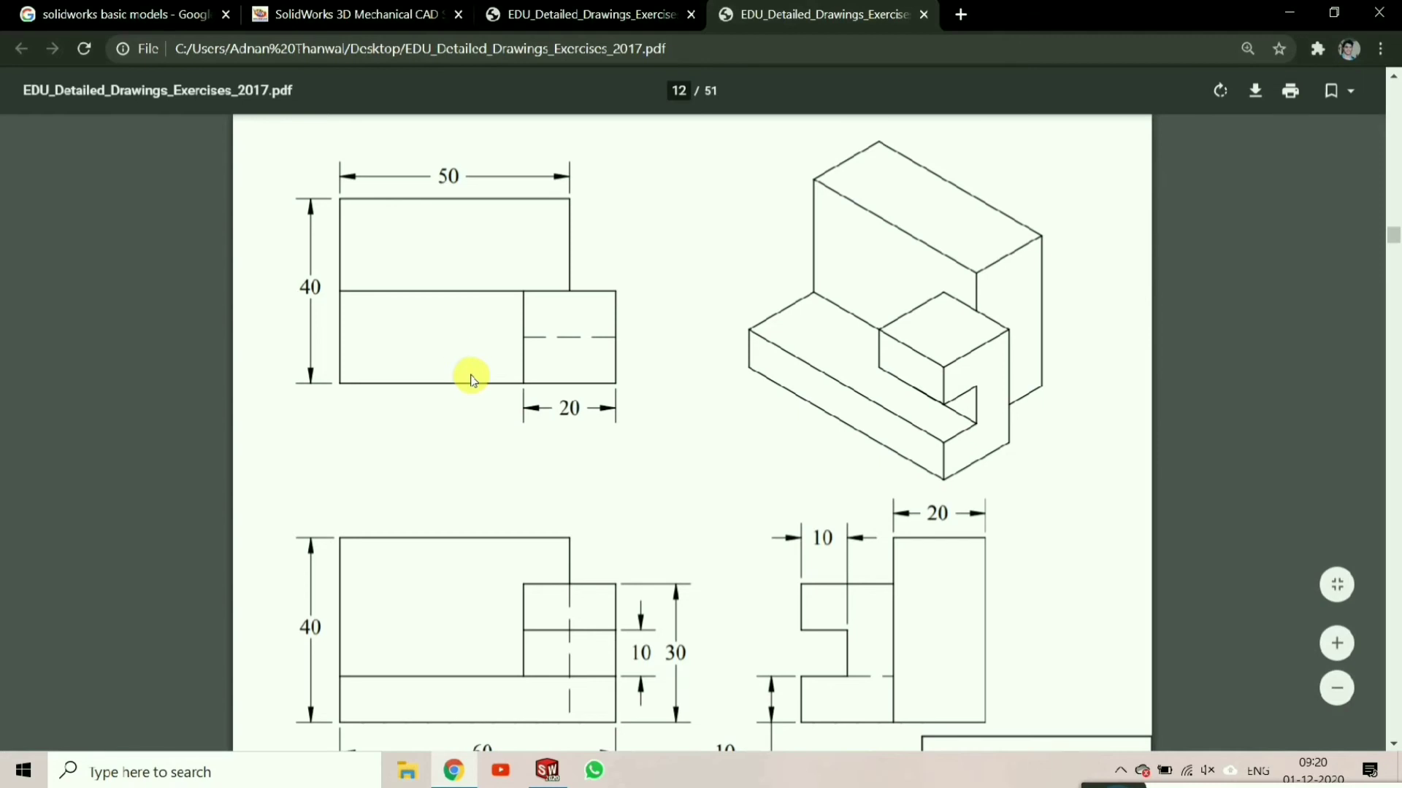
scroll(471, 381, "down", 1)
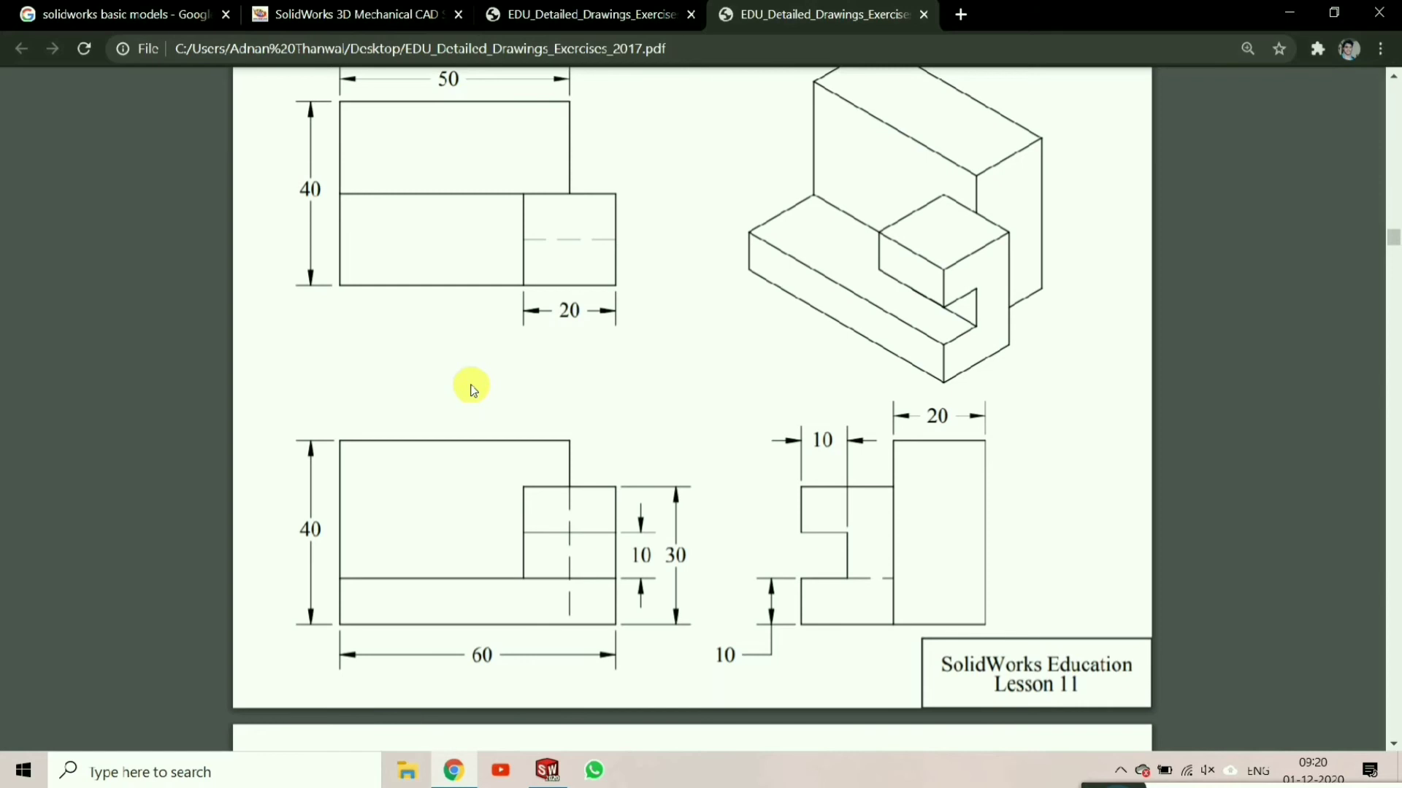
key("alt+Tab")
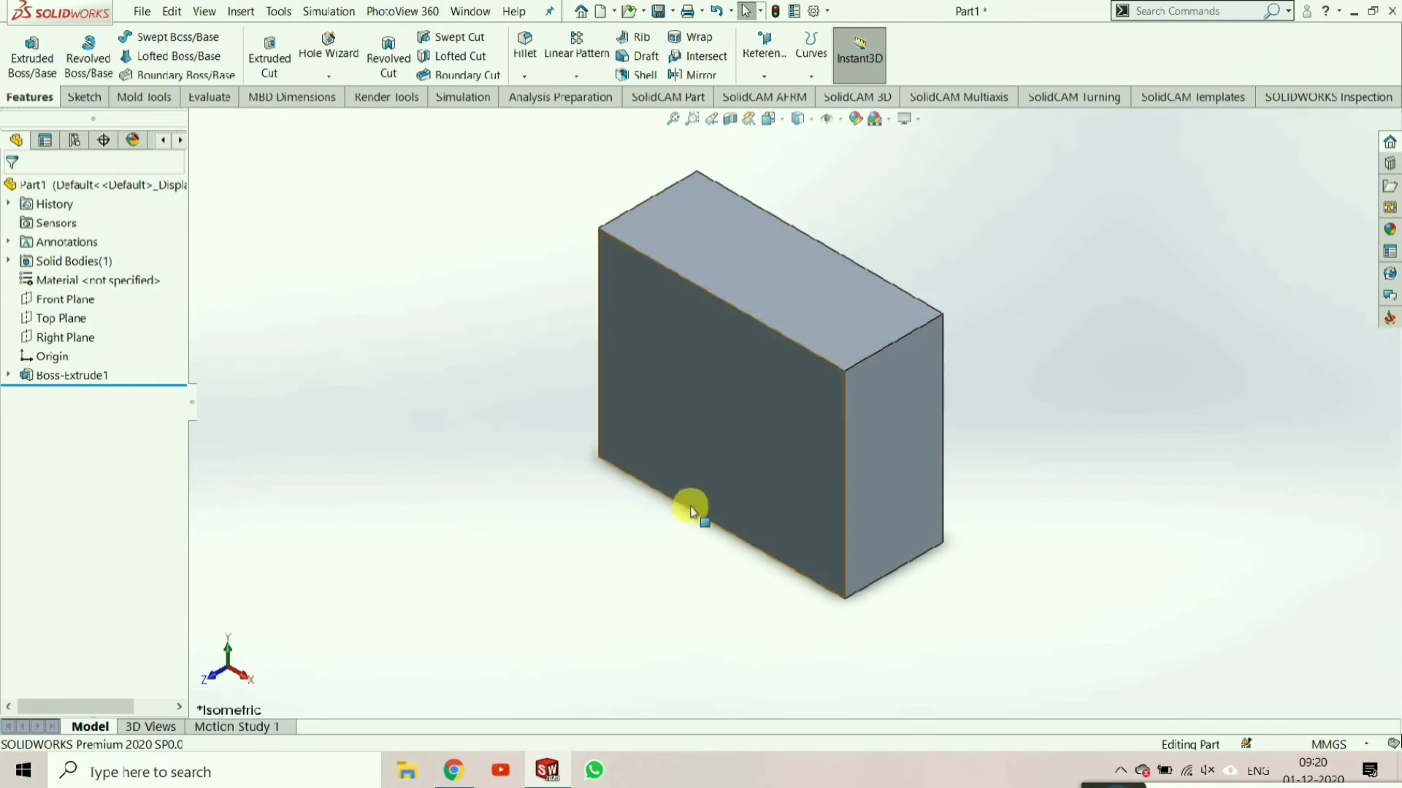
key("z")
left_click(48, 322)
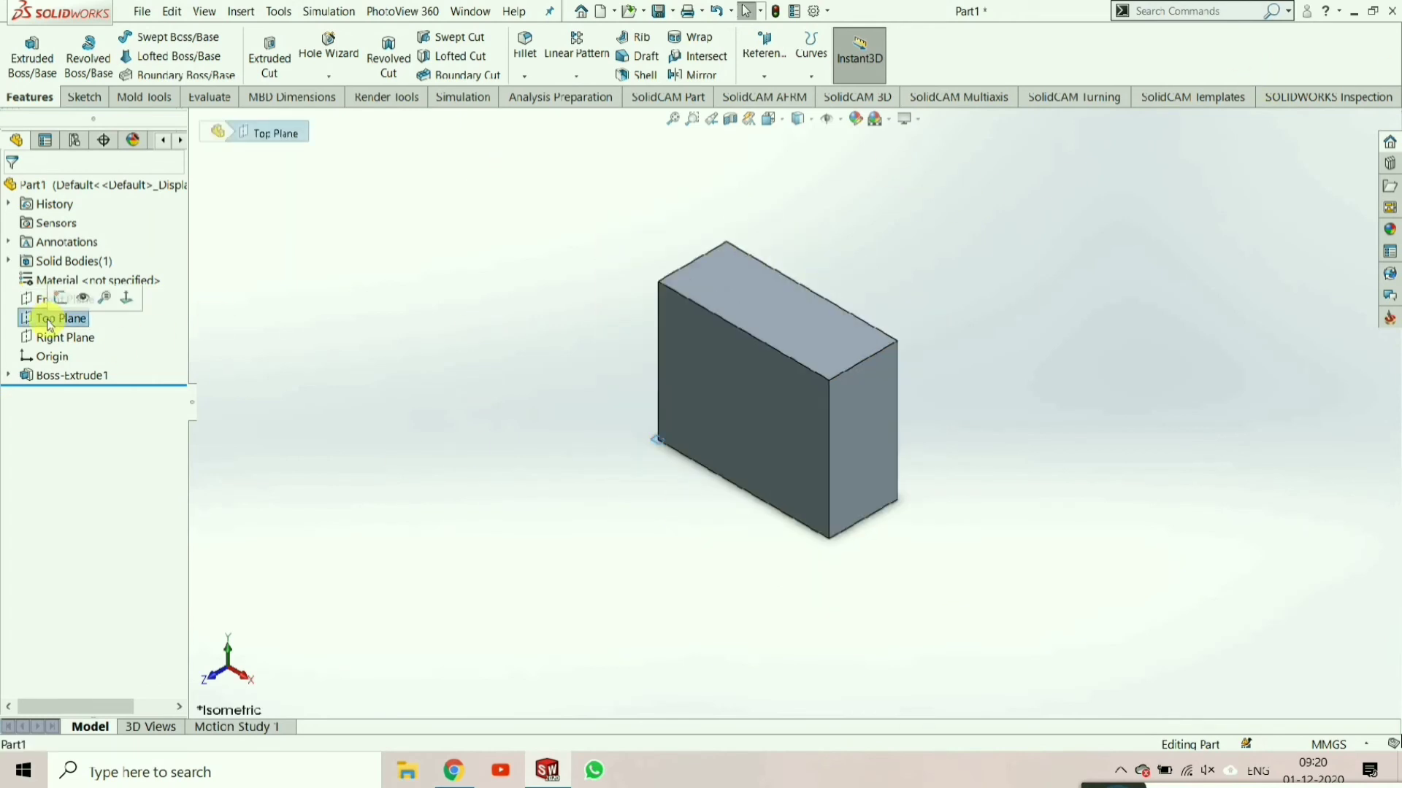
left_click(66, 306)
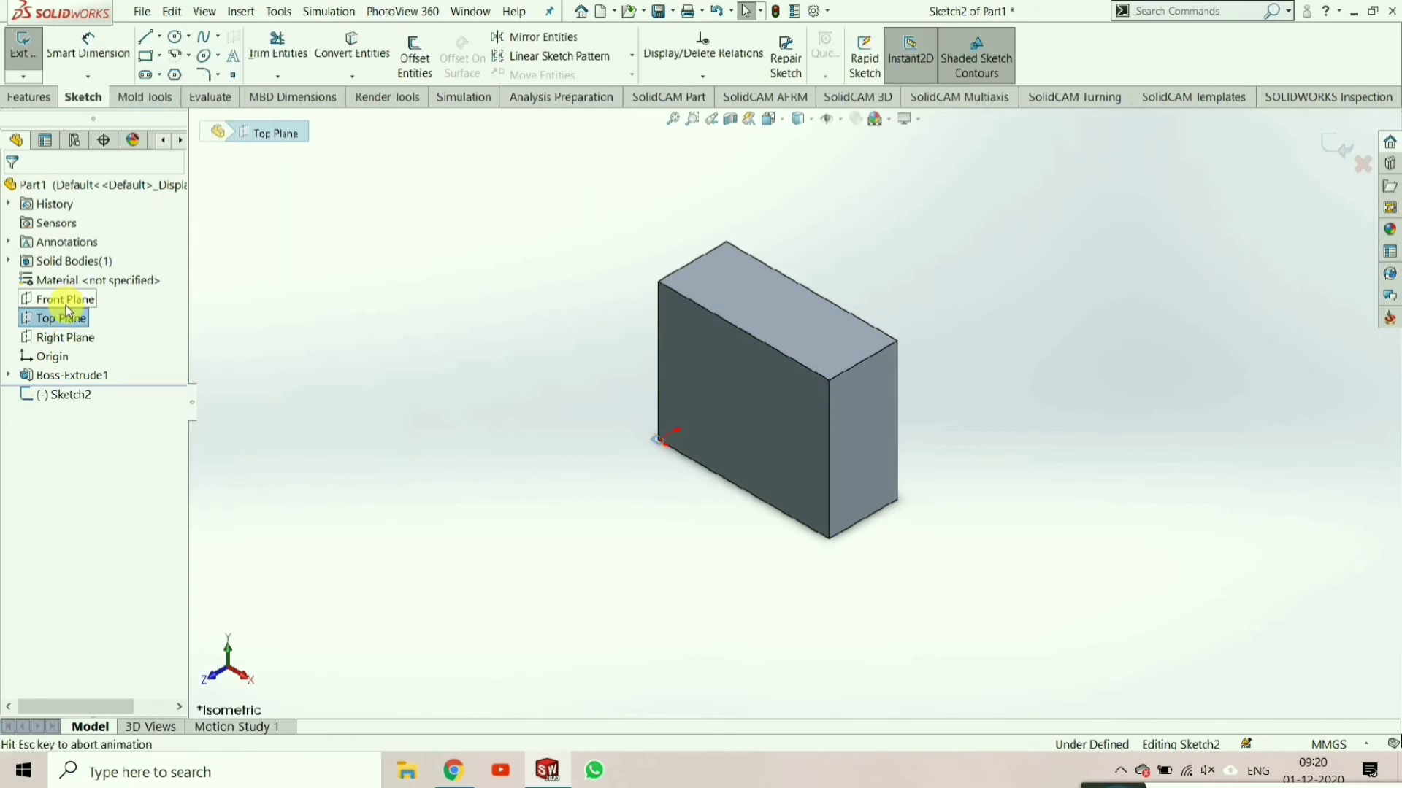
left_click(147, 56)
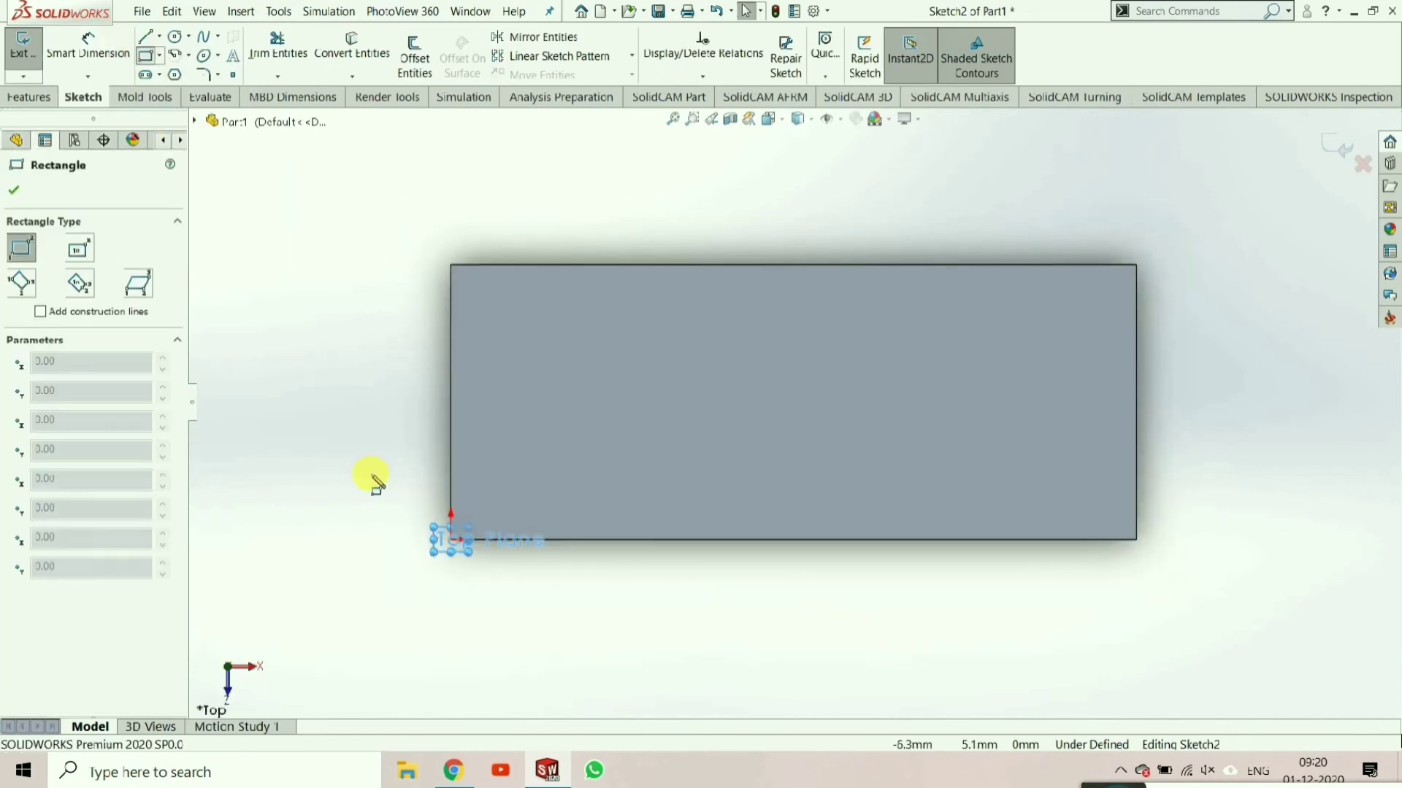
left_click(452, 541)
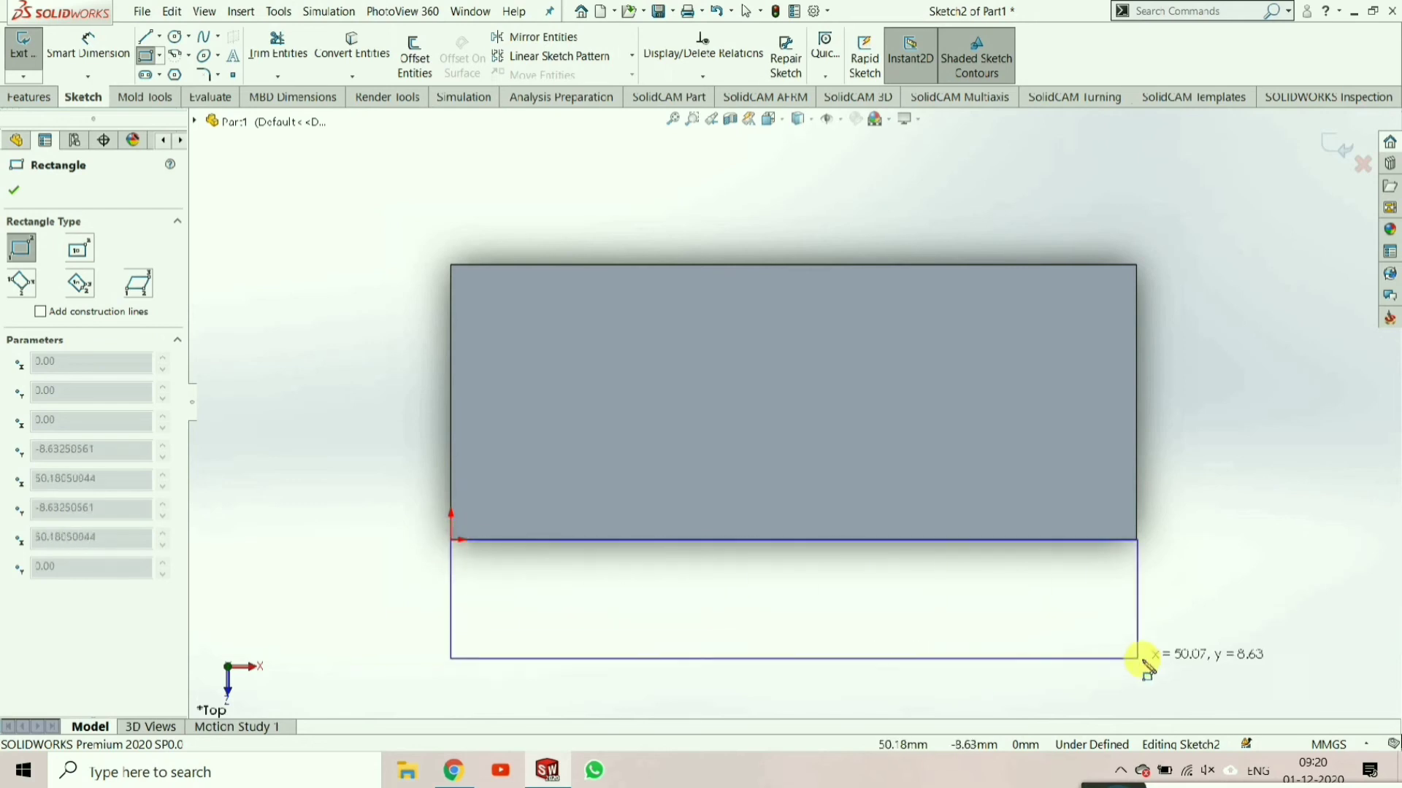
left_click(1166, 654)
- Dimension the new rectangle's vertical edge at the origin to 20 mm
key("d")
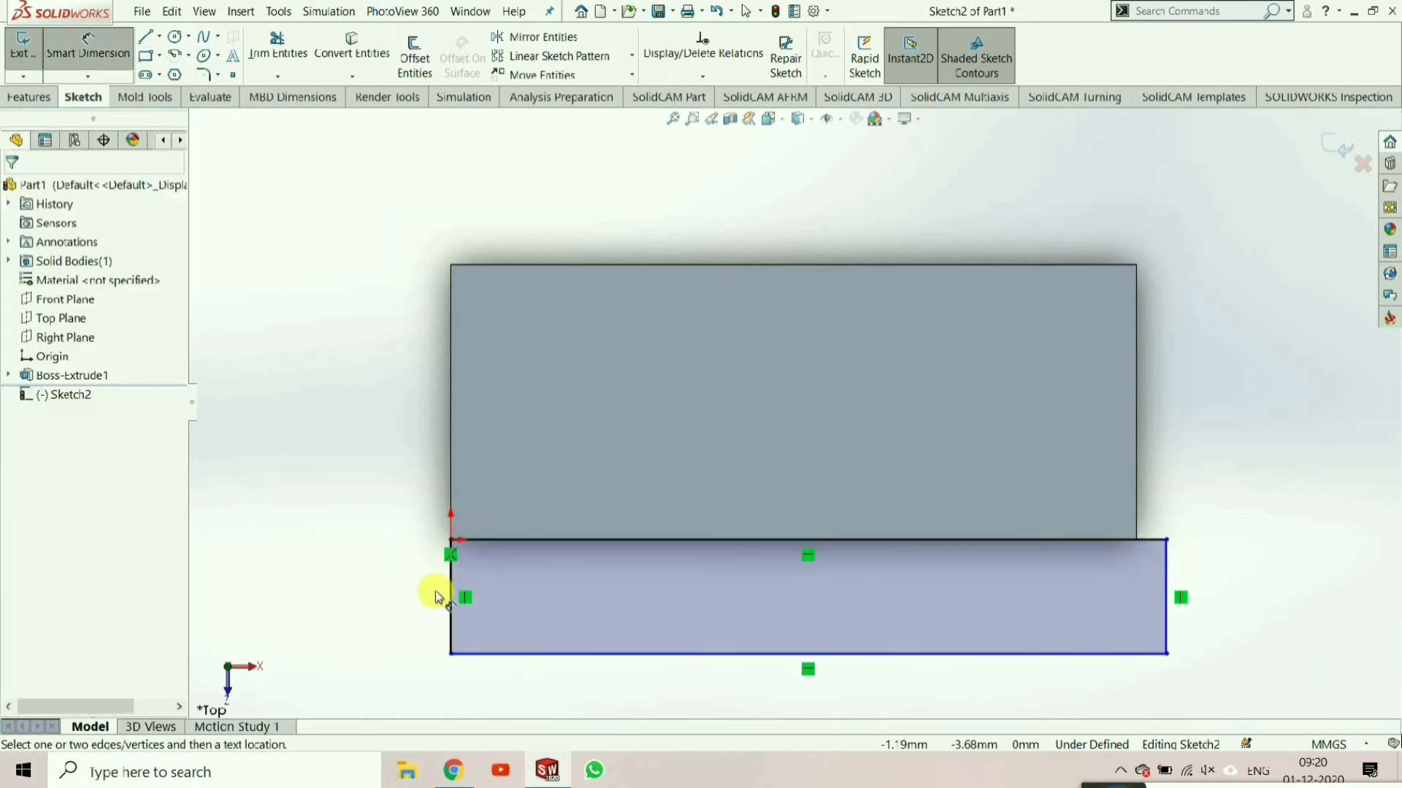
left_click(448, 602)
left_click(419, 610)
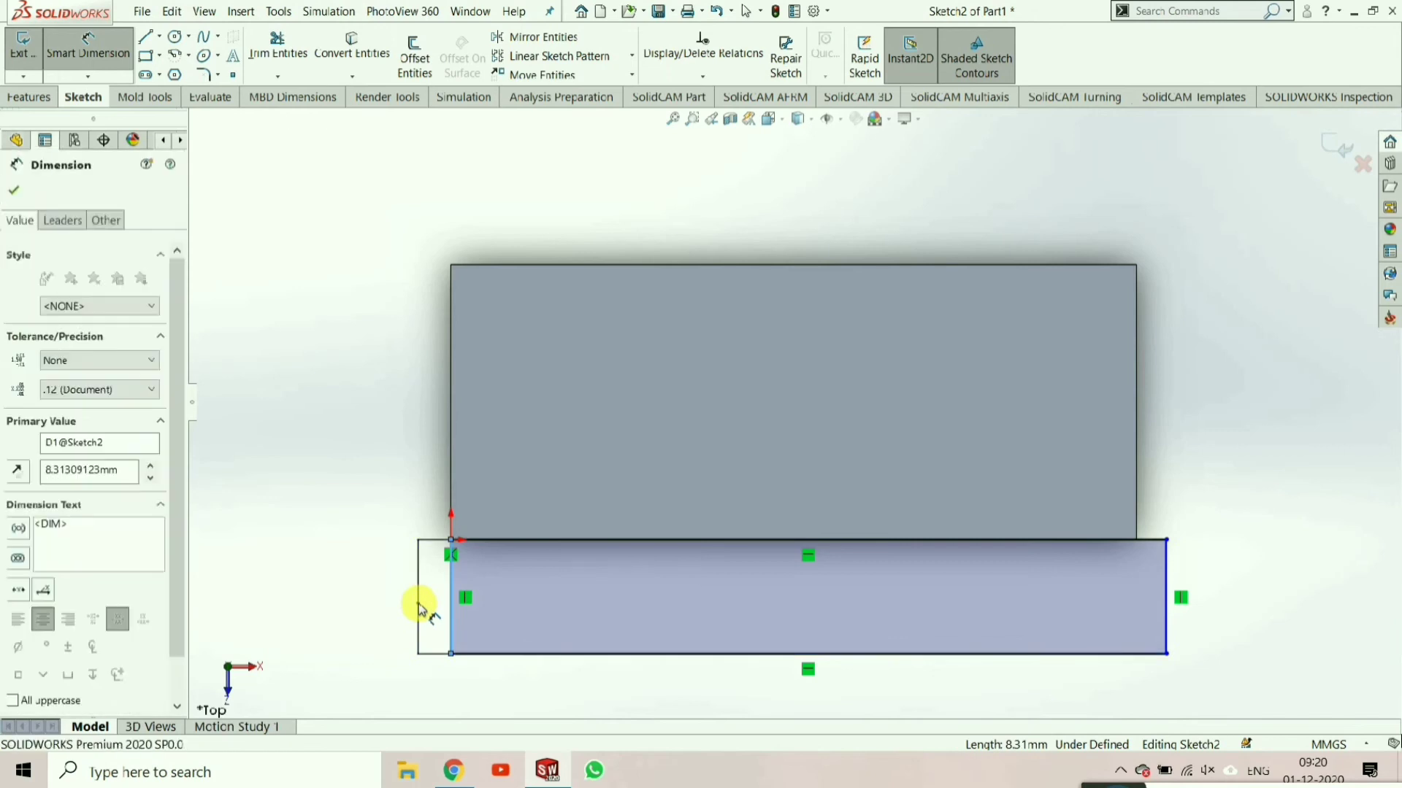
type("20")
key("Return")
key("z")
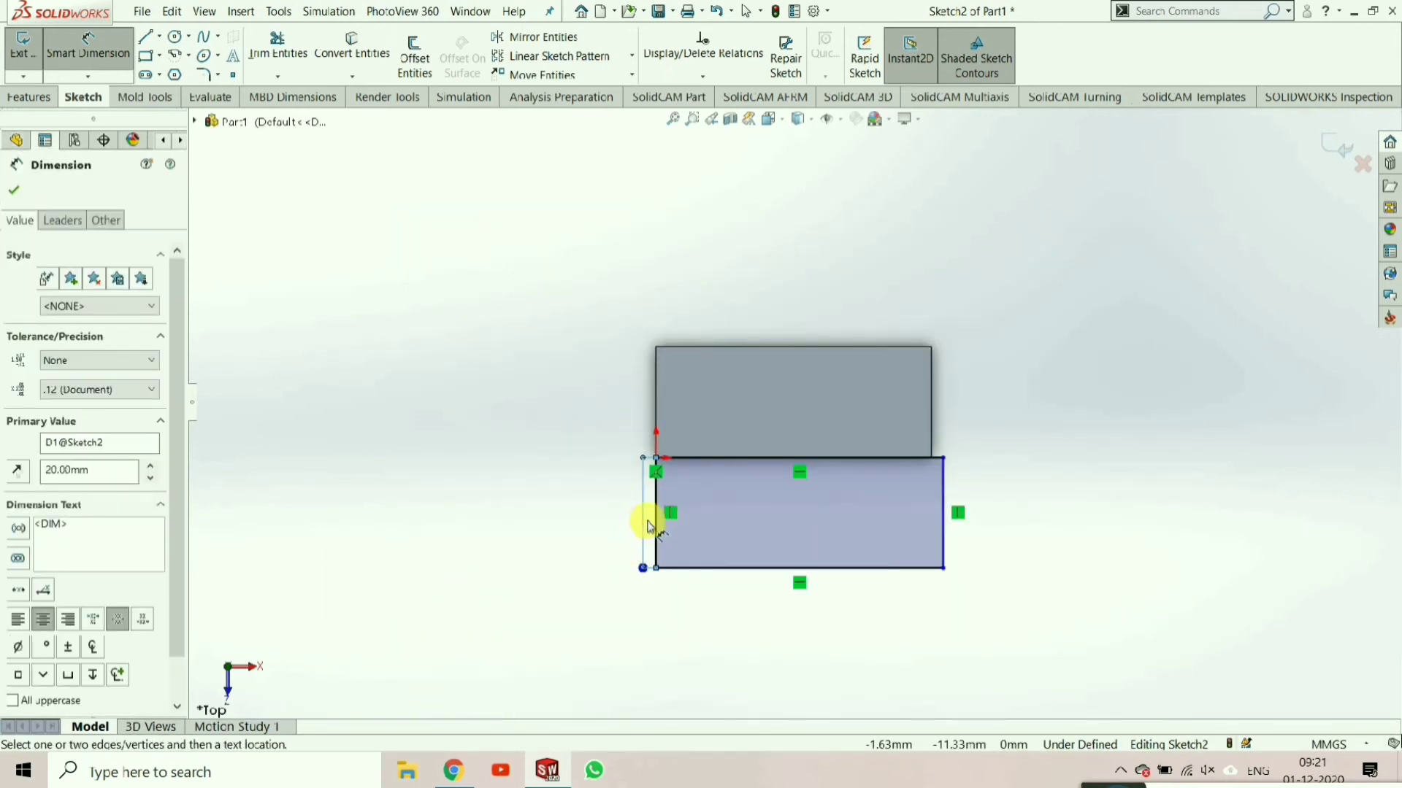
- Check the overall length in the reference drawing and dimension the rectangle's outer horizontal edge to 60 mm
key("alt+Tab")
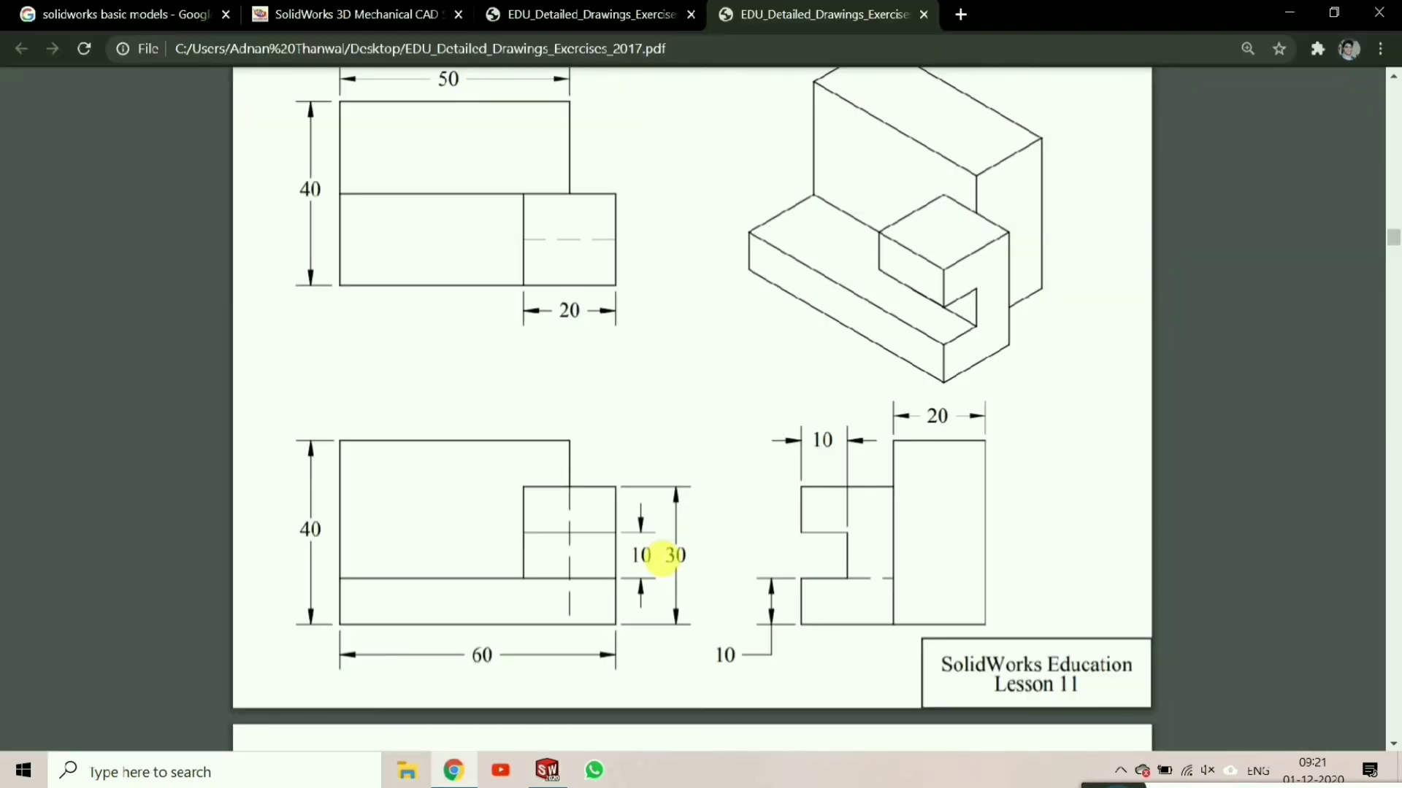
key("alt+Tab")
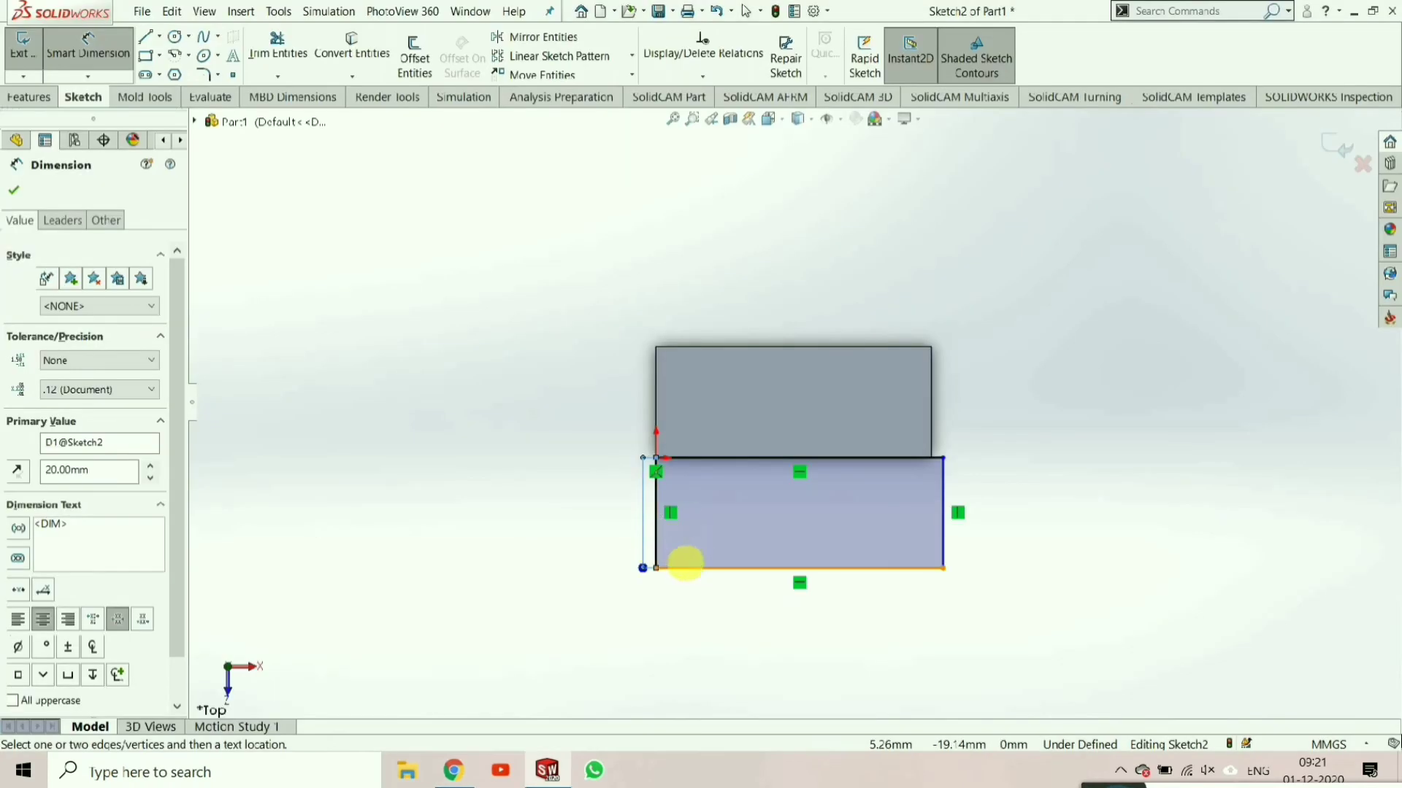
left_click(716, 569)
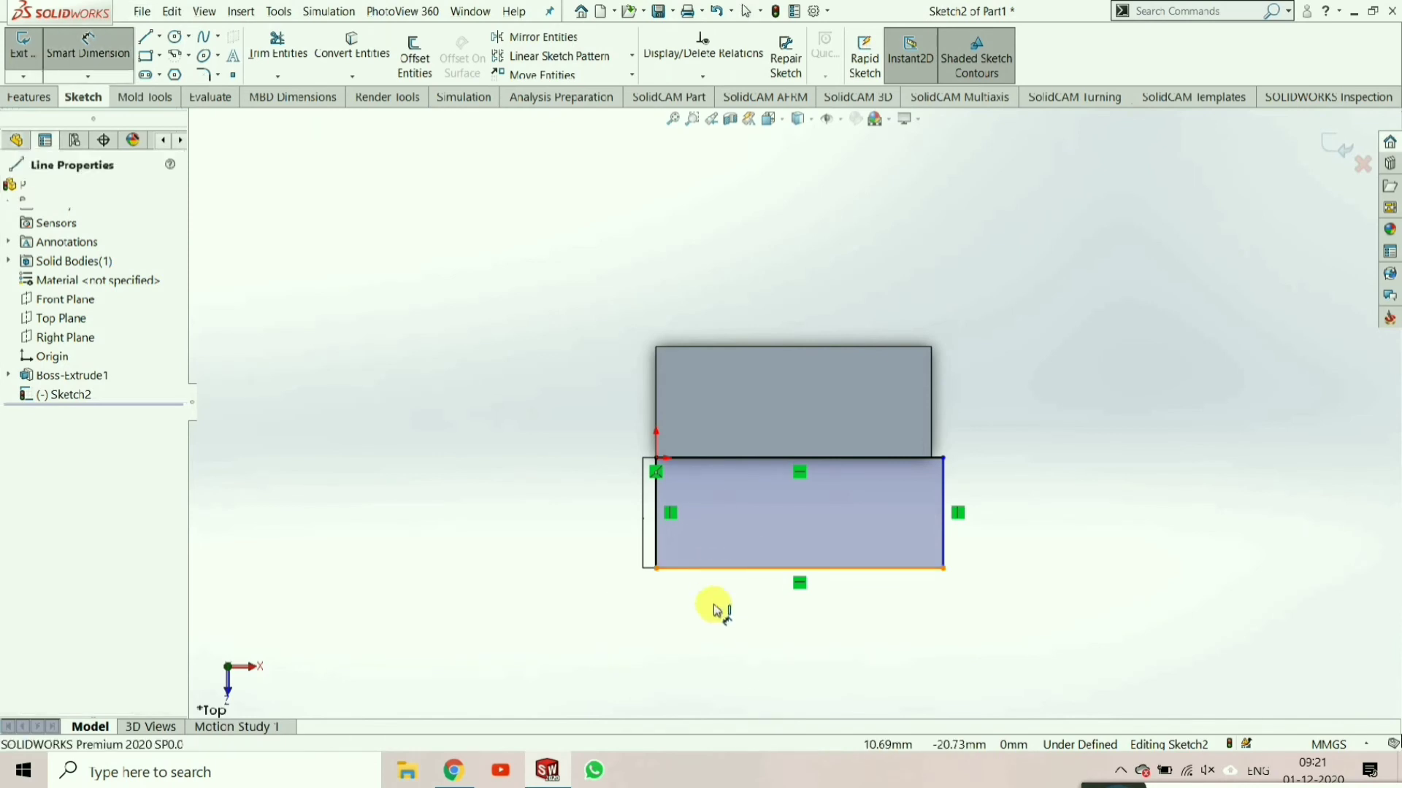
left_click(667, 595)
type("50")
key("Return")
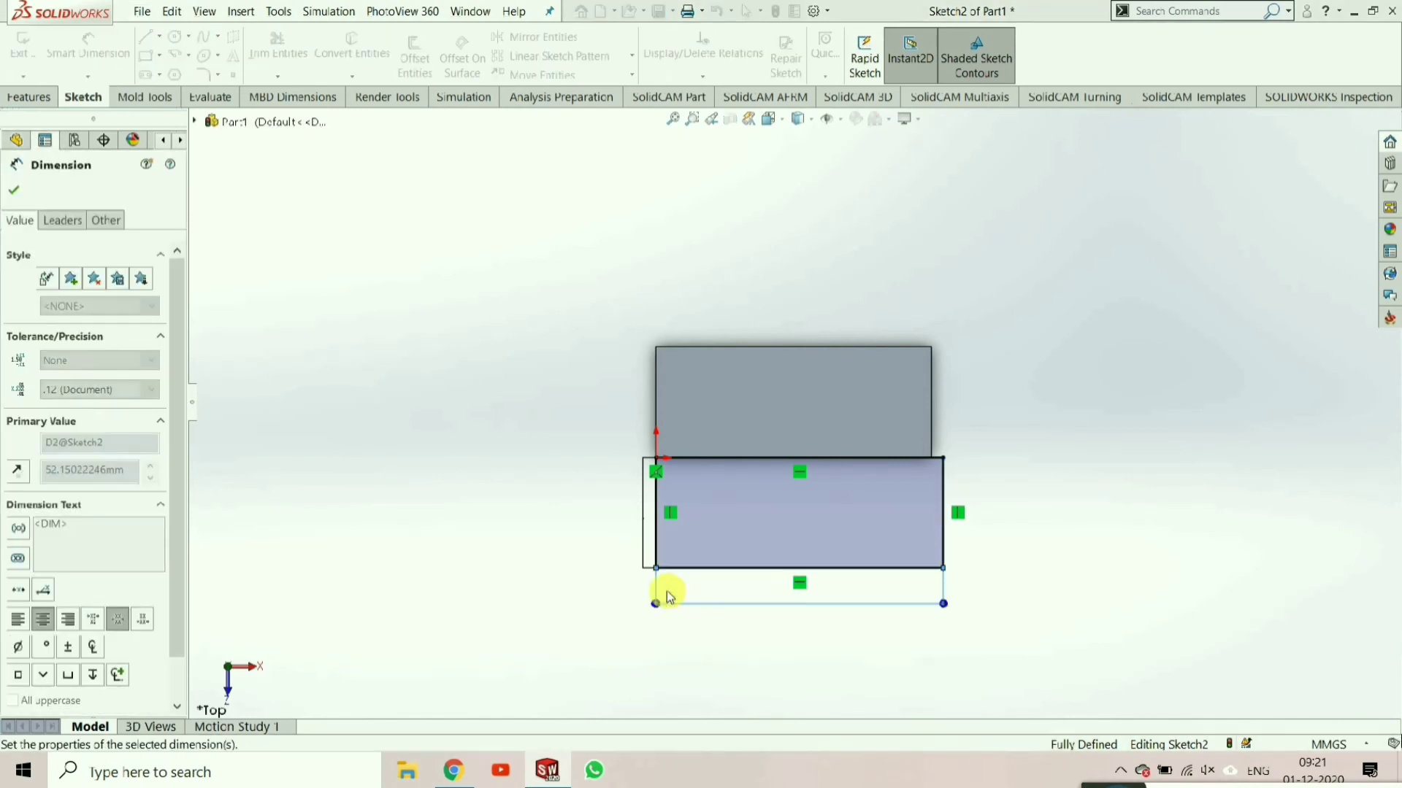
left_click(14, 190)
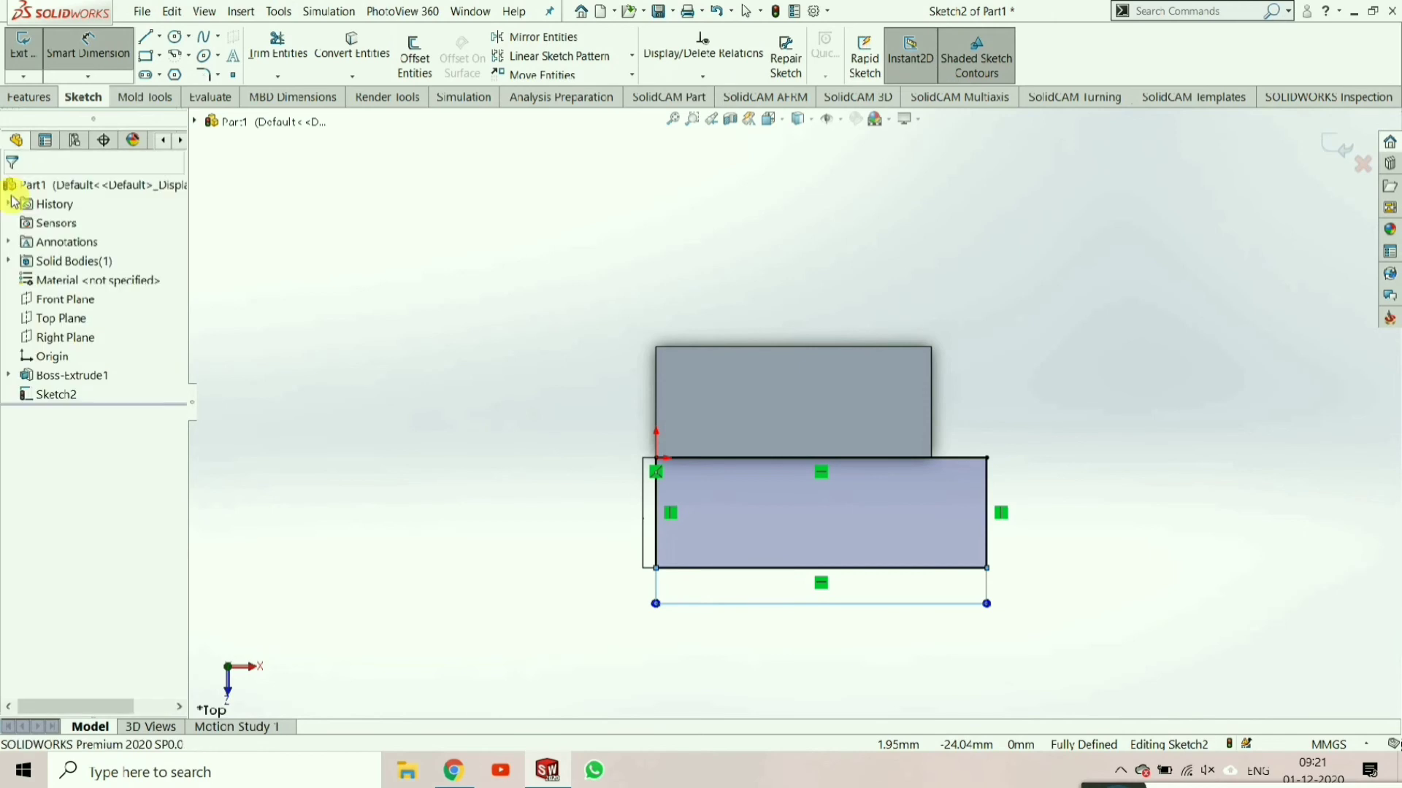
- Extrude the front rectangle as a blind boss 10 mm upward, merged with the block, checking the height in the reference drawing
left_click(28, 97)
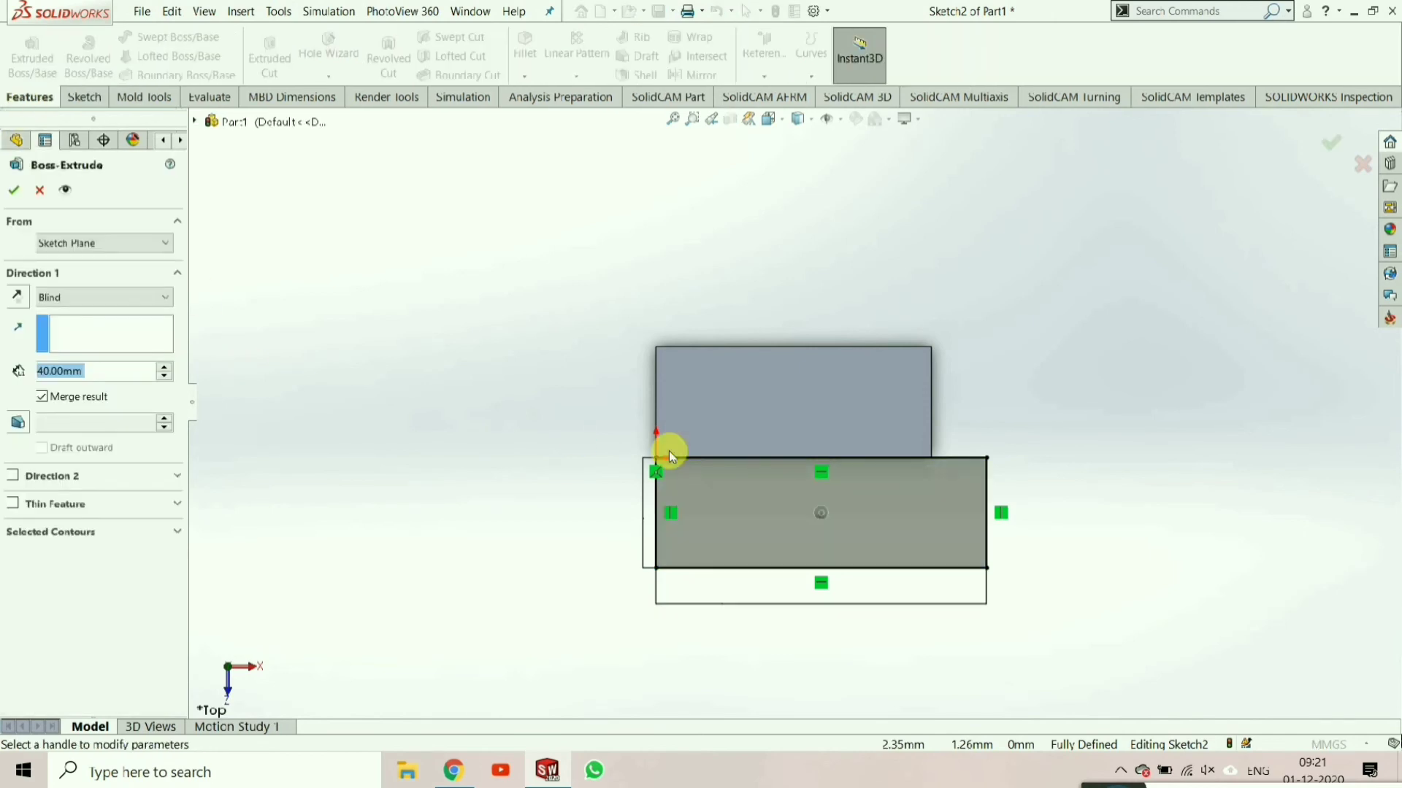
middle_click_drag(669, 449, 785, 422)
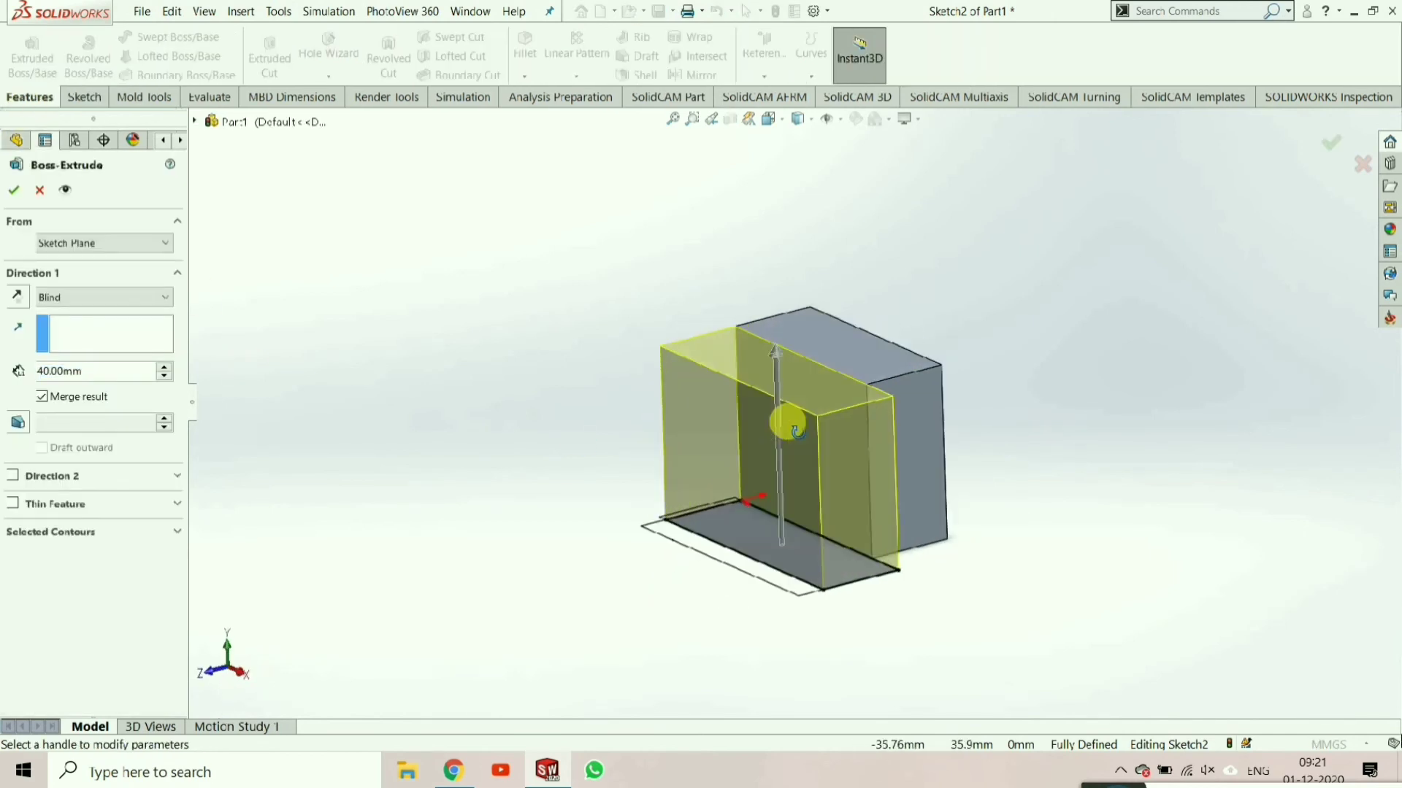
left_click_drag(772, 357, 764, 497)
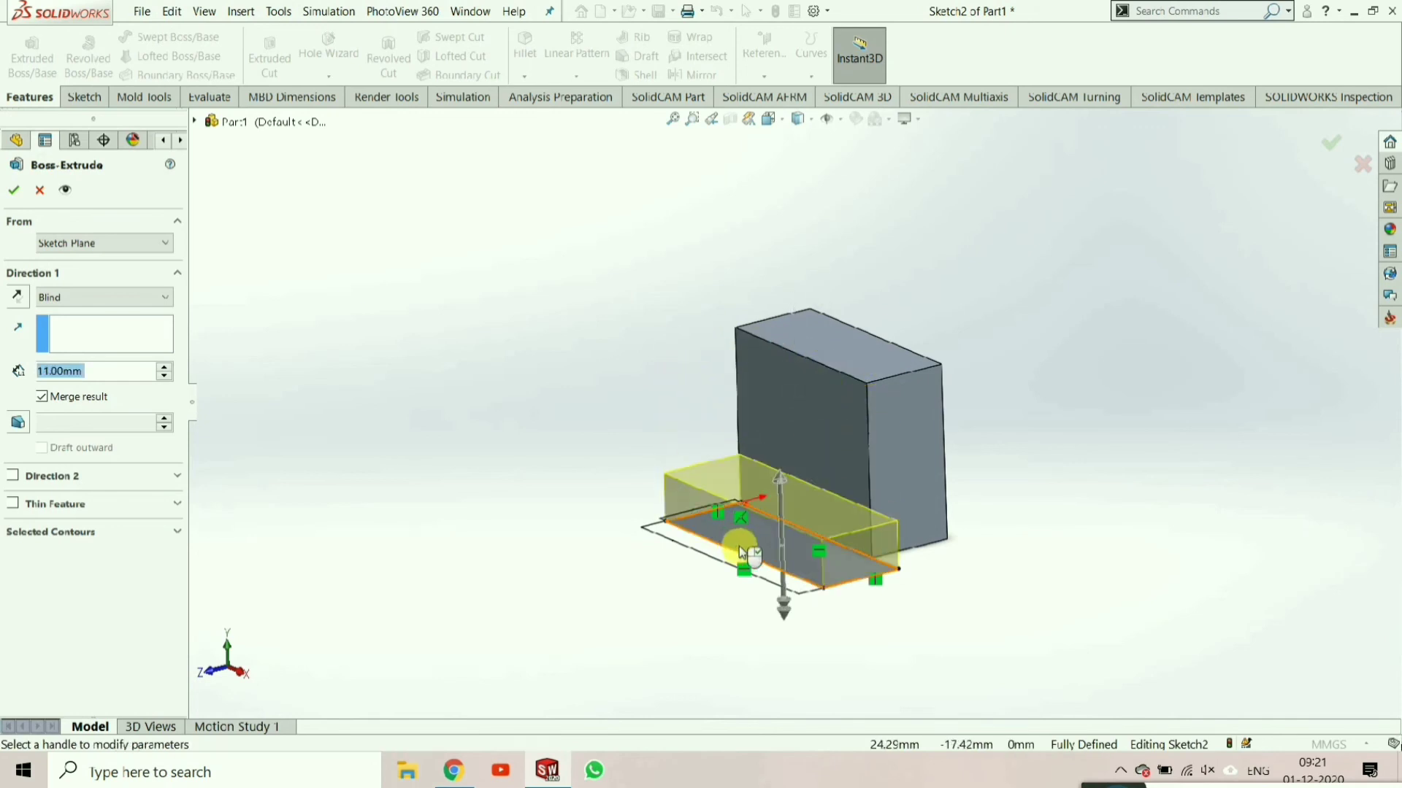
scroll(735, 548, "up", 3)
key("alt+Tab")
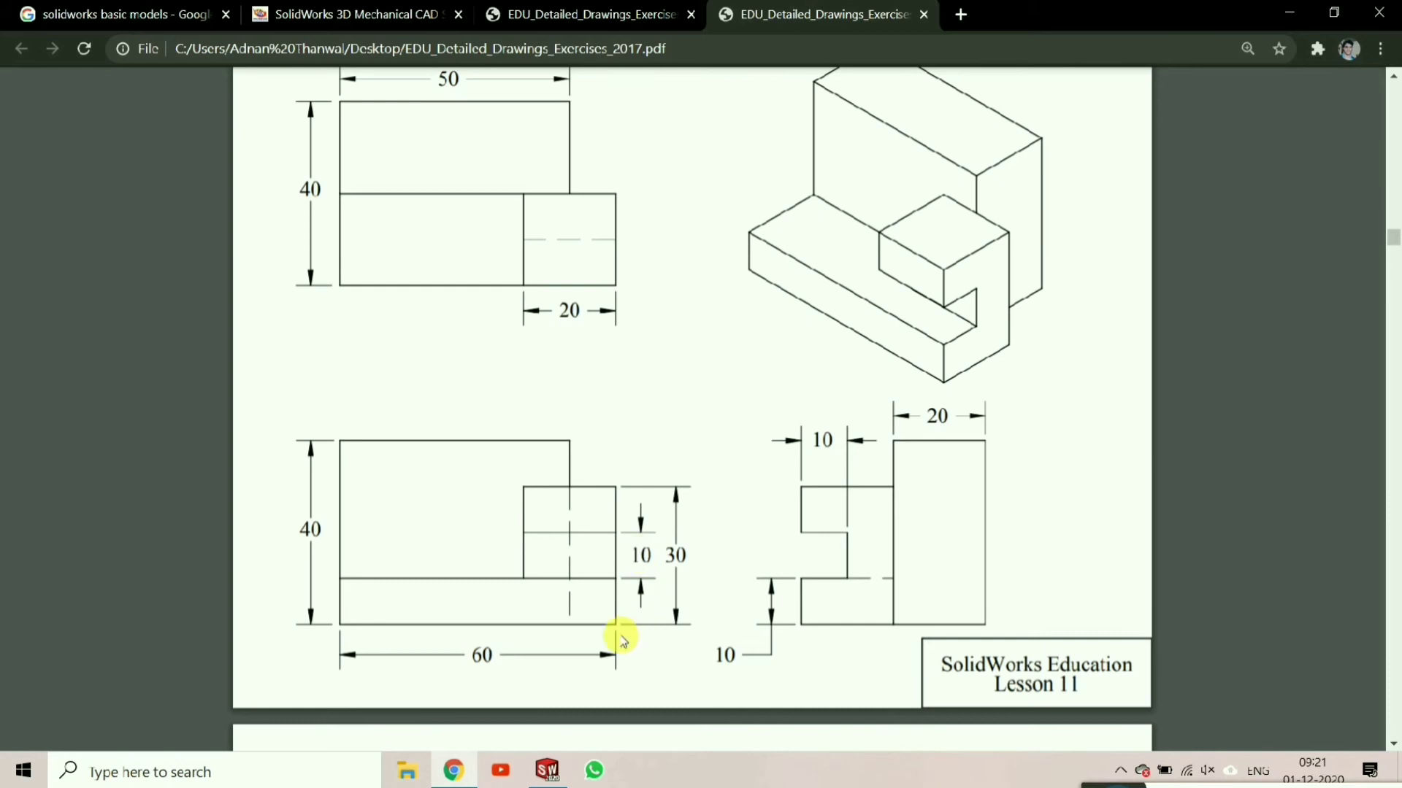
key("alt+Tab")
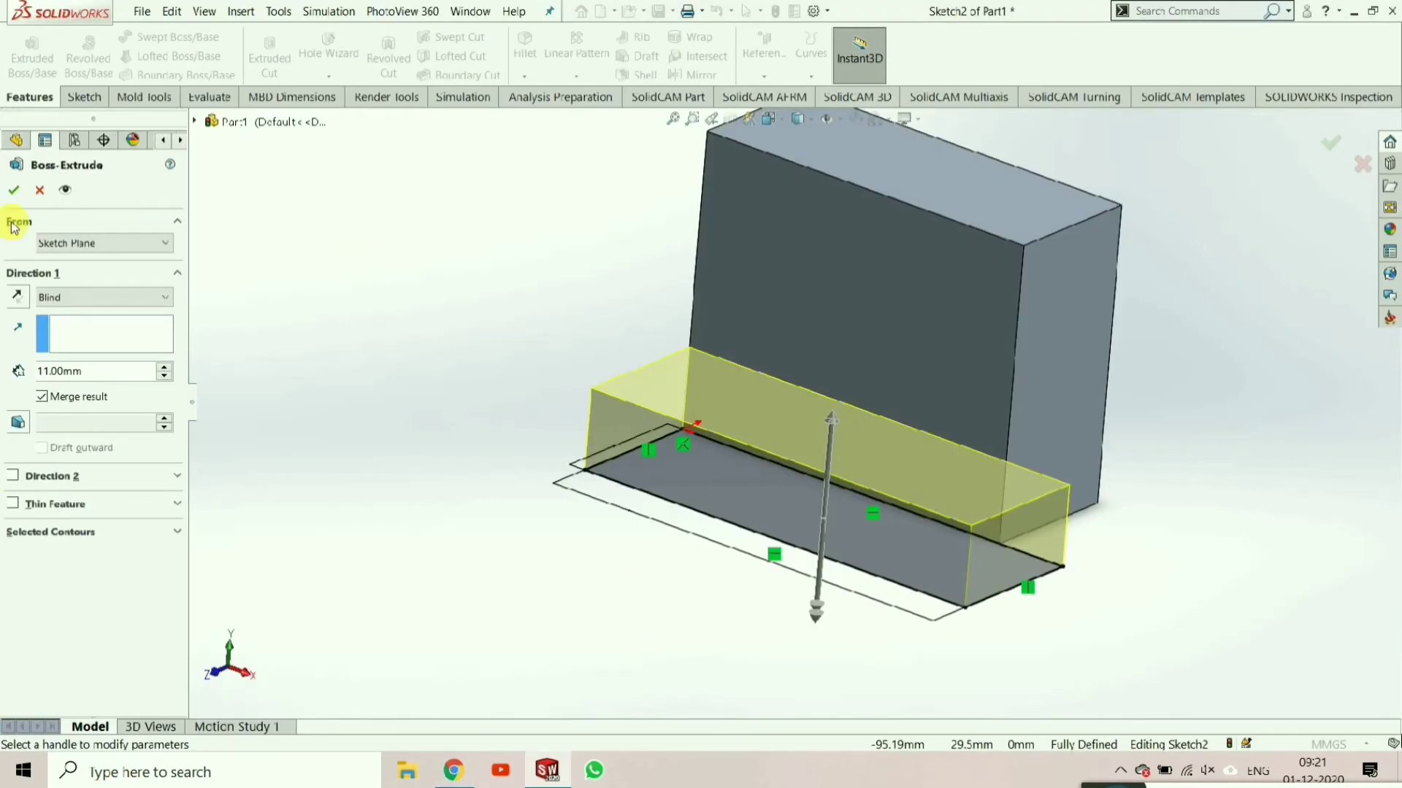
type("10")
key("Return")
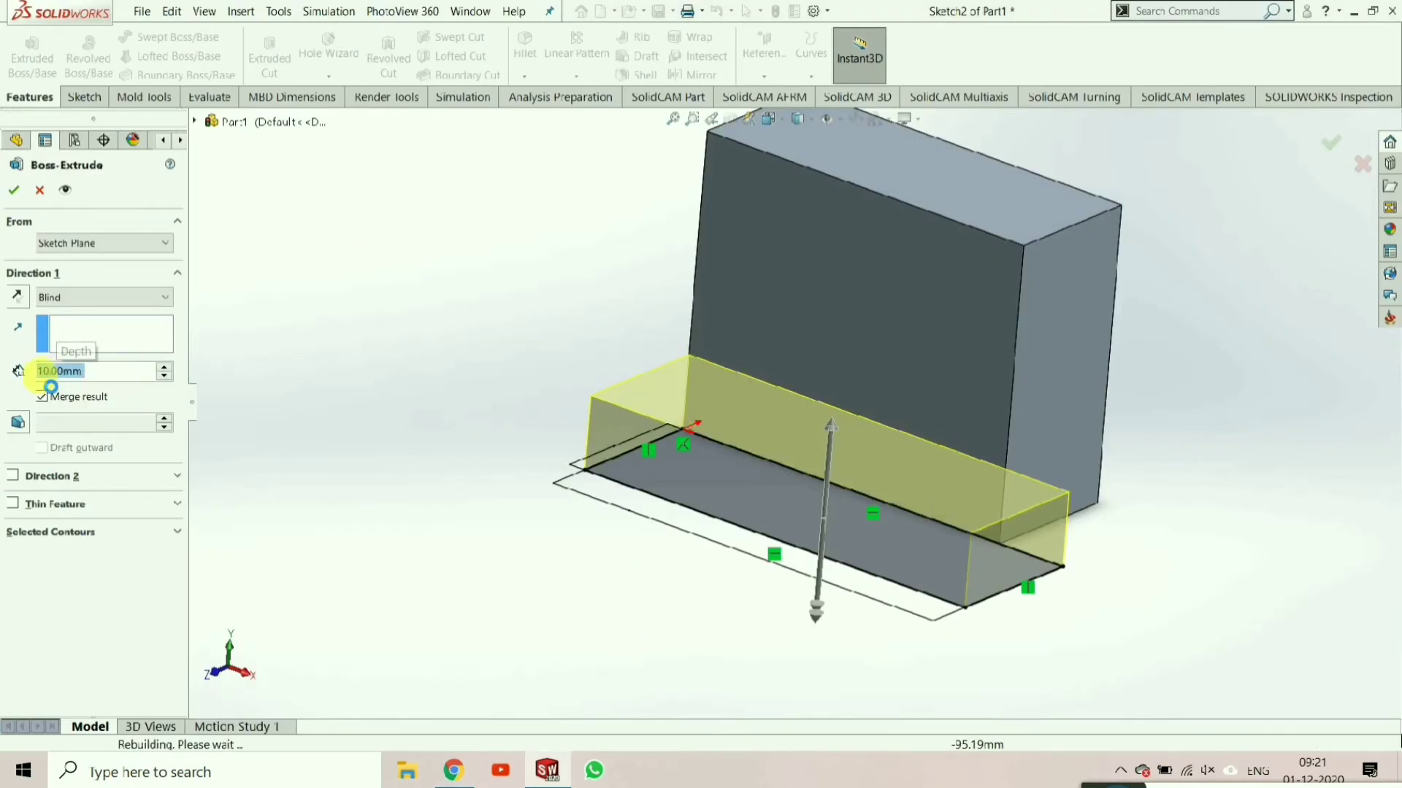
- Sketch a corner rectangle about 23 mm wide on the front step's upper face, from its projecting end's rear corner to the front edge
mouse_move(582, 632)
middle_mouse_down()
mouse_move(807, 387)
mouse_move(682, 417)
mouse_move(540, 595)
mouse_move(708, 716)
mouse_move(672, 685)
middle_mouse_up()
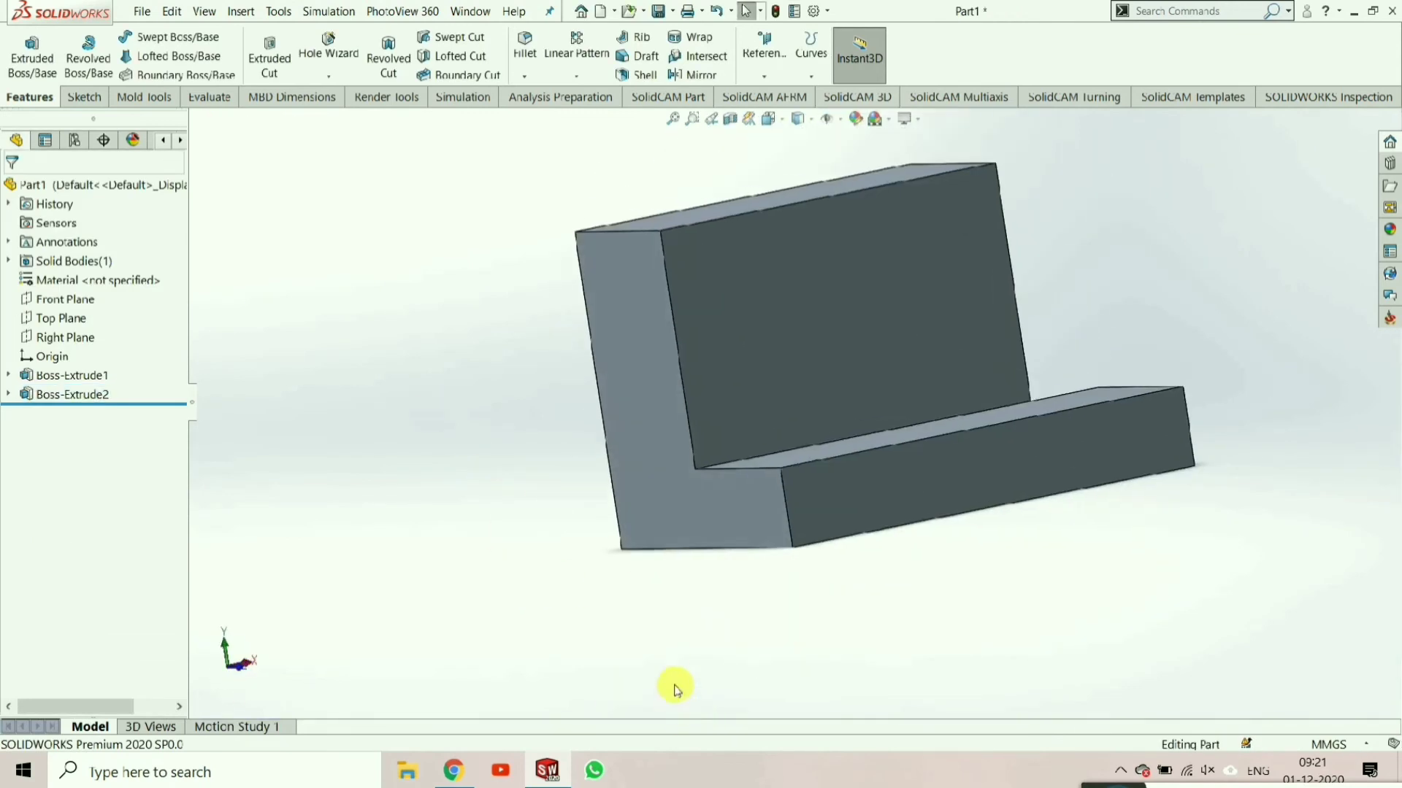
key("alt+Tab")
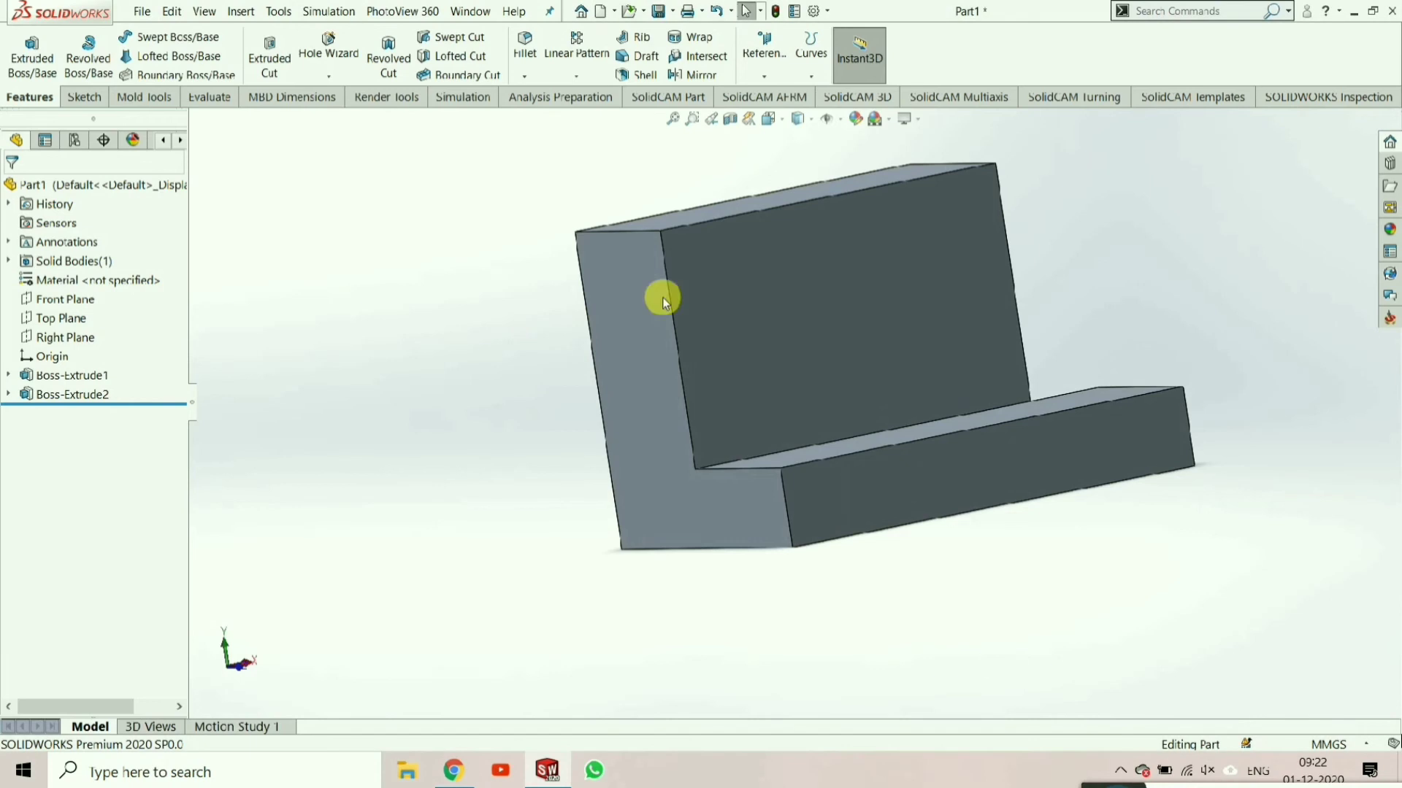
mouse_move(664, 297)
middle_mouse_down()
mouse_move(820, 407)
mouse_move(973, 454)
middle_mouse_up()
left_click(1040, 431)
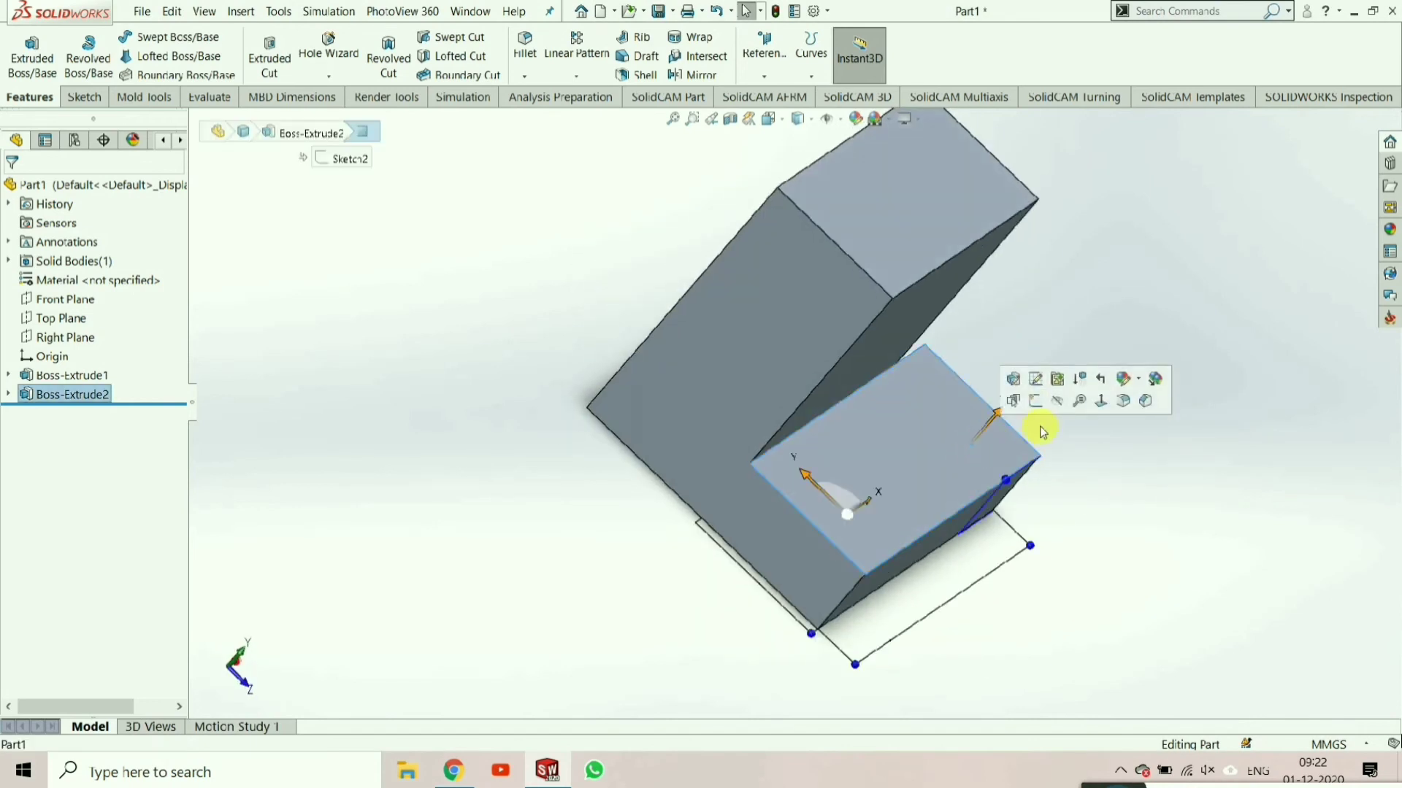
left_click(1035, 400)
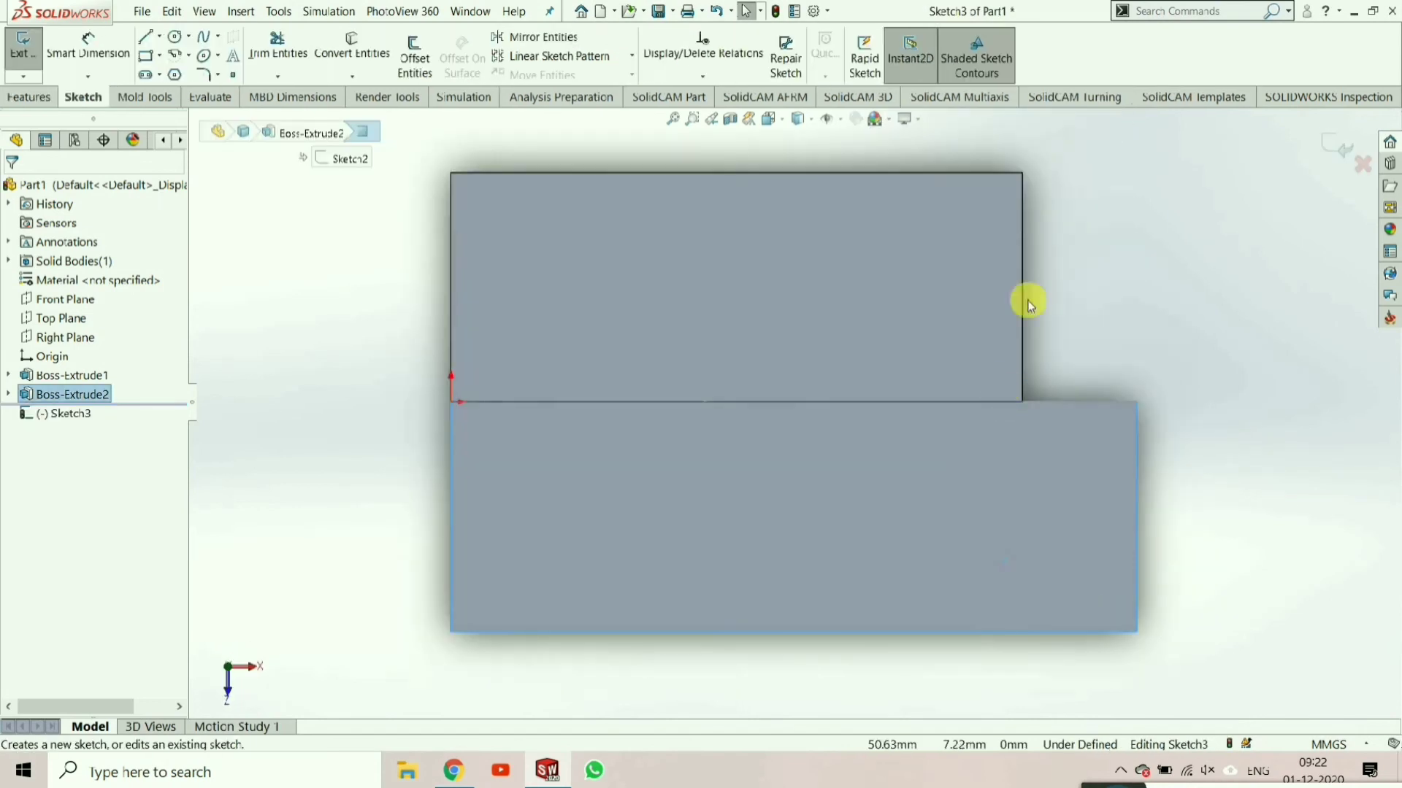
left_click(147, 56)
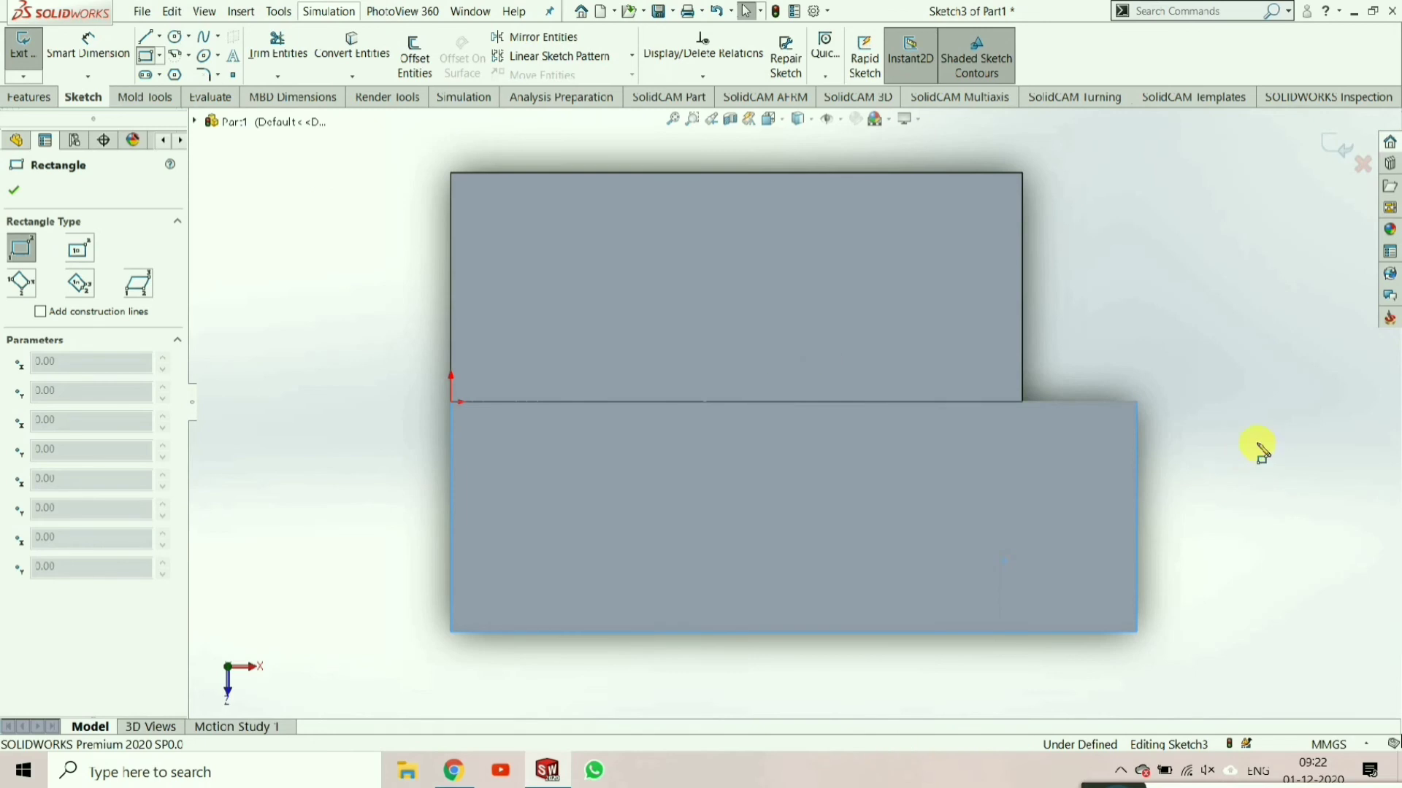
left_click(1137, 401)
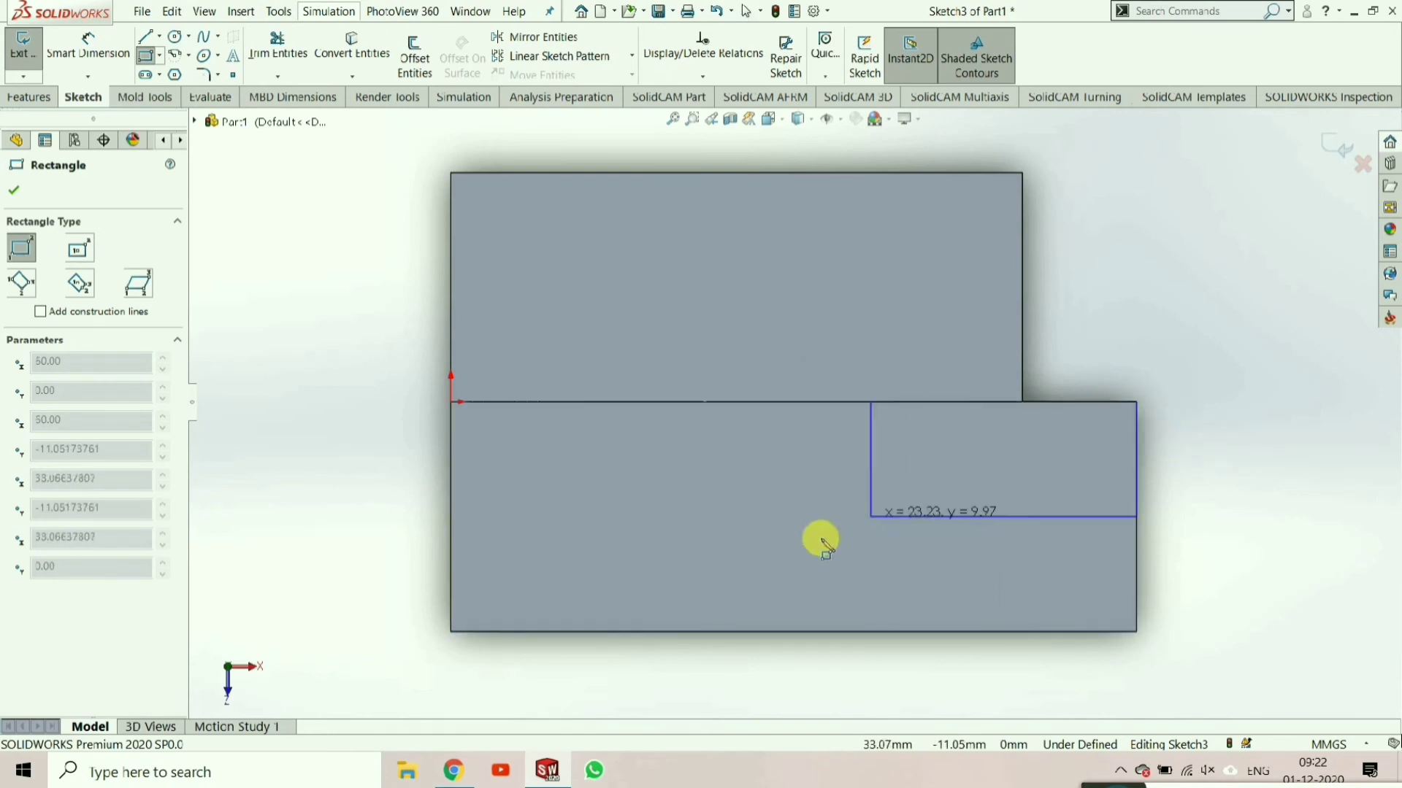
left_click(870, 632)
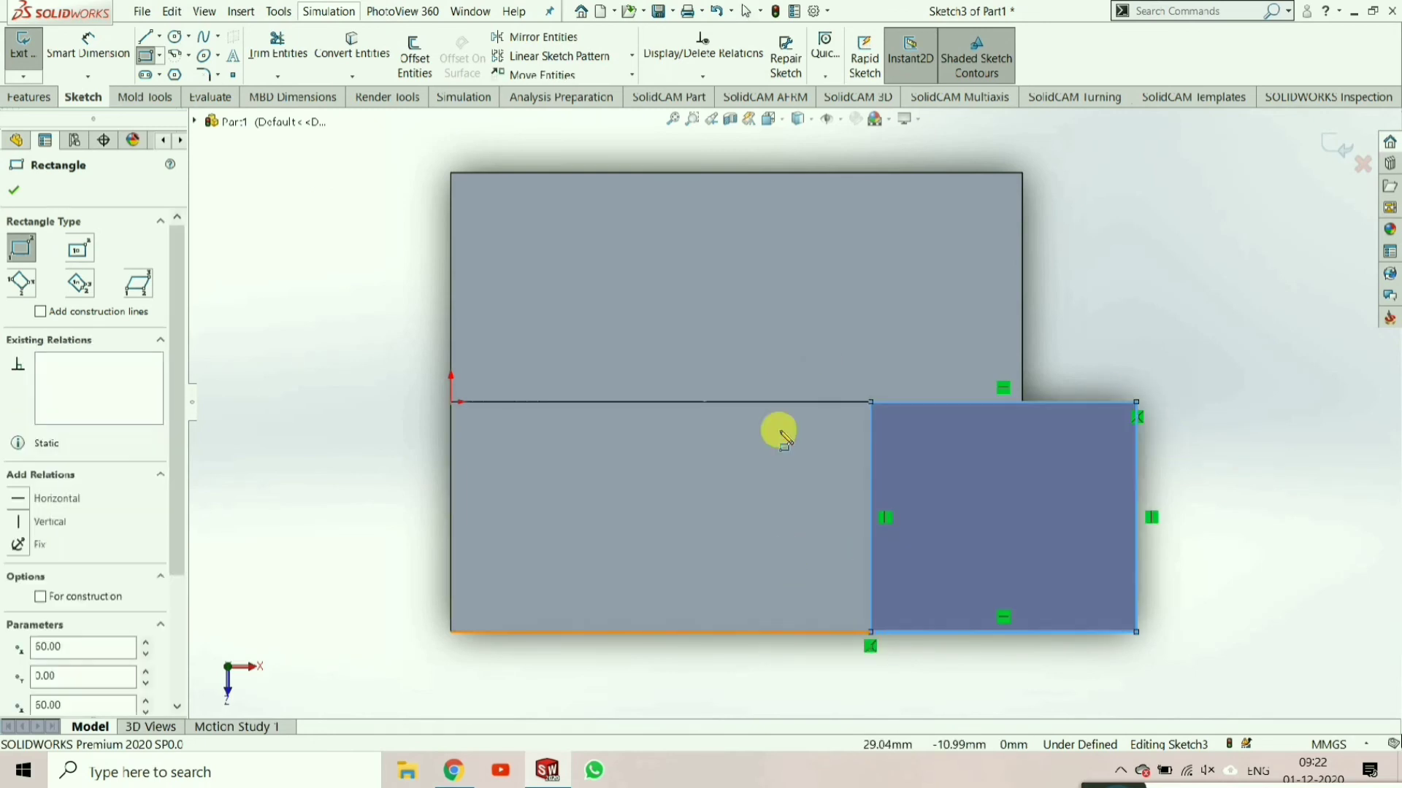
- Dimension the front horizontal edge of the rectangle on the step's upper face to 20 mm
key("d")
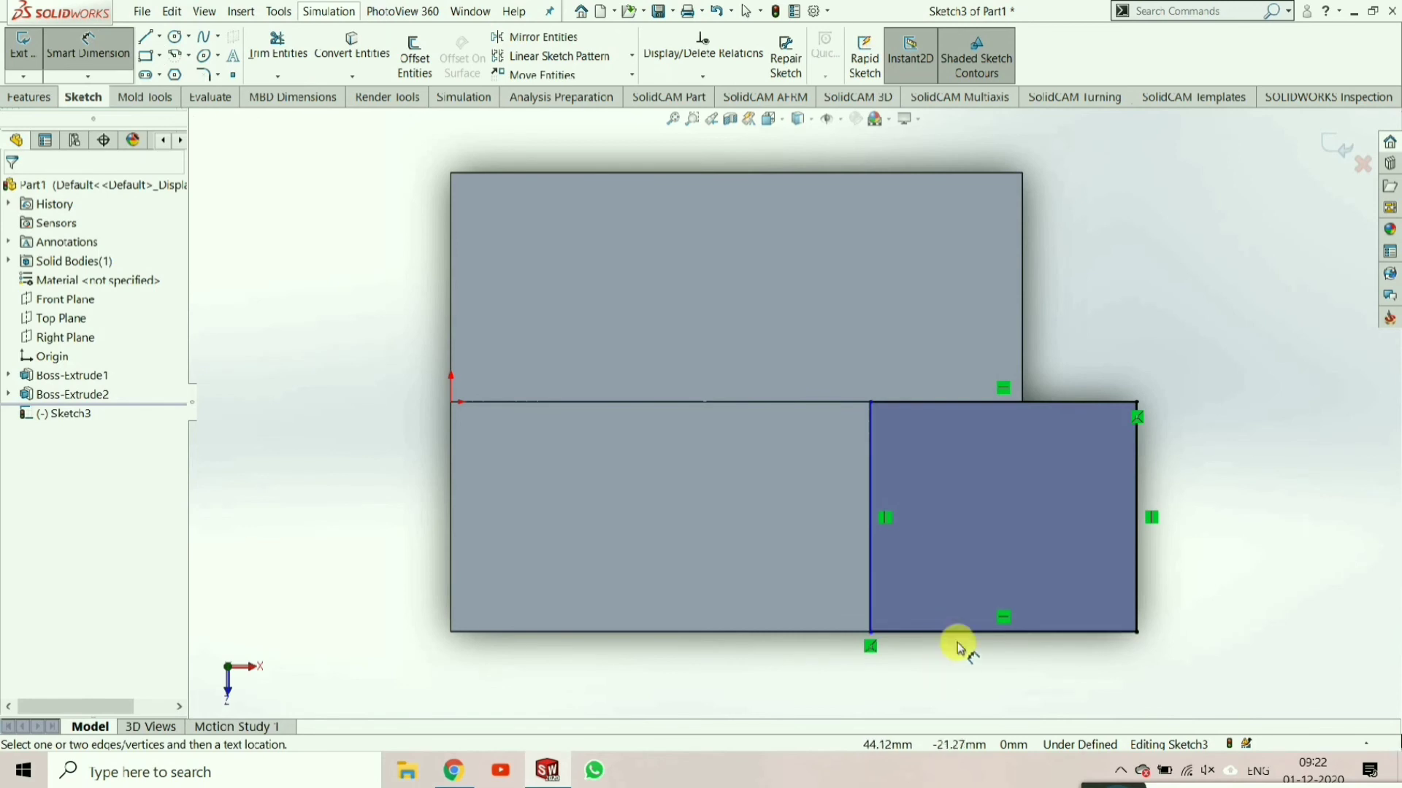
left_click(956, 633)
left_click(914, 659)
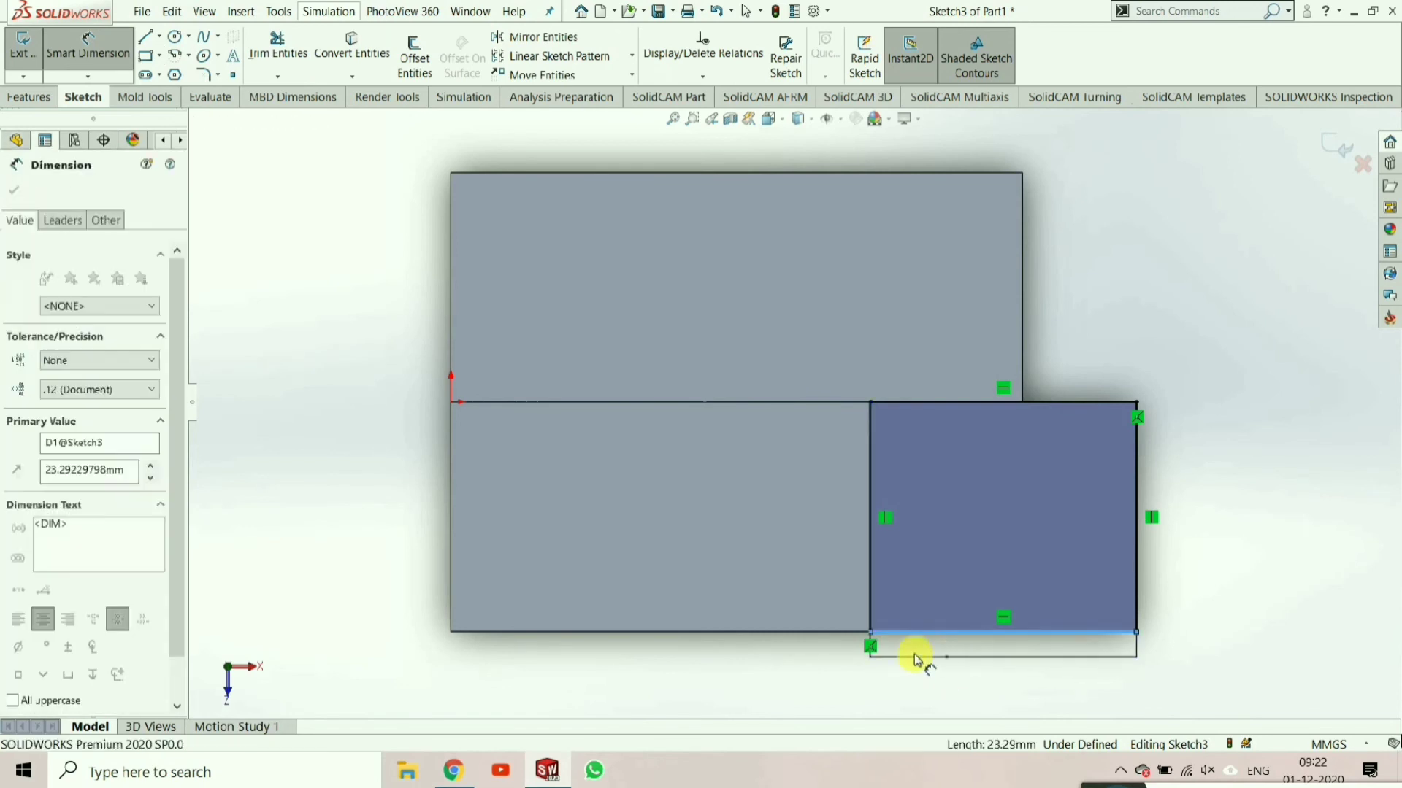
key("Return")
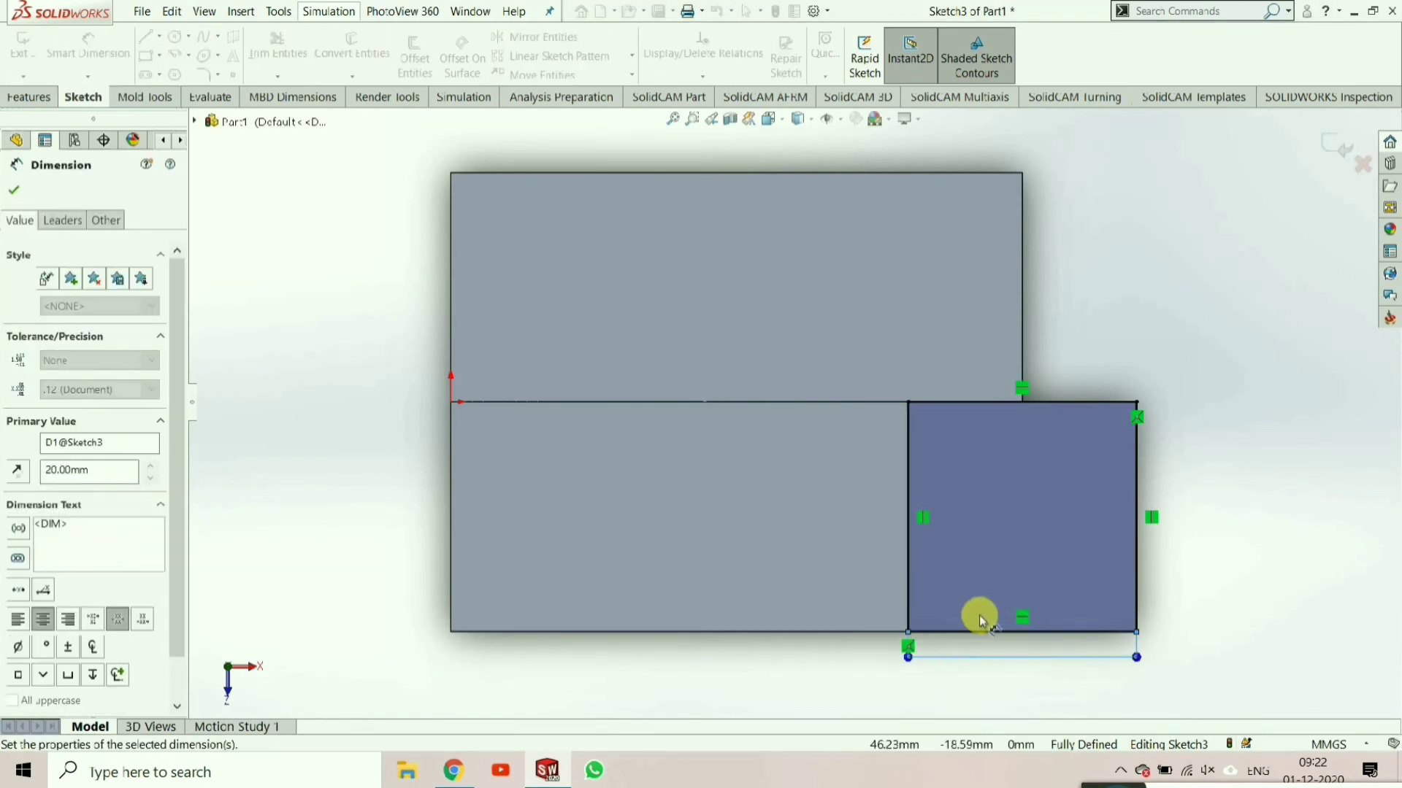
- Check the notch height in the reference drawing and start a boss extrusion of the square from a 10 mm offset above the sketch plane
key("alt+Tab")
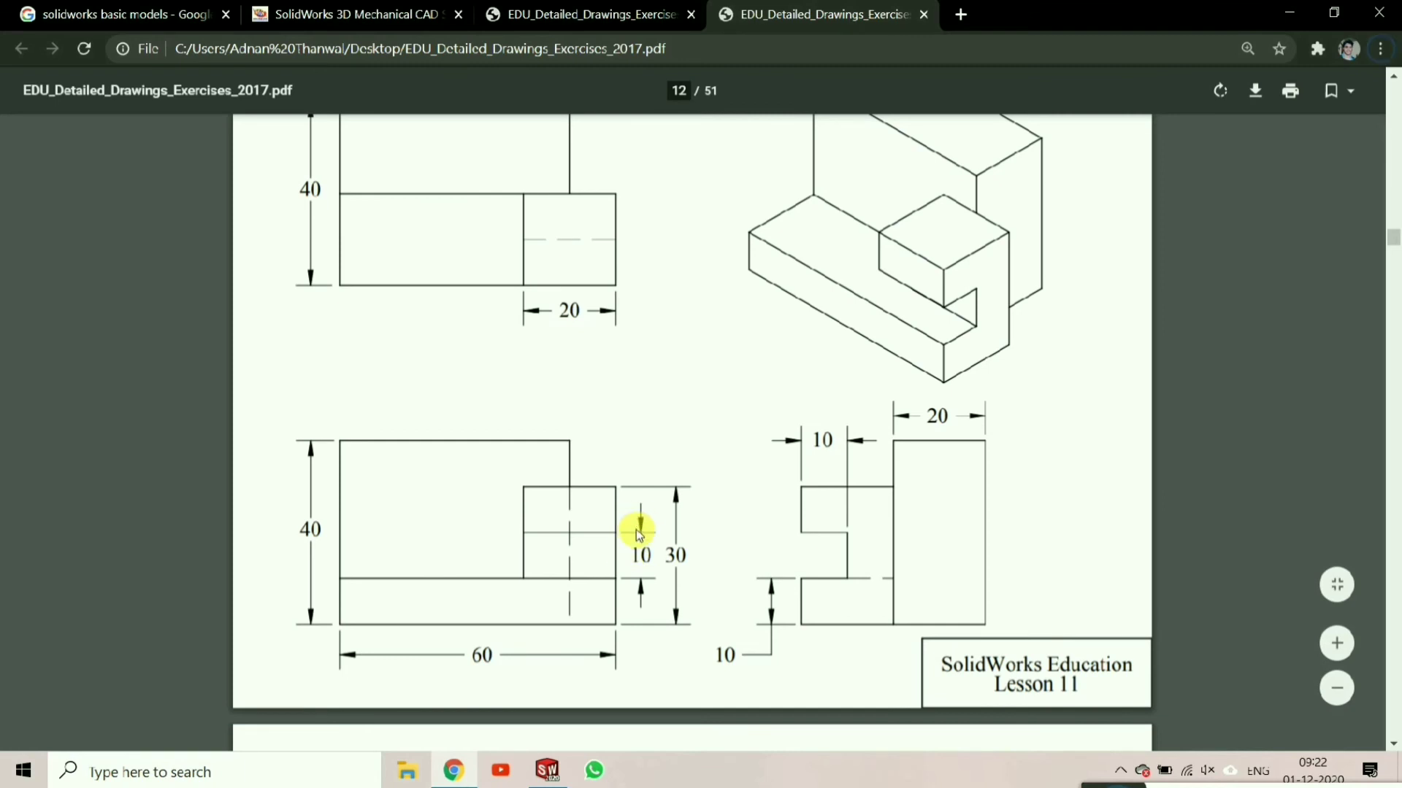
key("alt+Tab")
mouse_move(613, 542)
middle_mouse_down()
mouse_move(670, 435)
mouse_move(655, 482)
middle_mouse_up()
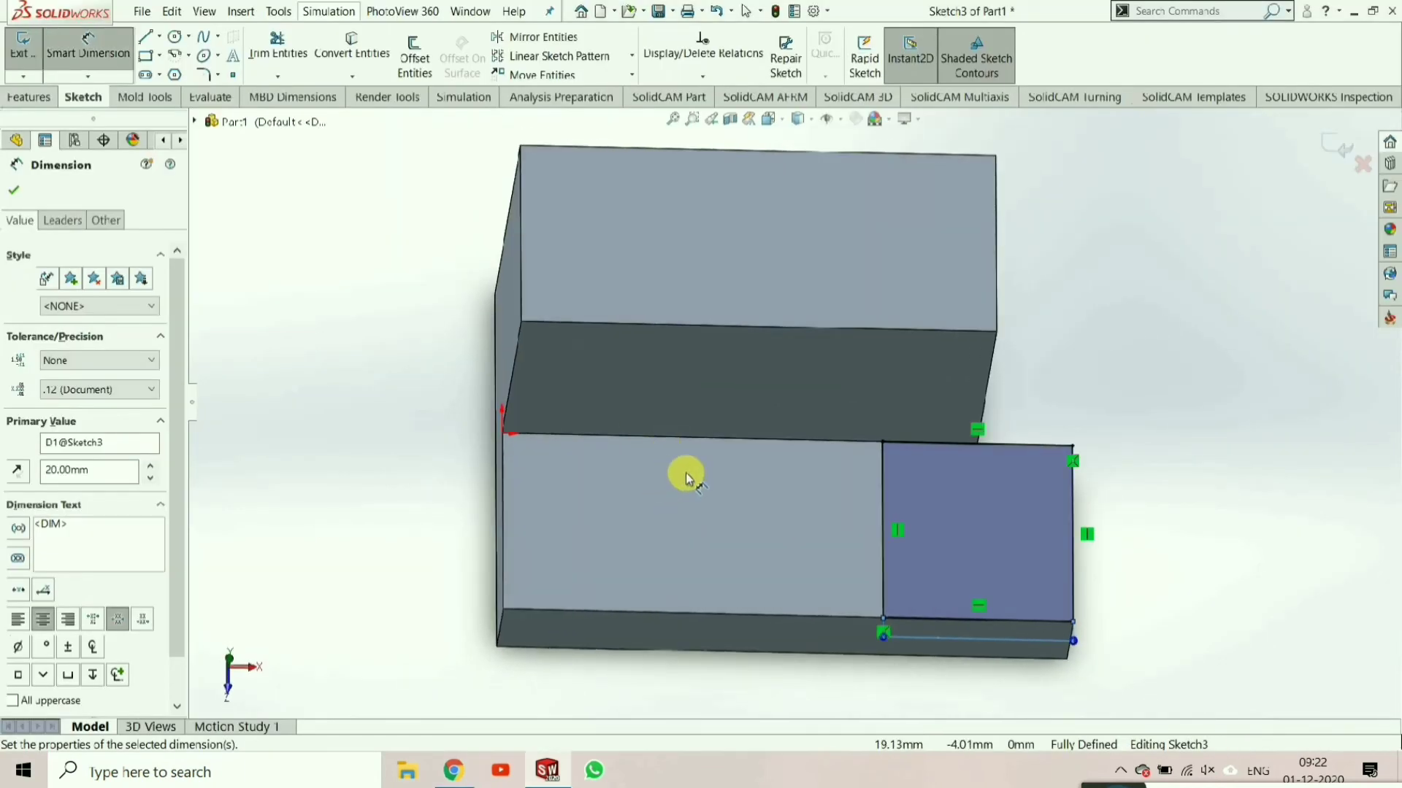
left_click(13, 190)
left_click(29, 97)
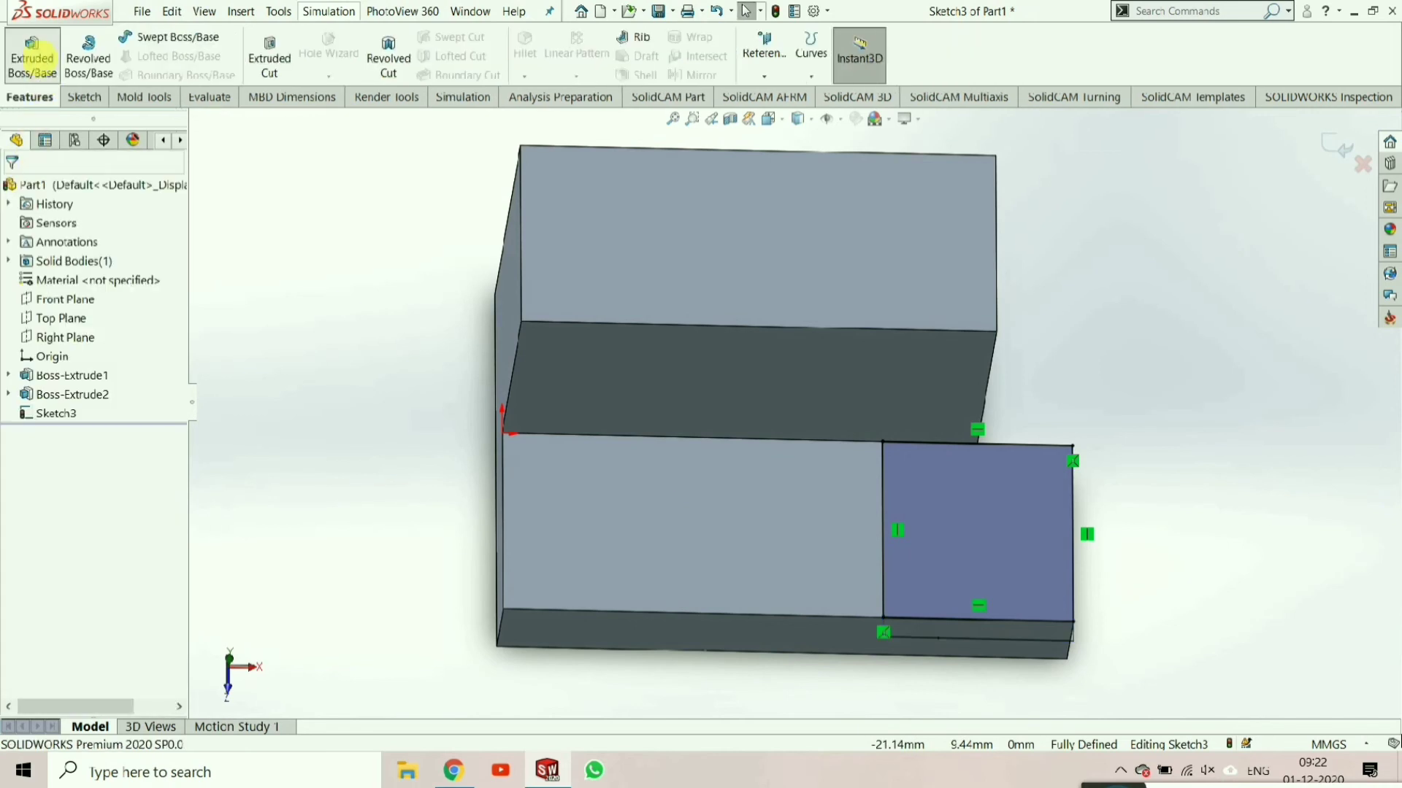
left_click(33, 55)
middle_click_drag(557, 386, 526, 284)
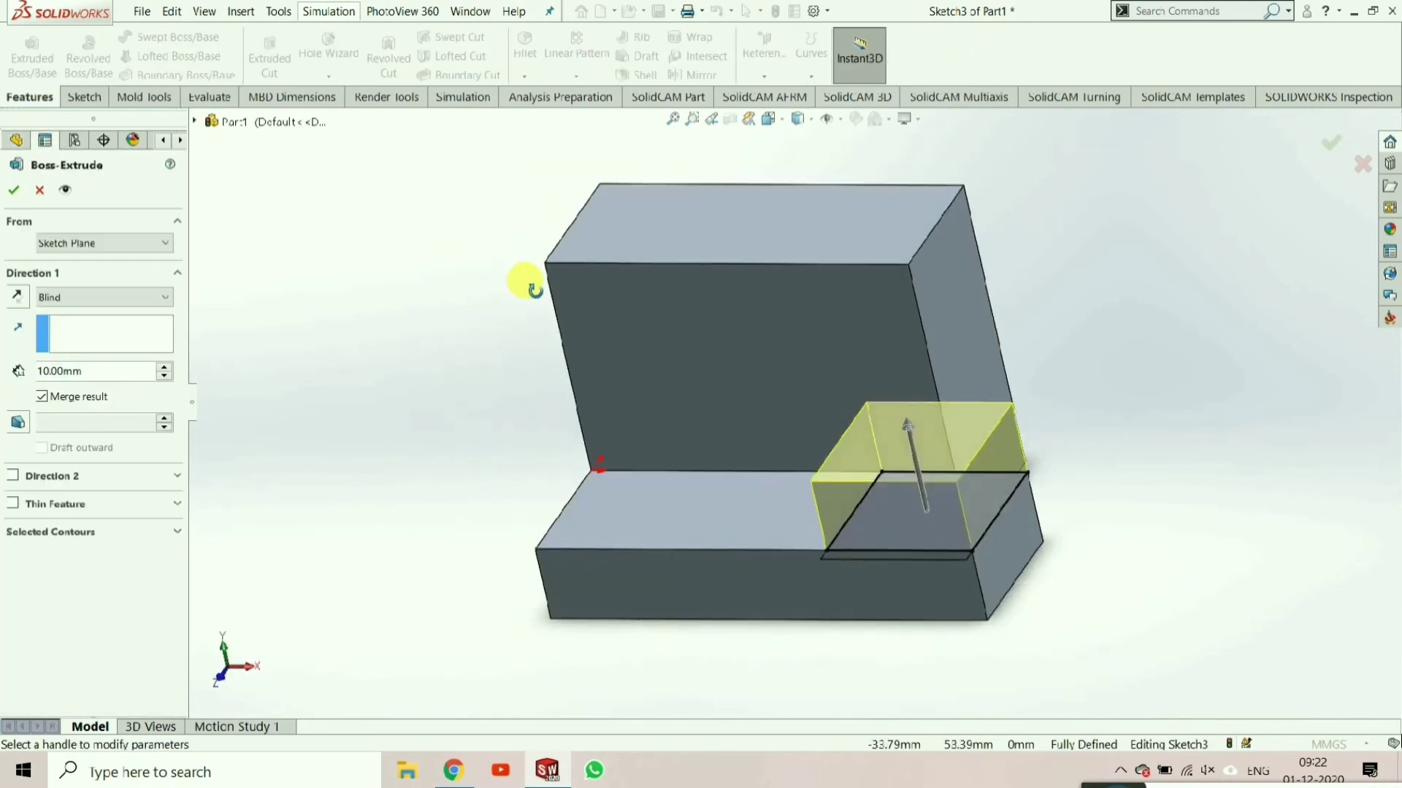
key("ctrl+7")
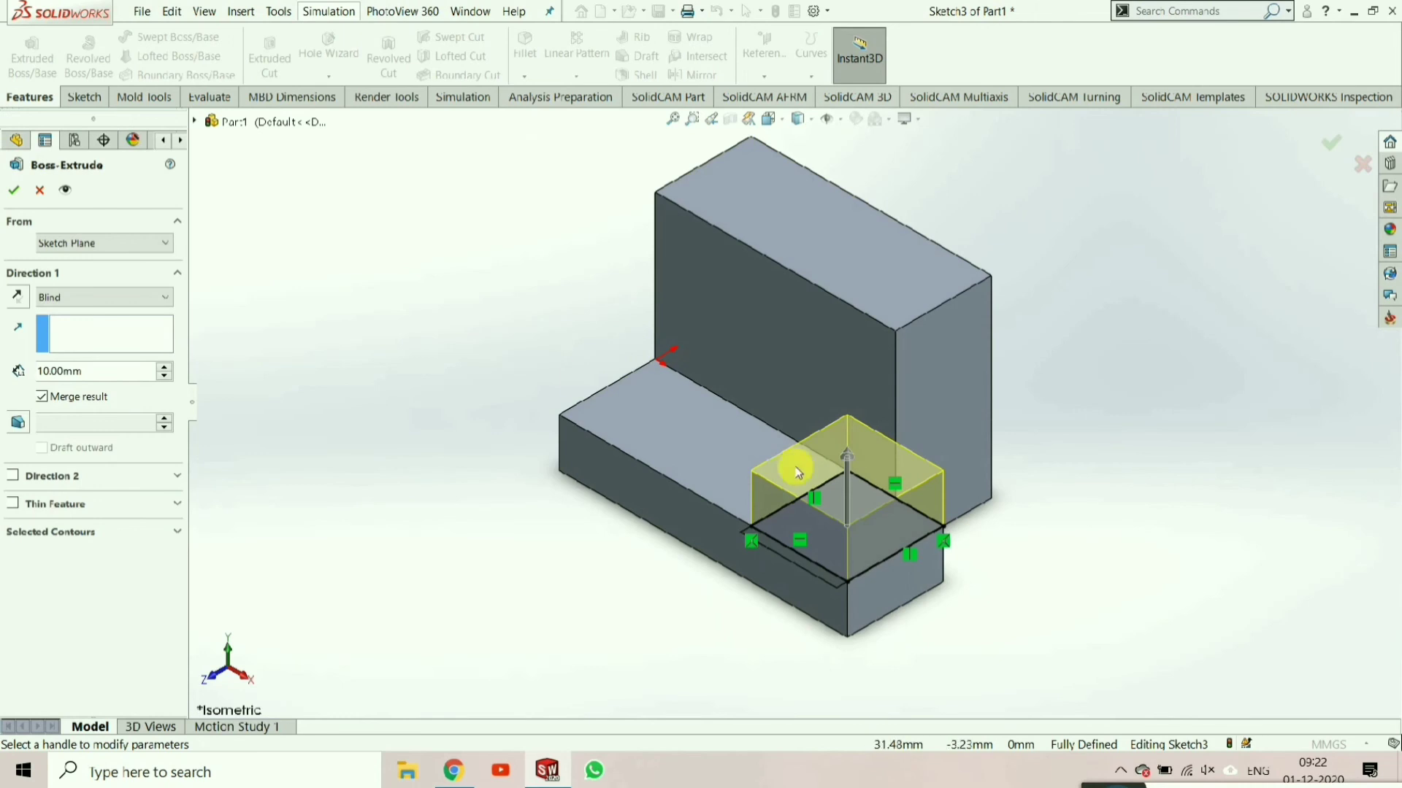
scroll(964, 584, "down", 3)
left_click(77, 244)
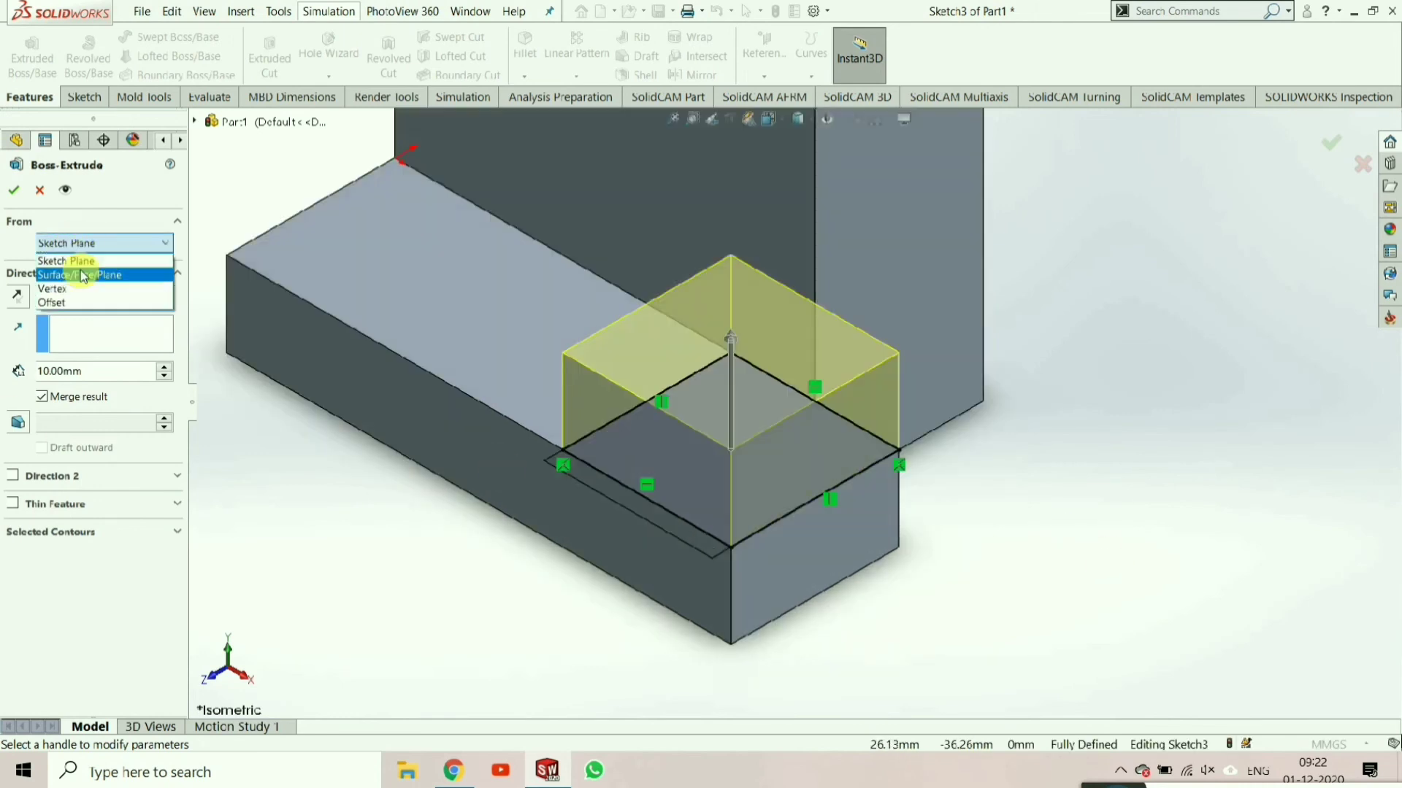
left_click(80, 300)
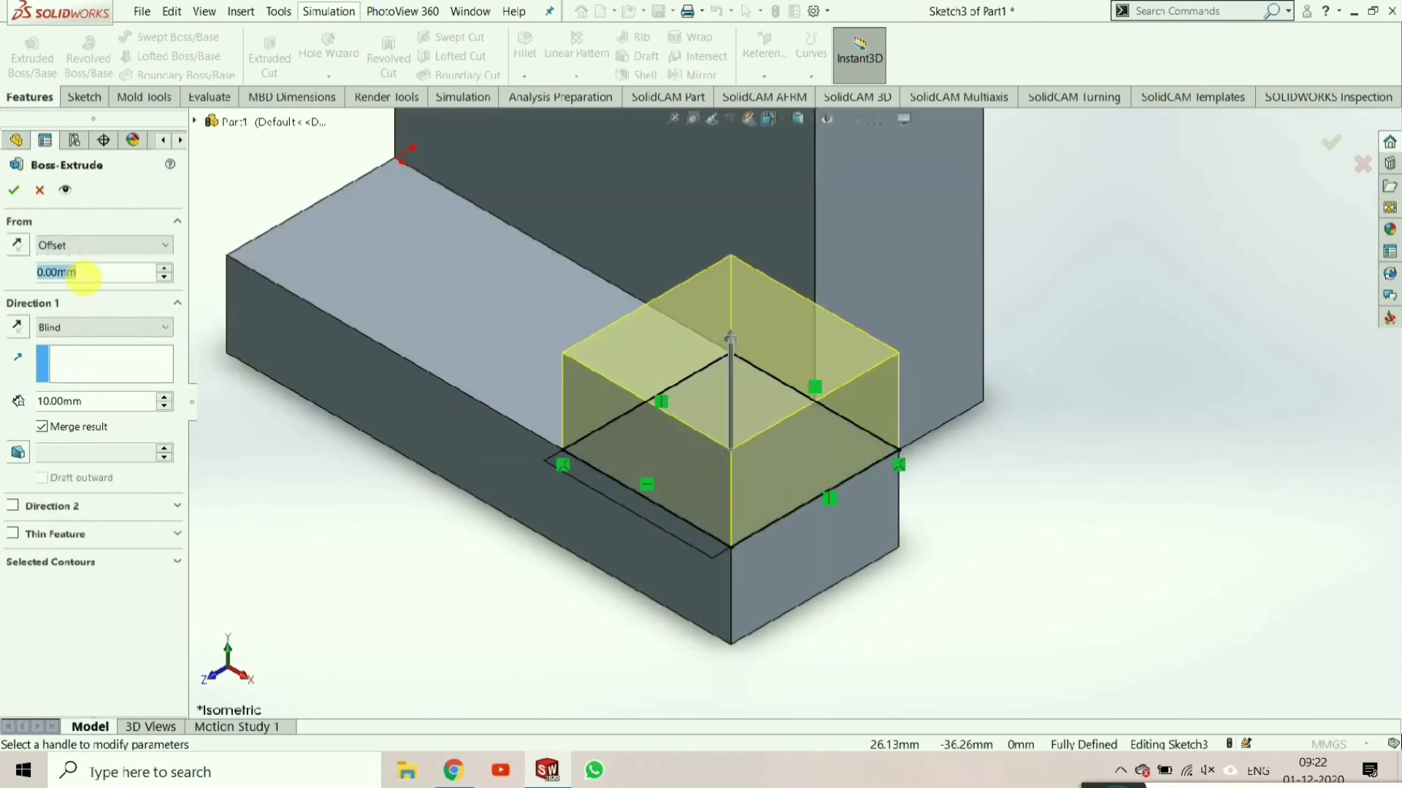
type("10")
key("Return")
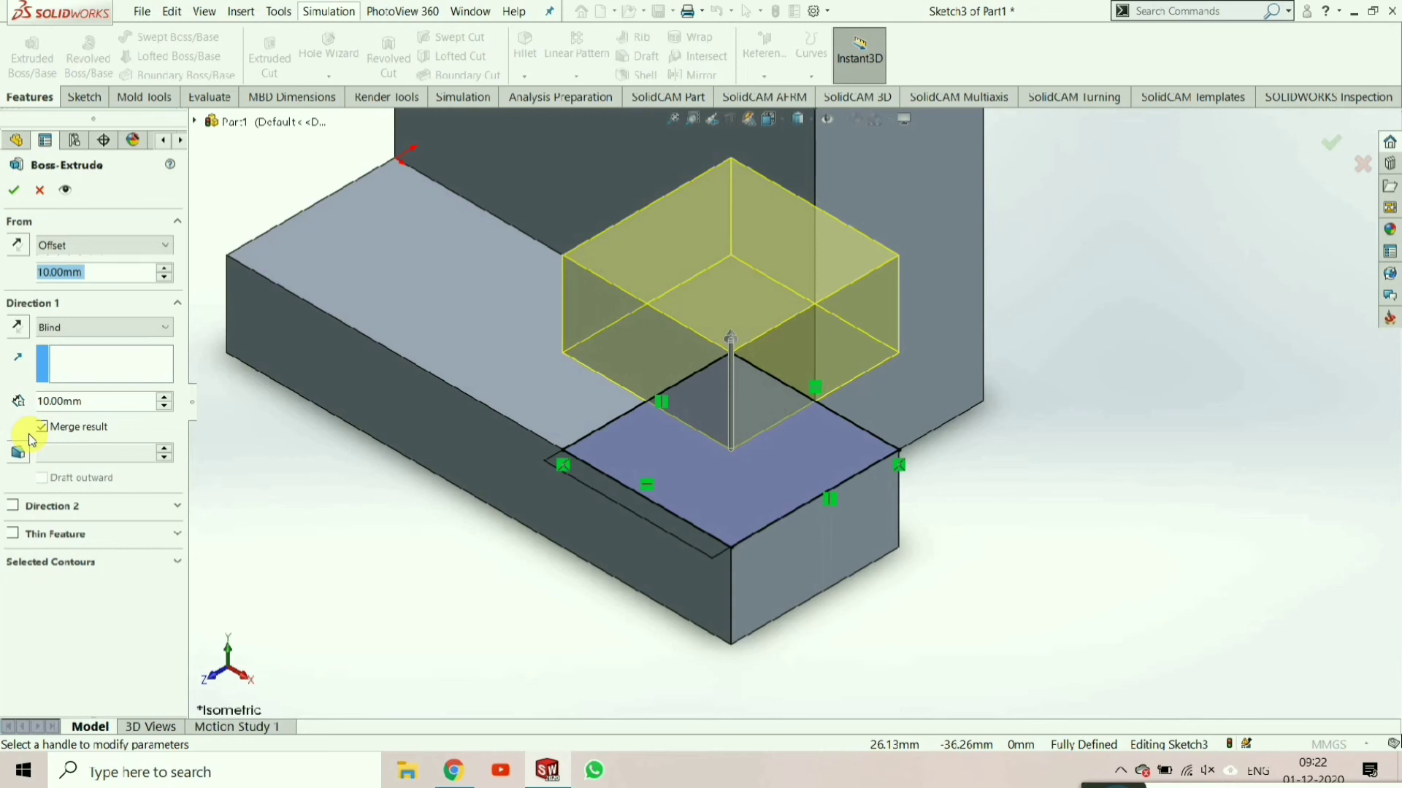
- Set the offset boss's blind depth to 10 mm and complete the extrusion with its result merged
left_click_drag(82, 400, 57, 401)
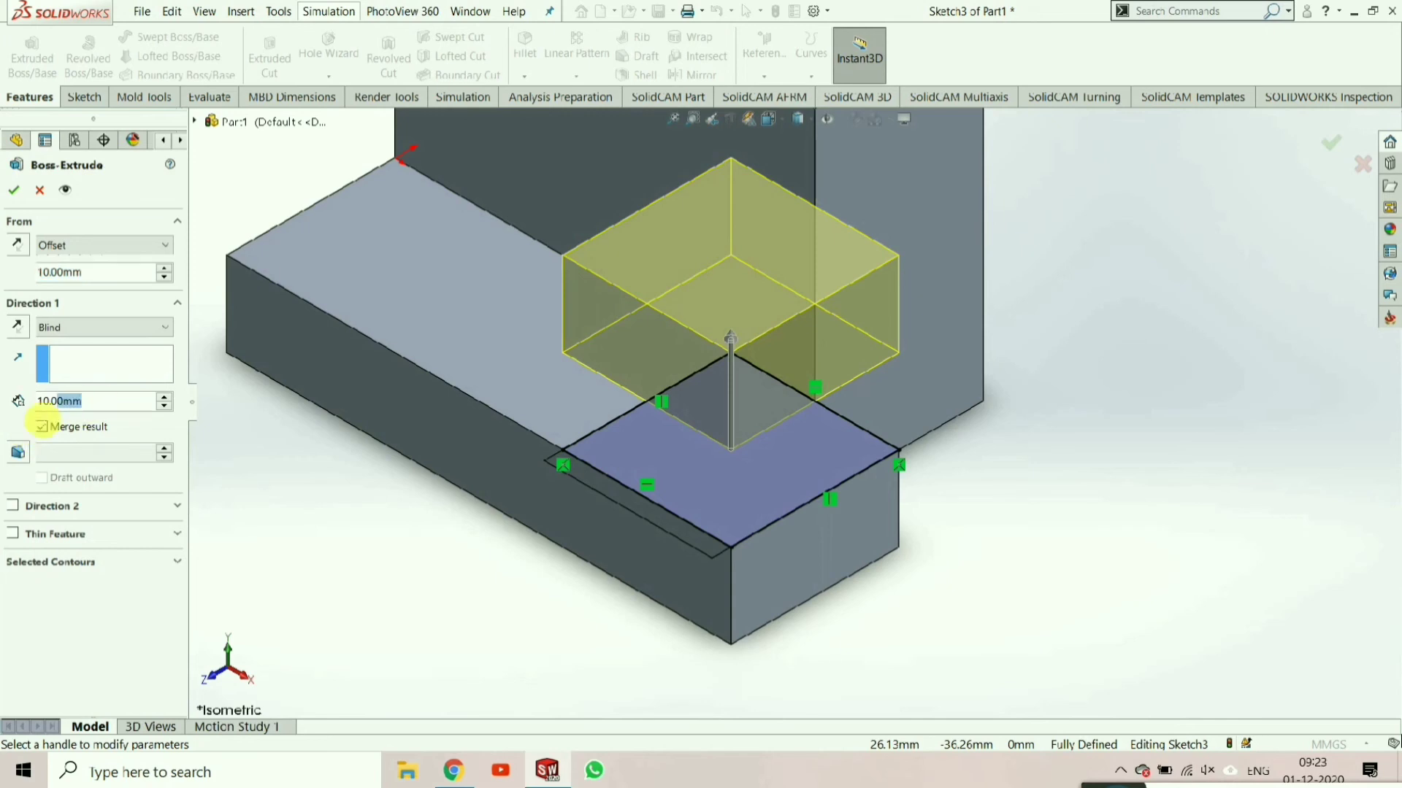
type("10")
key("Return")
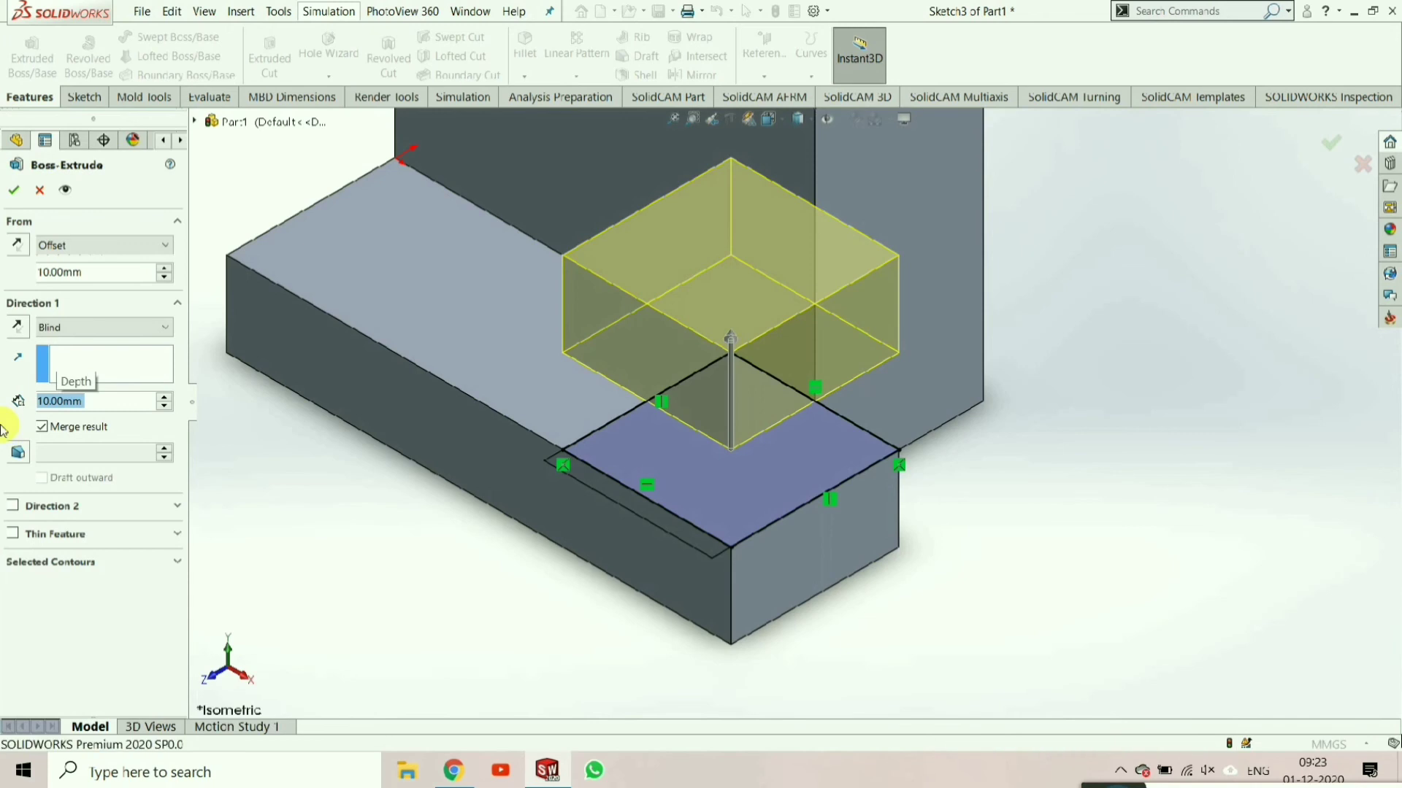
mouse_move(886, 601)
middle_mouse_down()
mouse_move(945, 250)
mouse_move(982, 485)
mouse_move(1126, 559)
mouse_move(1039, 620)
mouse_move(885, 469)
mouse_move(905, 613)
mouse_move(1080, 533)
middle_mouse_up()
- Sketch a corner rectangle about 27 x 10 mm on the front step's upper face, along its rear edge at the projecting end
left_click(824, 415)
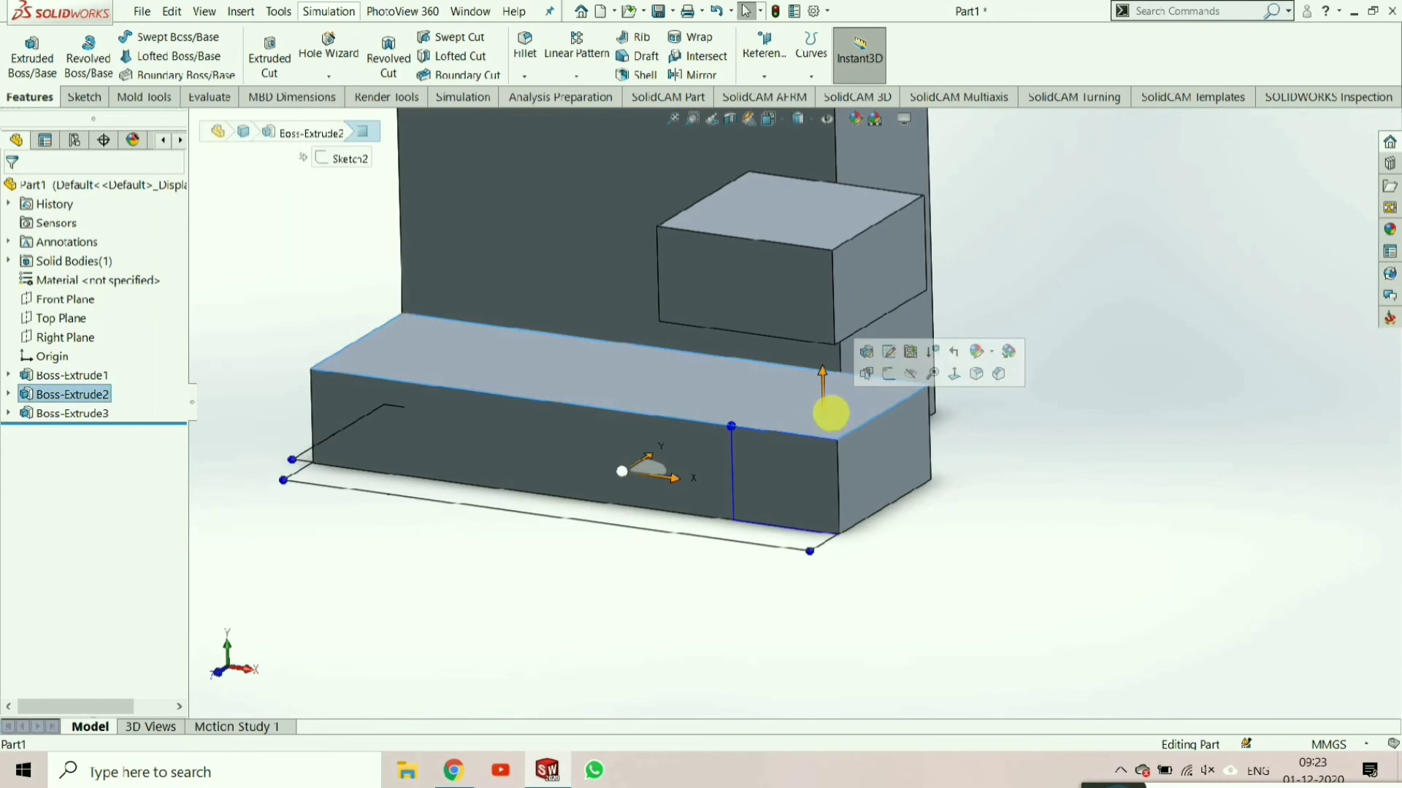
left_click(886, 378)
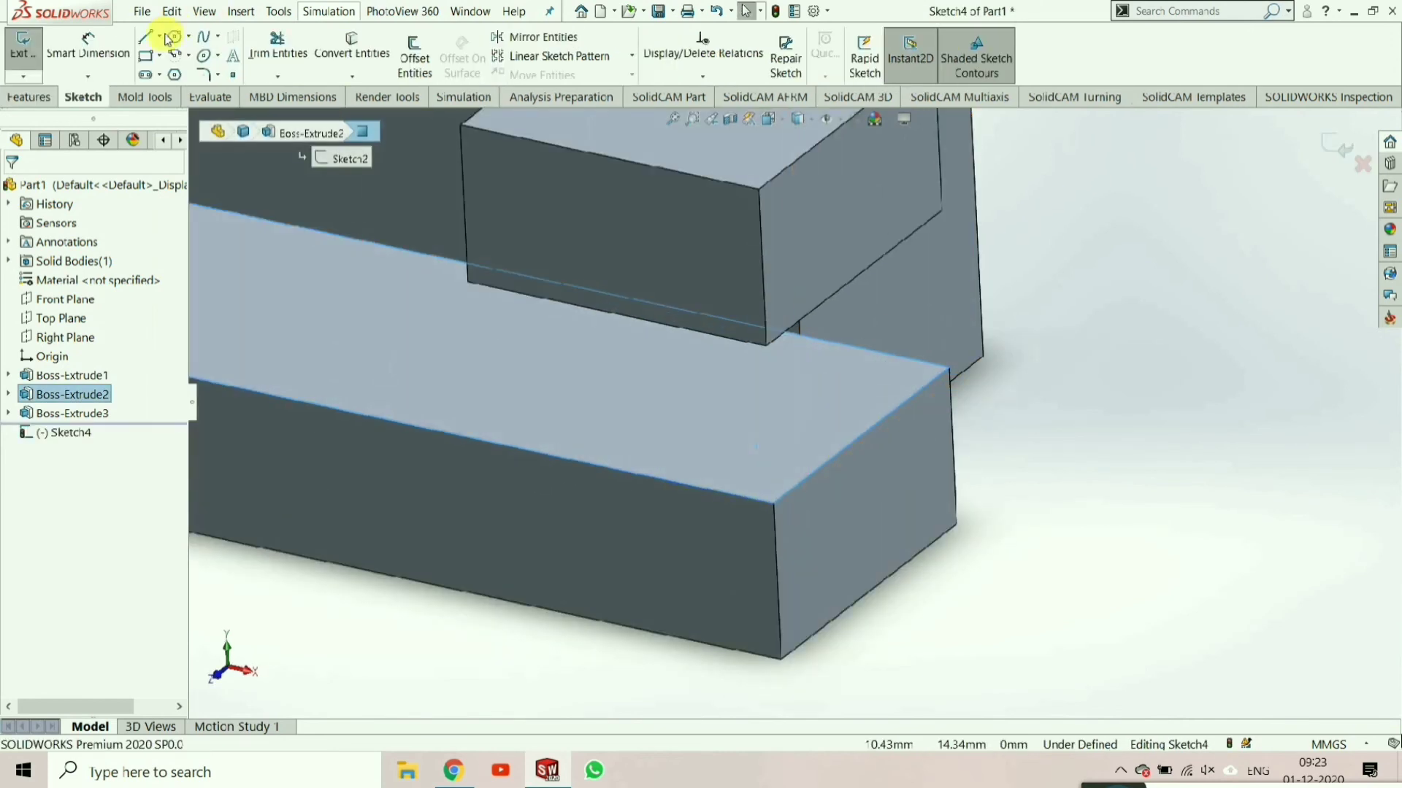
left_click(145, 57)
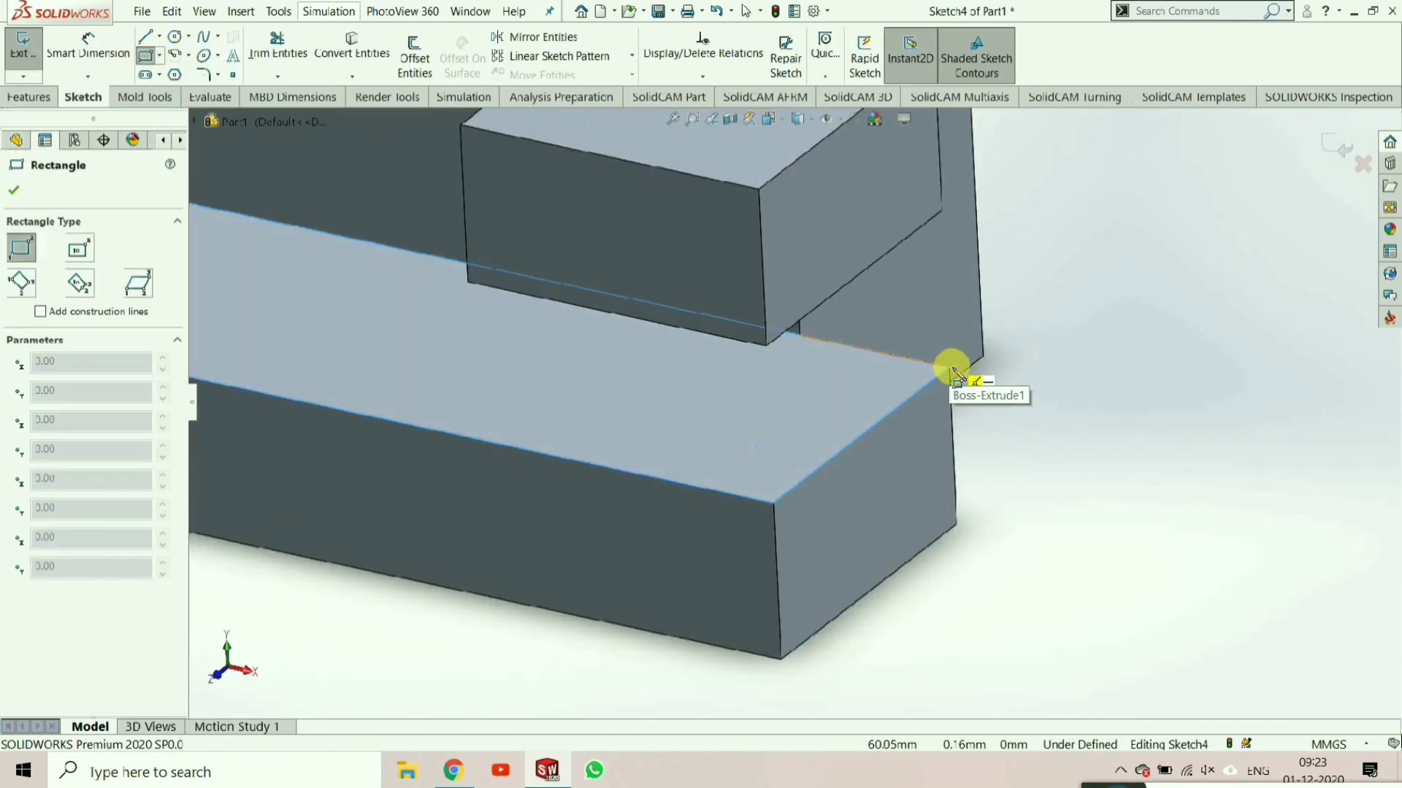
left_click(949, 367)
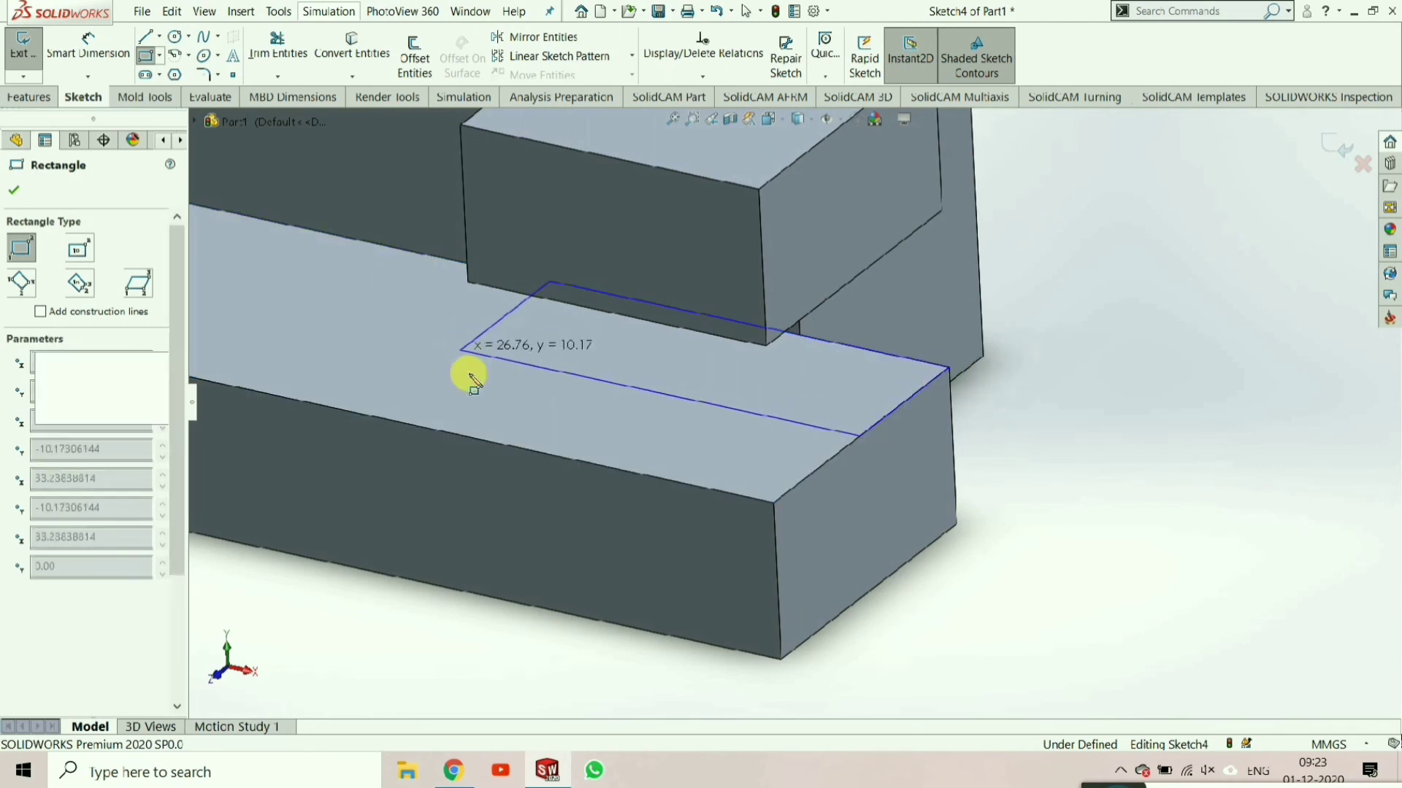
left_click(460, 349)
- Dimension the new rectangle to 20 mm along the step and 10 mm across it
right_click_drag(460, 349, 454, 209)
left_click(509, 359)
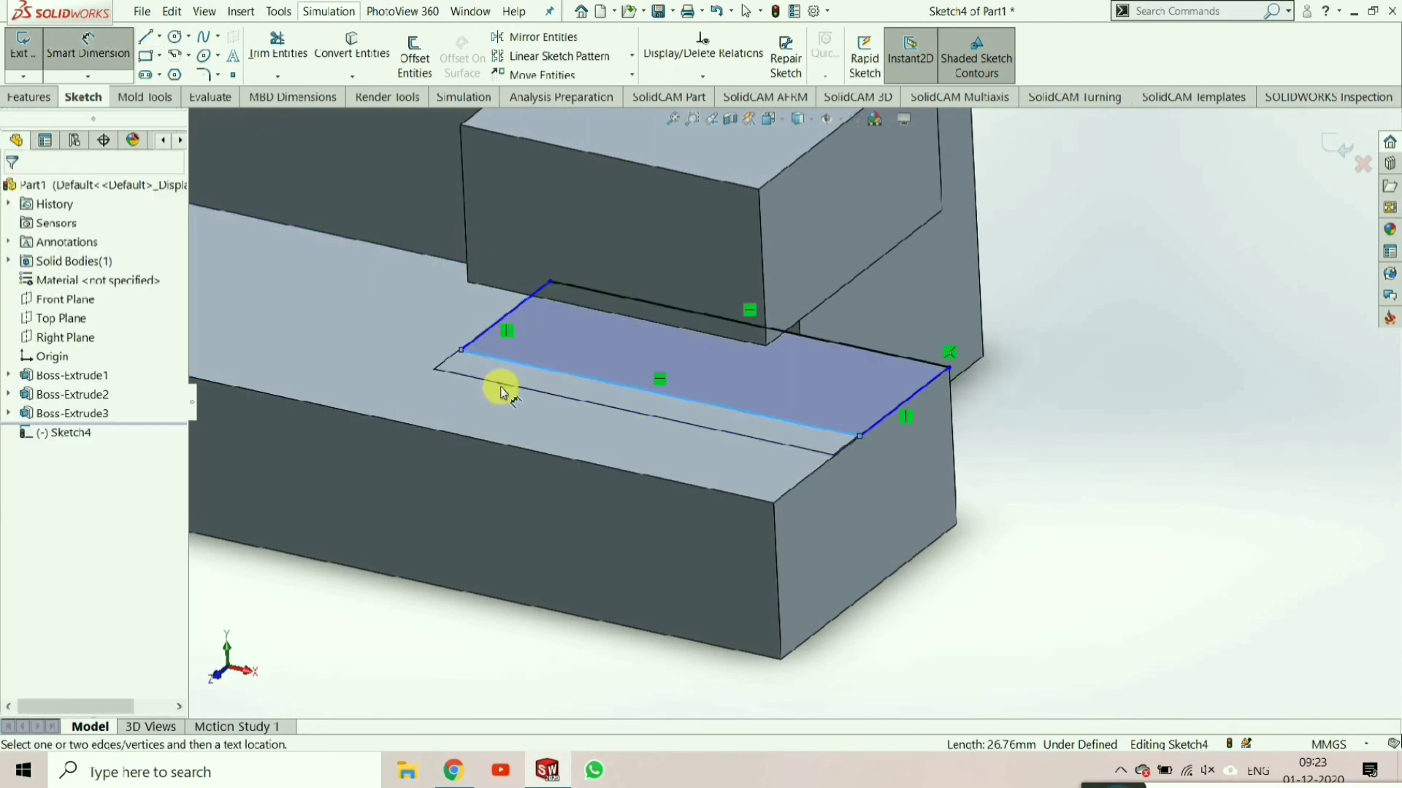
left_click(537, 362)
key("Return")
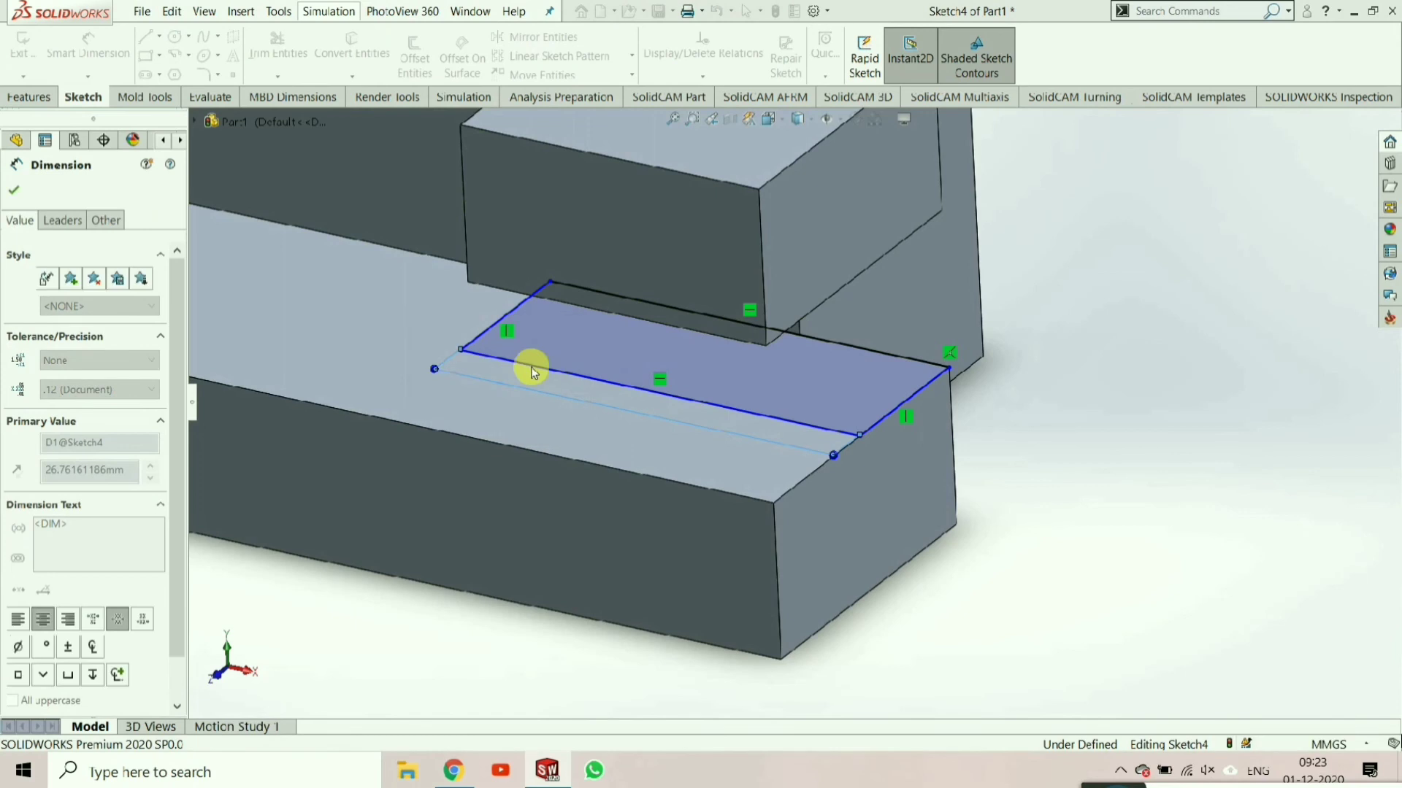
left_click(515, 305)
left_click(464, 319)
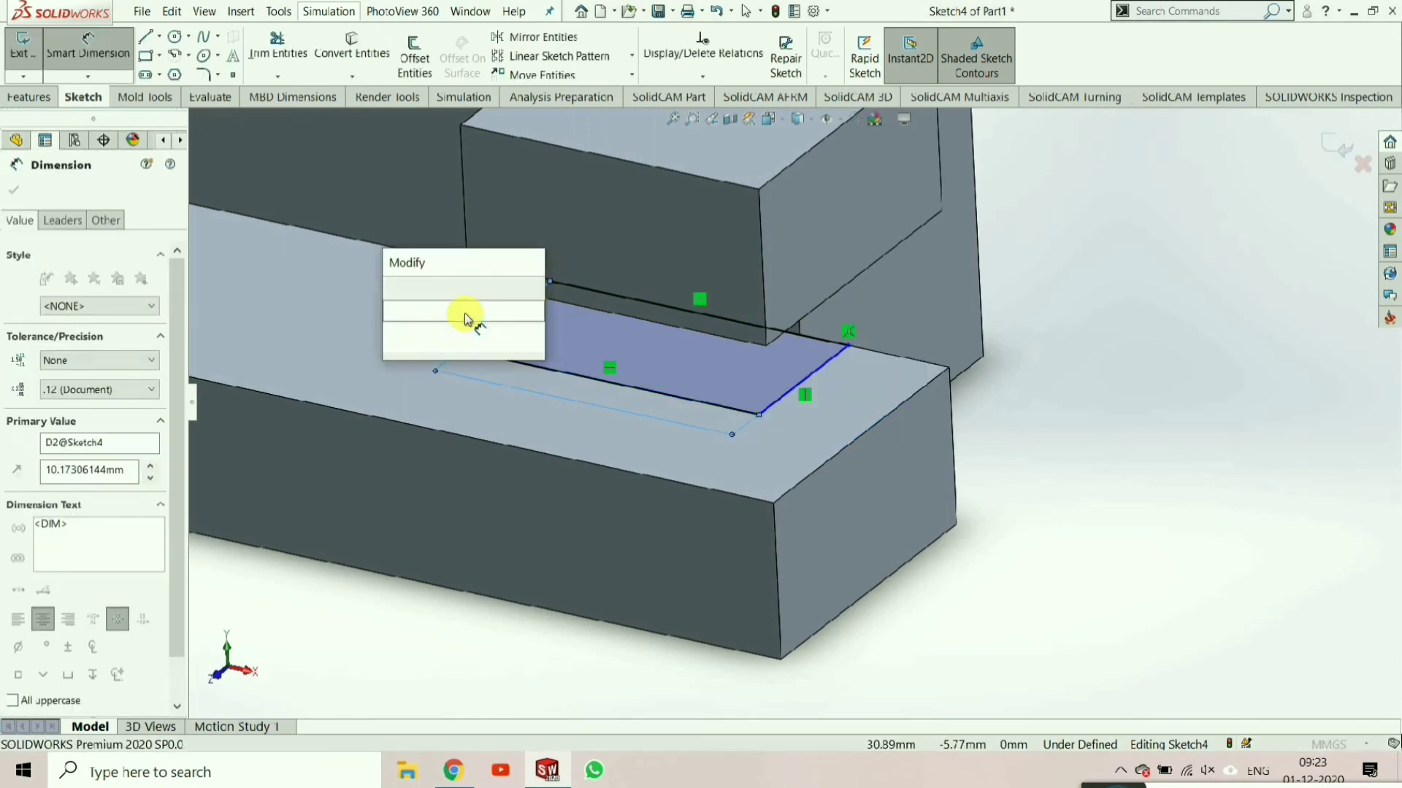
type("10")
key("Return")
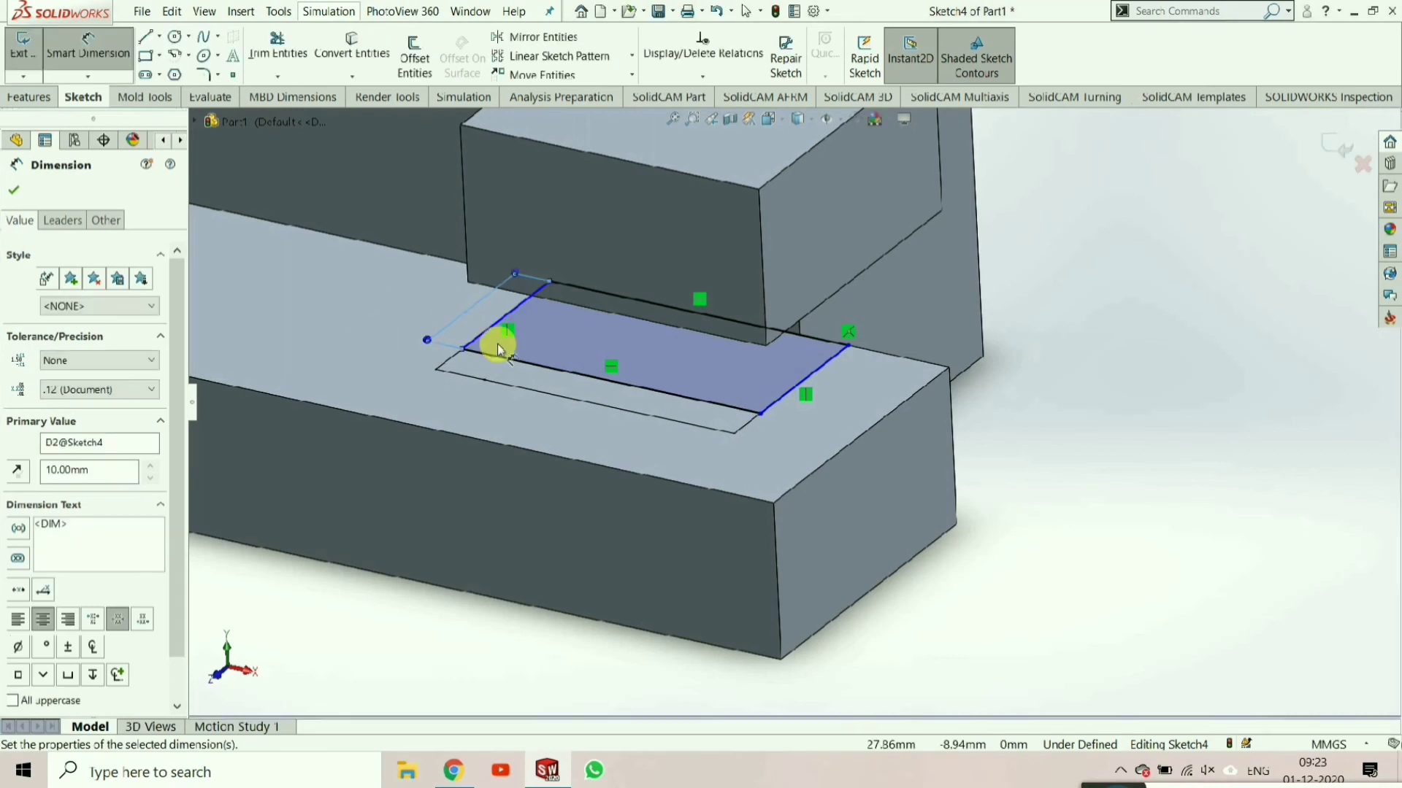
right_click(1053, 234)
left_click(1095, 344)
- Make the rectangle's short outer side collinear with the front step's end edge
scroll(1058, 375, "down", 3)
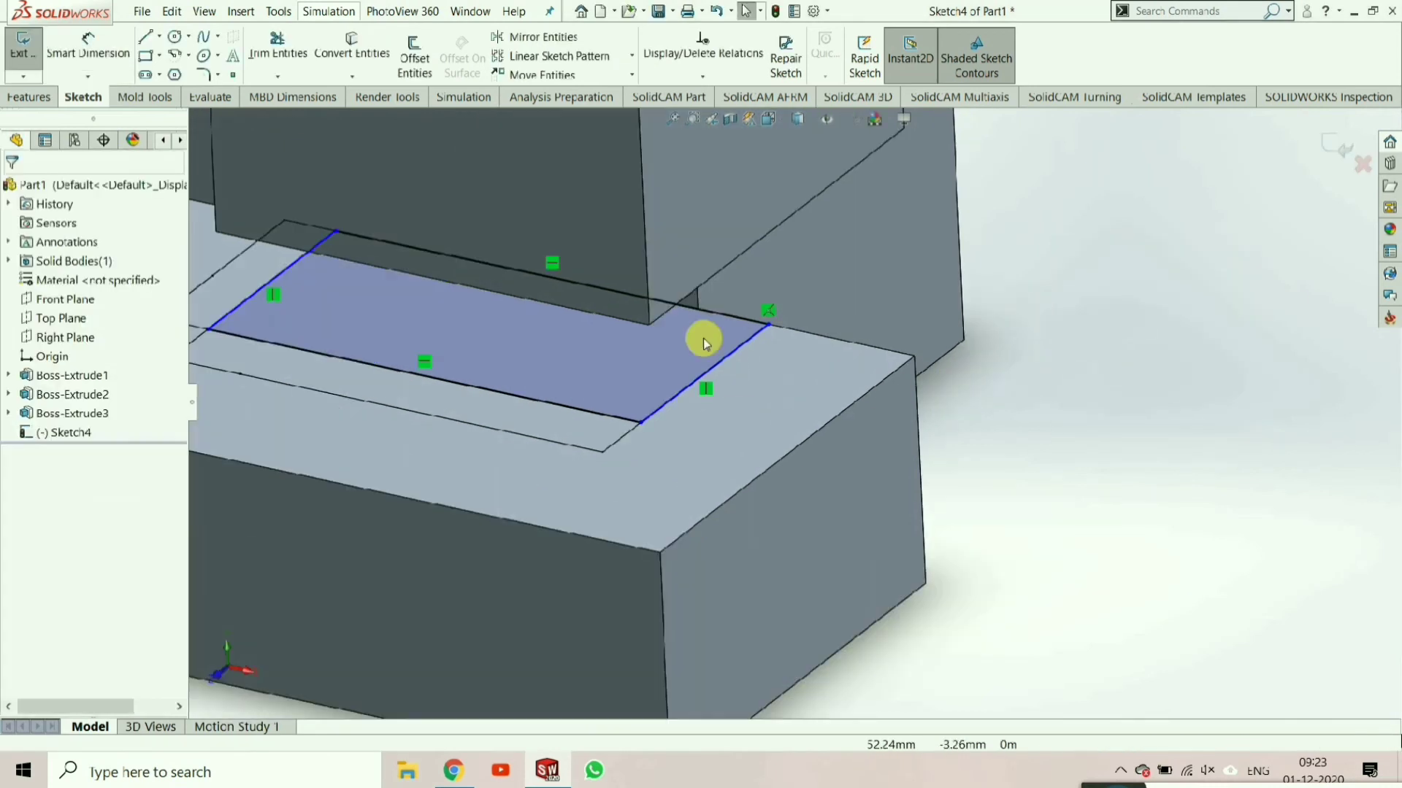
left_click(724, 362)
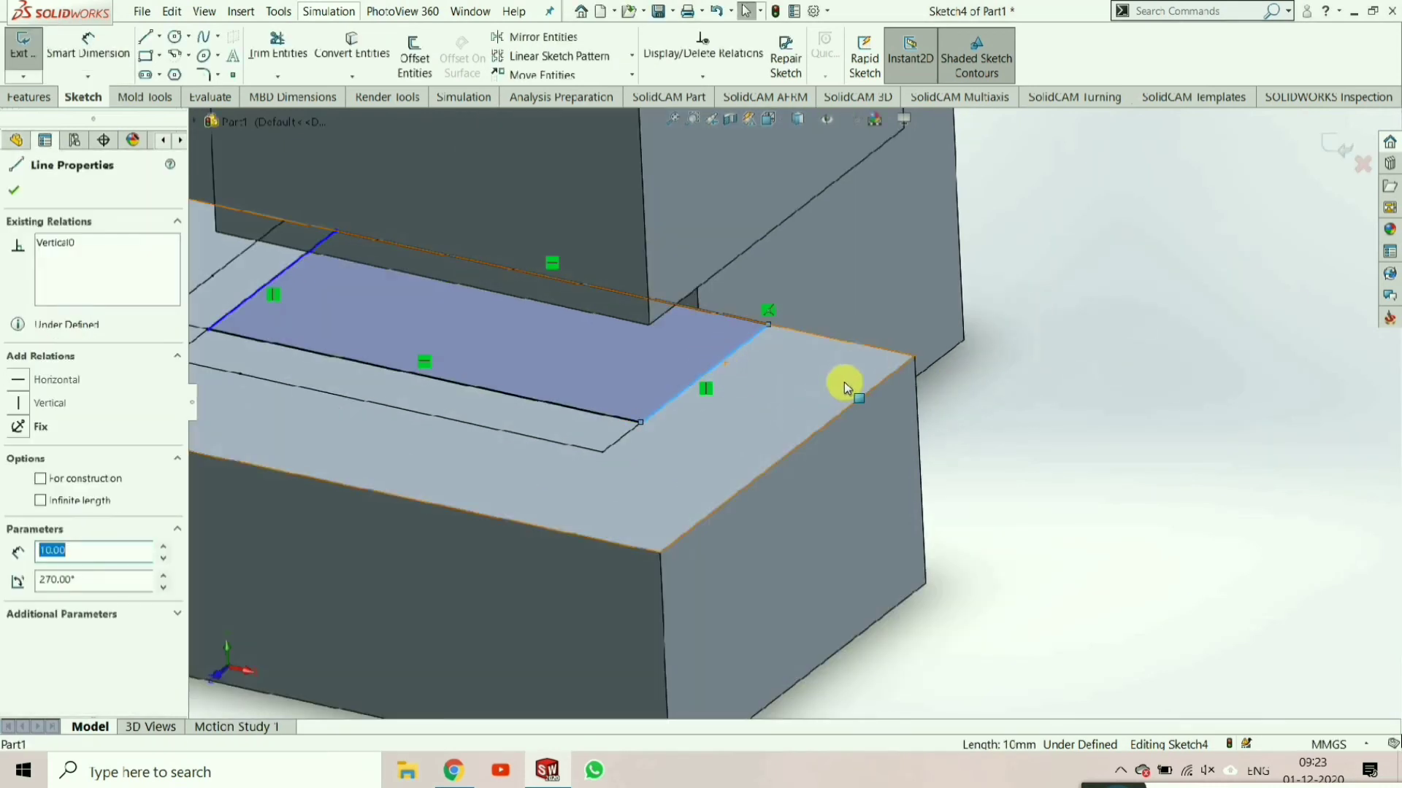
left_click(844, 382, "ctrl")
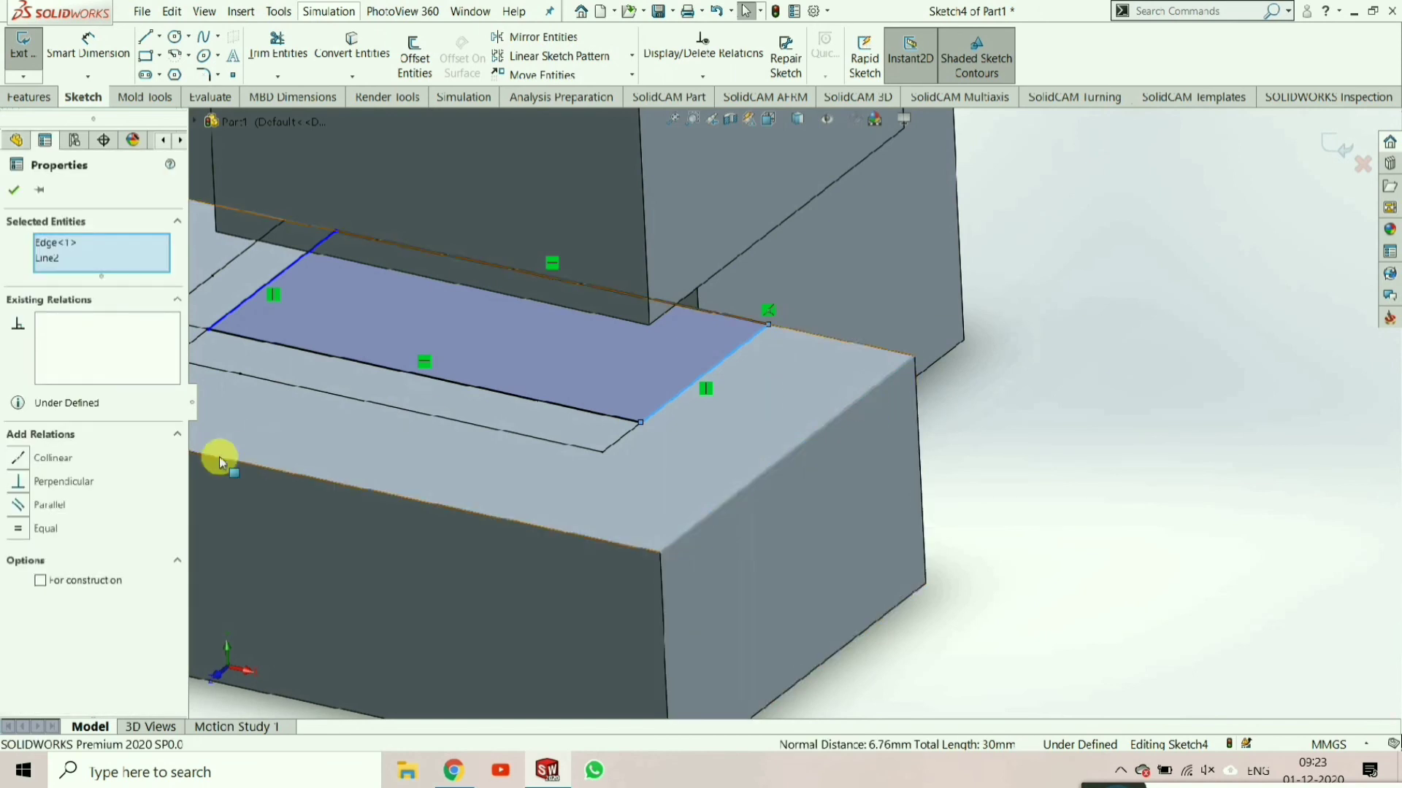
left_click(48, 462)
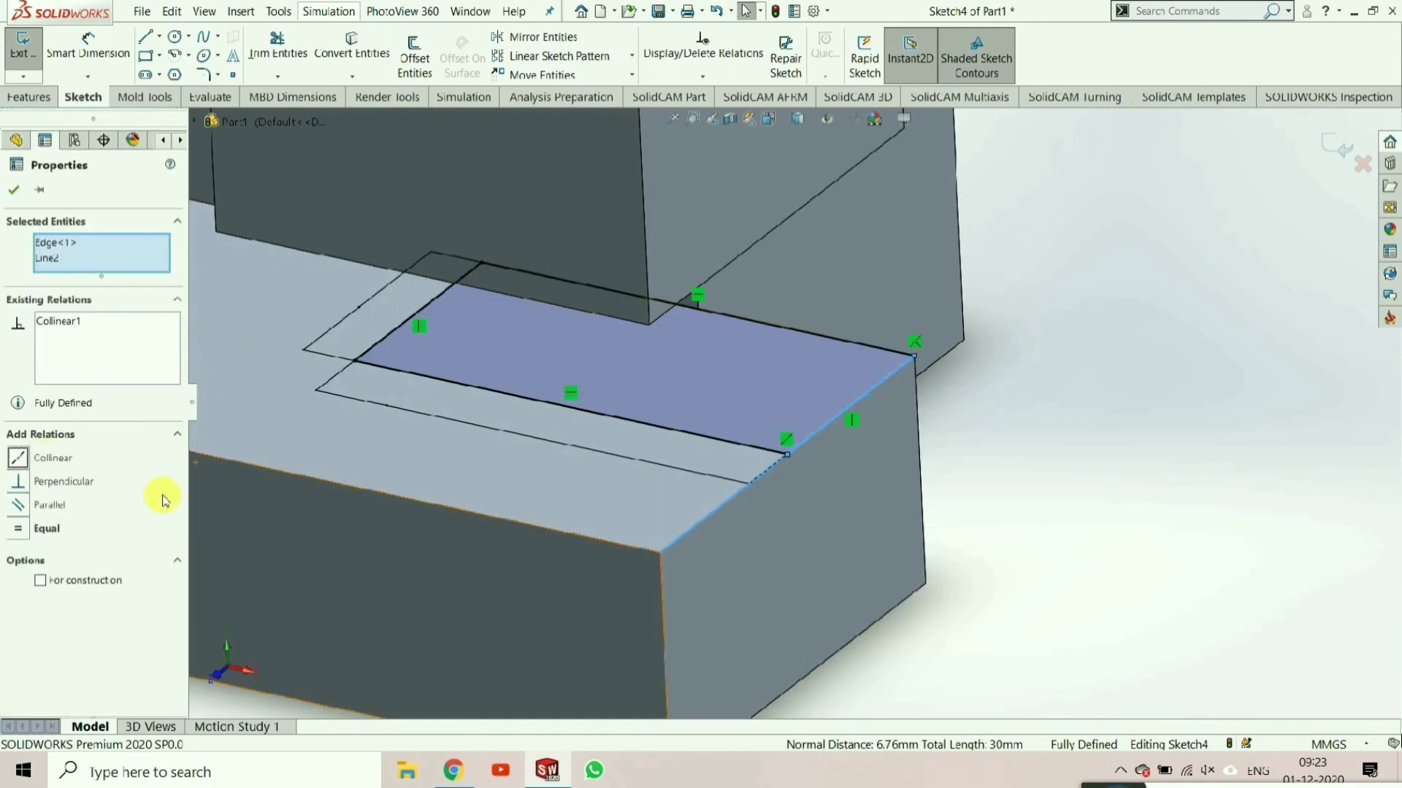
left_click(14, 190)
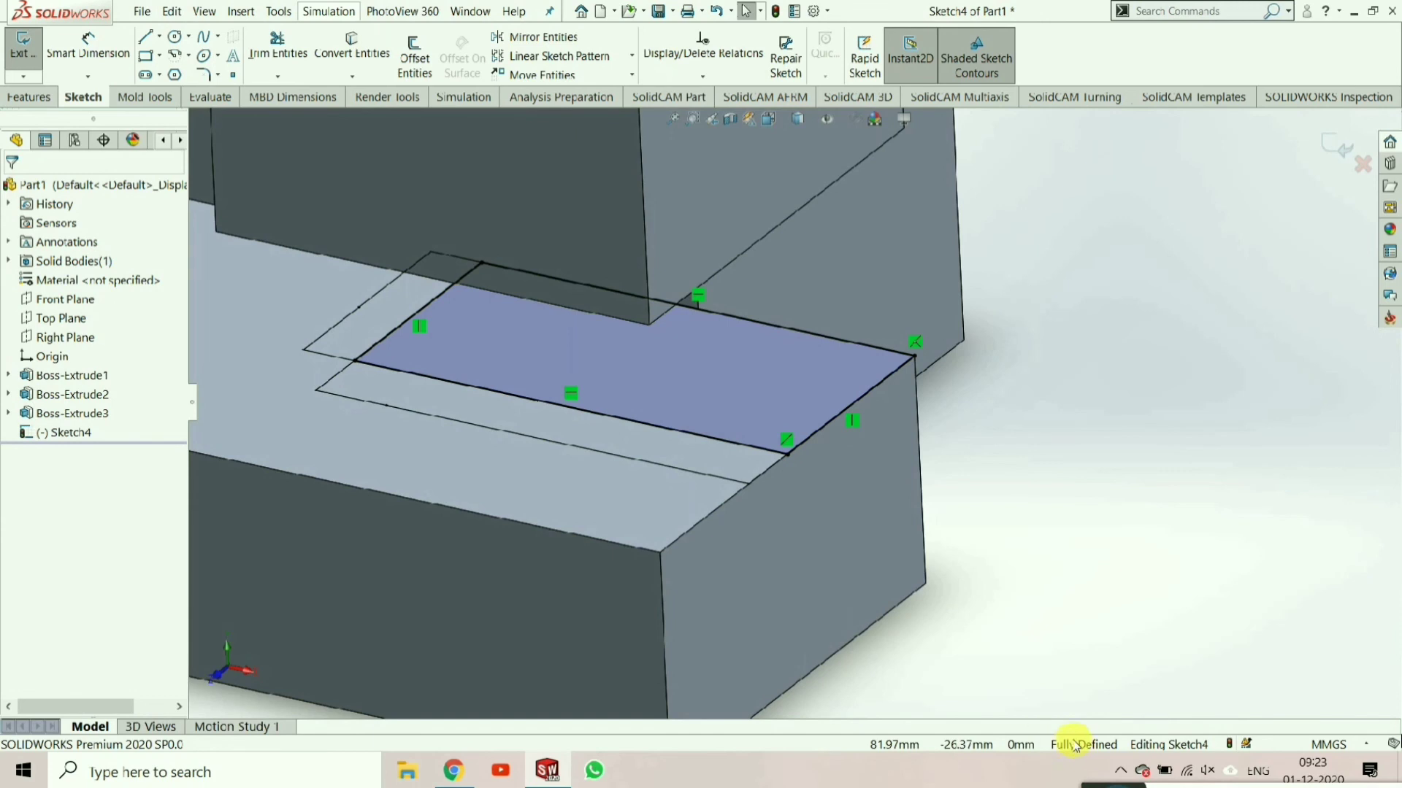
- Extrude the 20 x 10 mm rectangle as a merged boss Up To Next, joining the step to the raised block
scroll(679, 296, "up", 3)
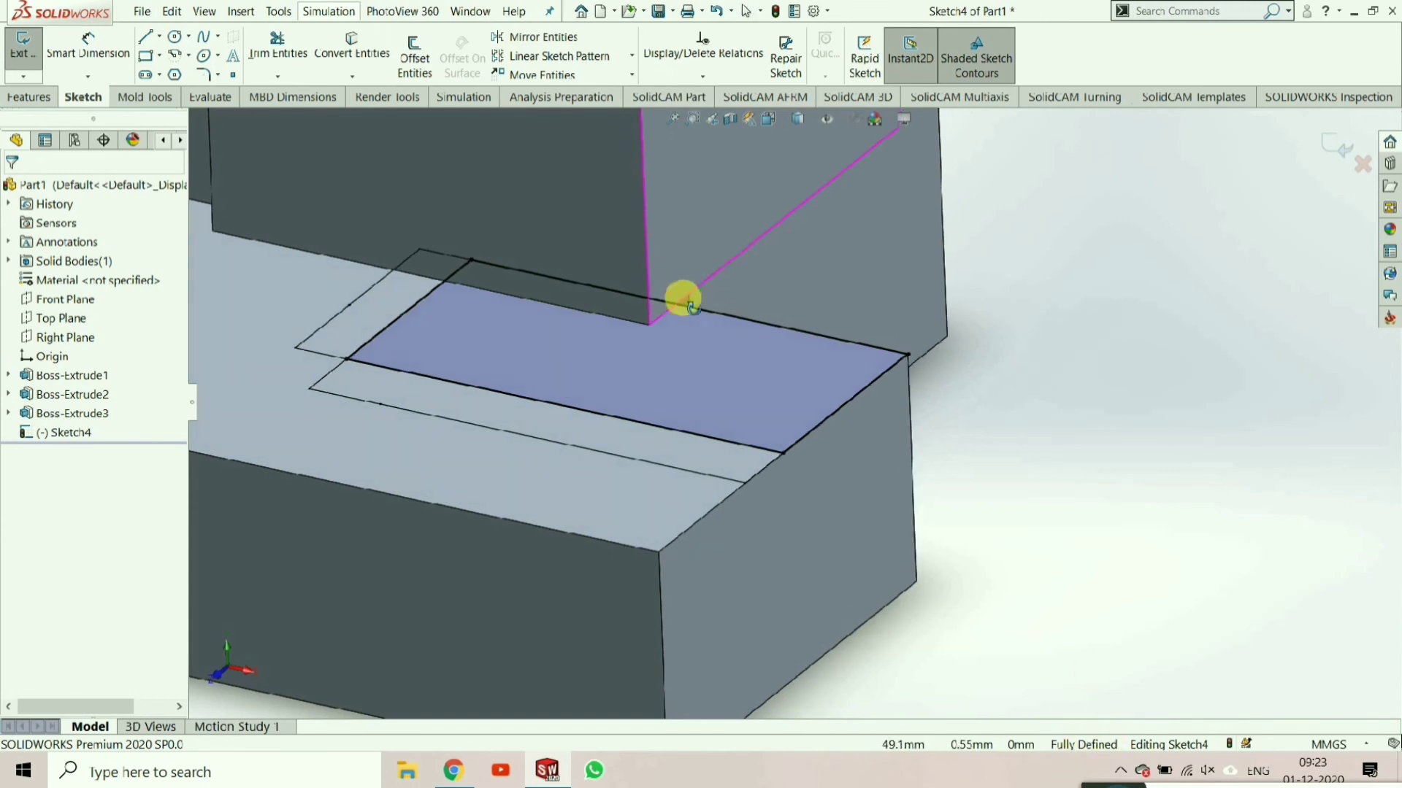
left_click(29, 97)
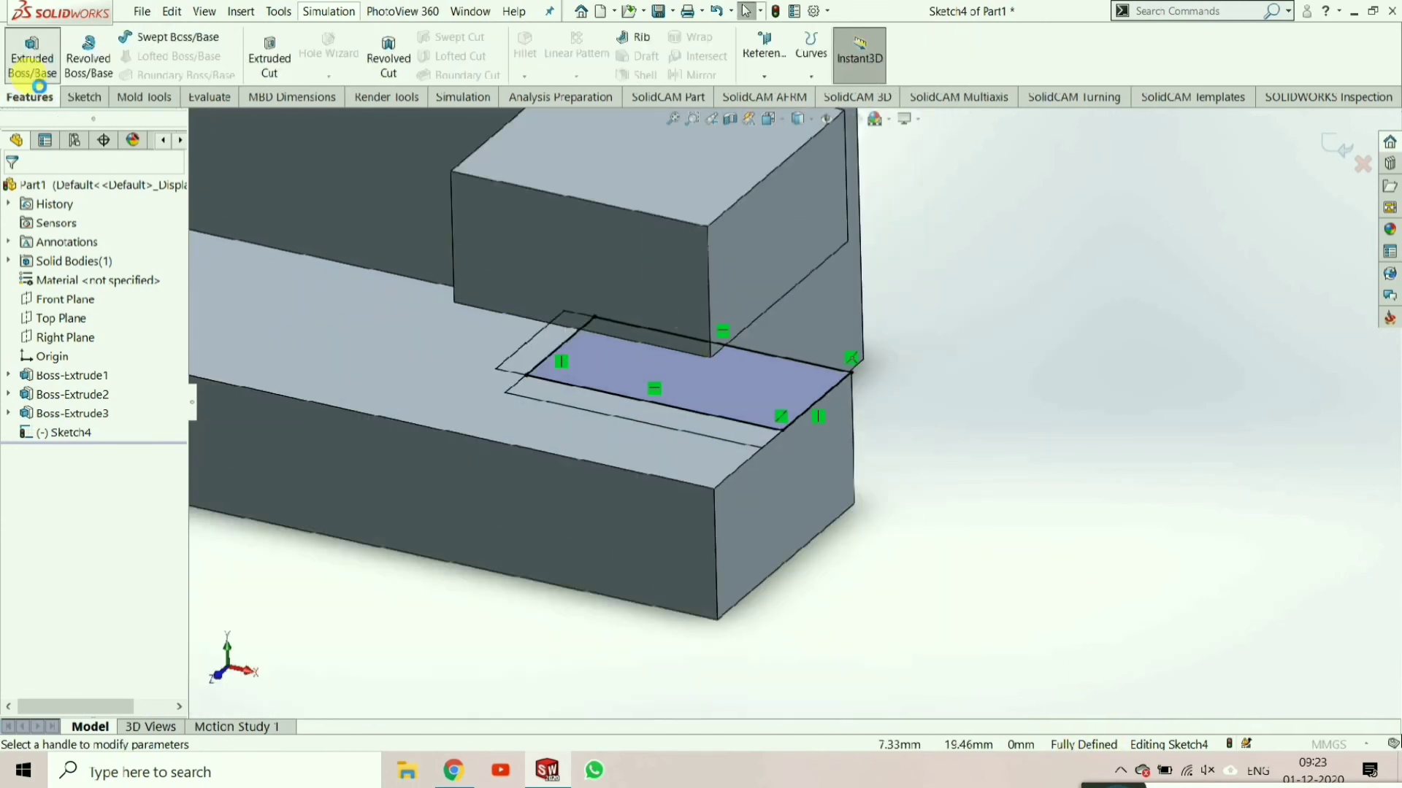
left_click(32, 66)
left_click(76, 298)
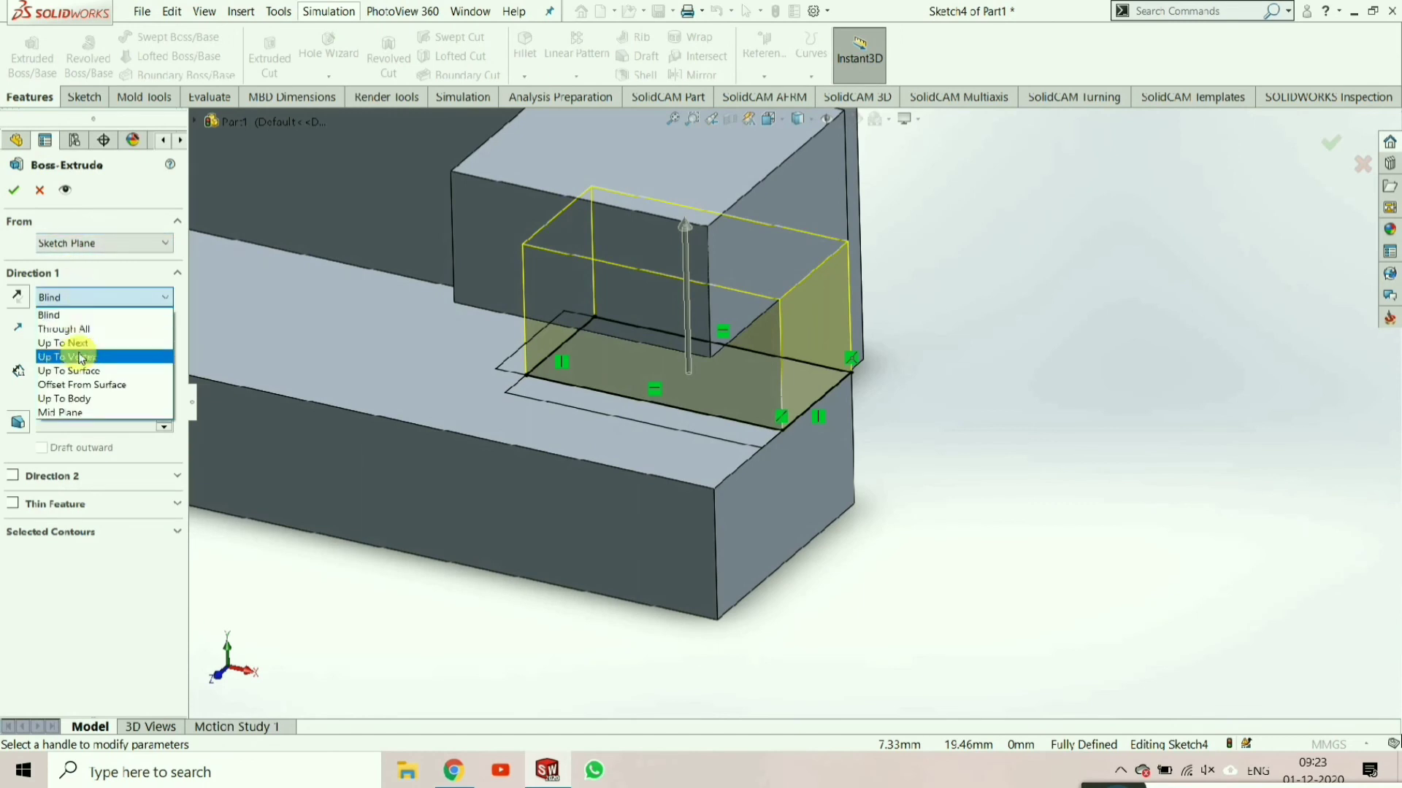
left_click(75, 343)
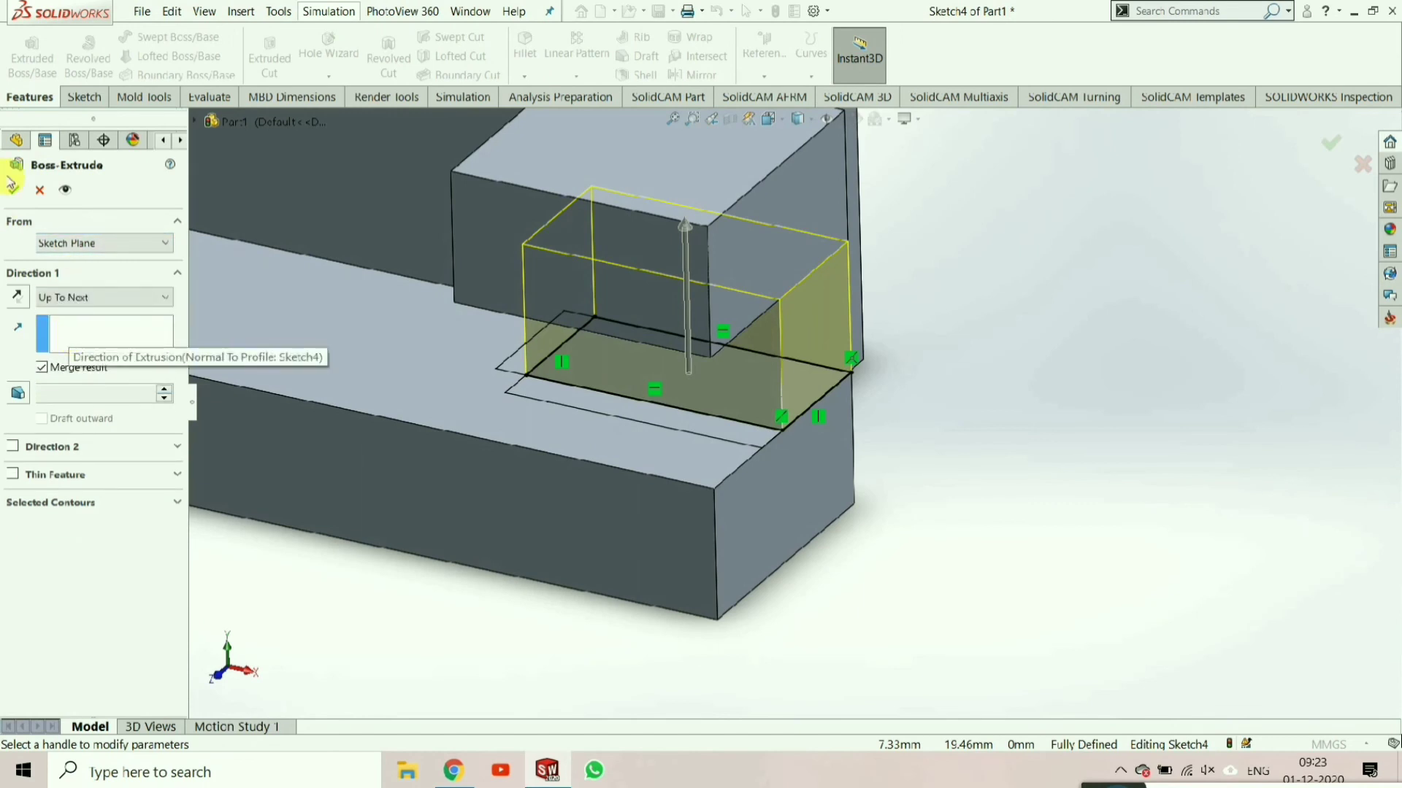
left_click(12, 180)
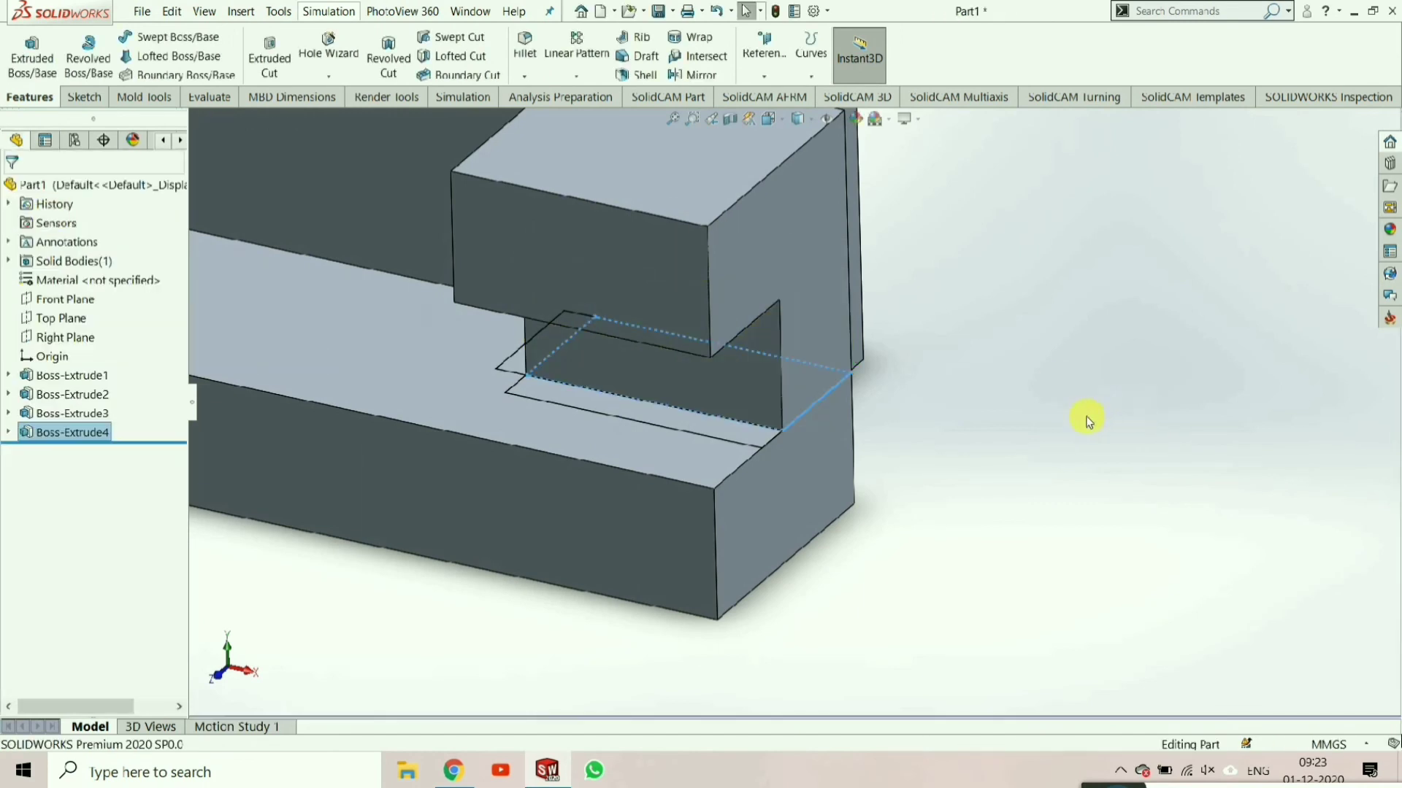
- Examine the part in isometric view and compare it with the reference drawing
middle_click_drag(1088, 421, 911, 294)
scroll(897, 396, "down", 3)
key("ctrl+7")
key("alt+Tab")
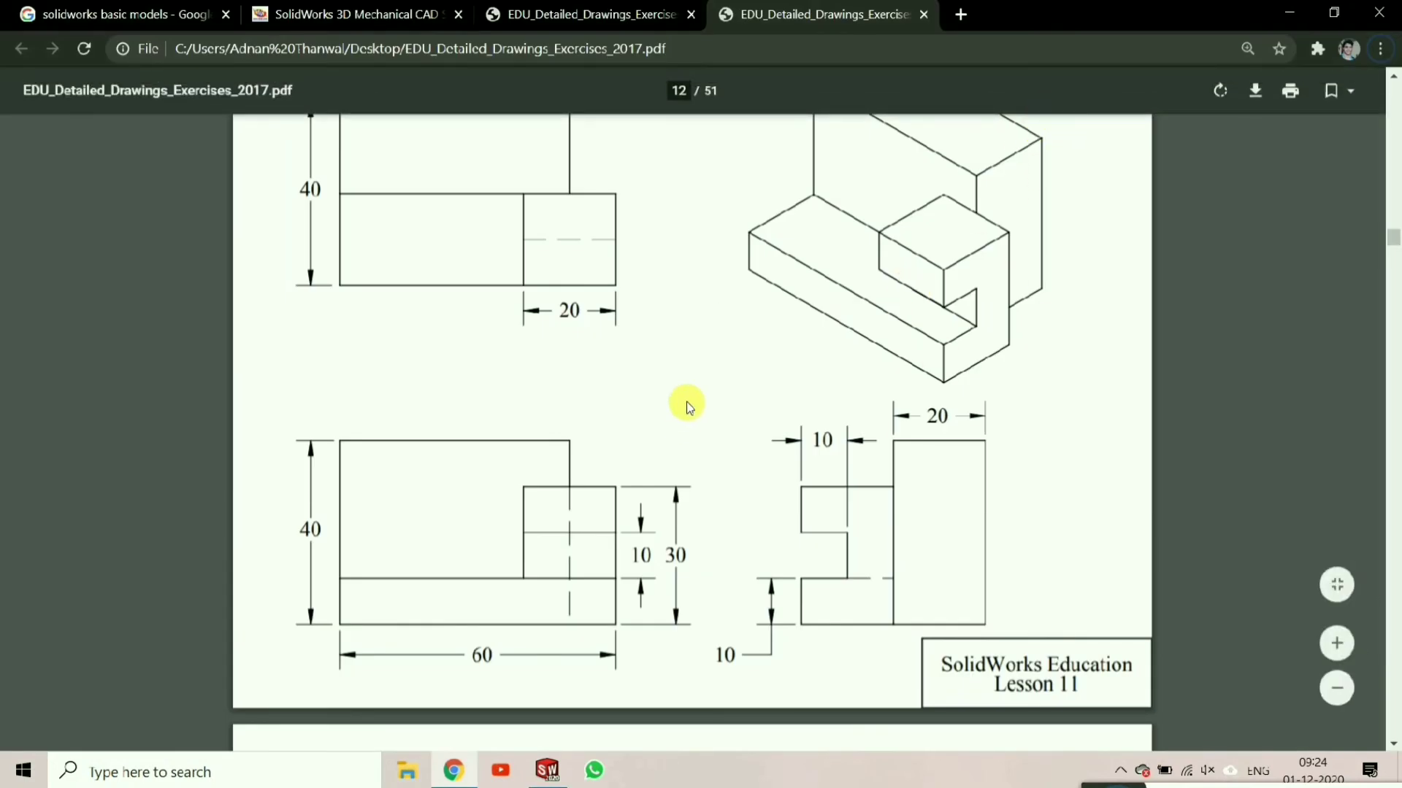
key("alt+Tab")
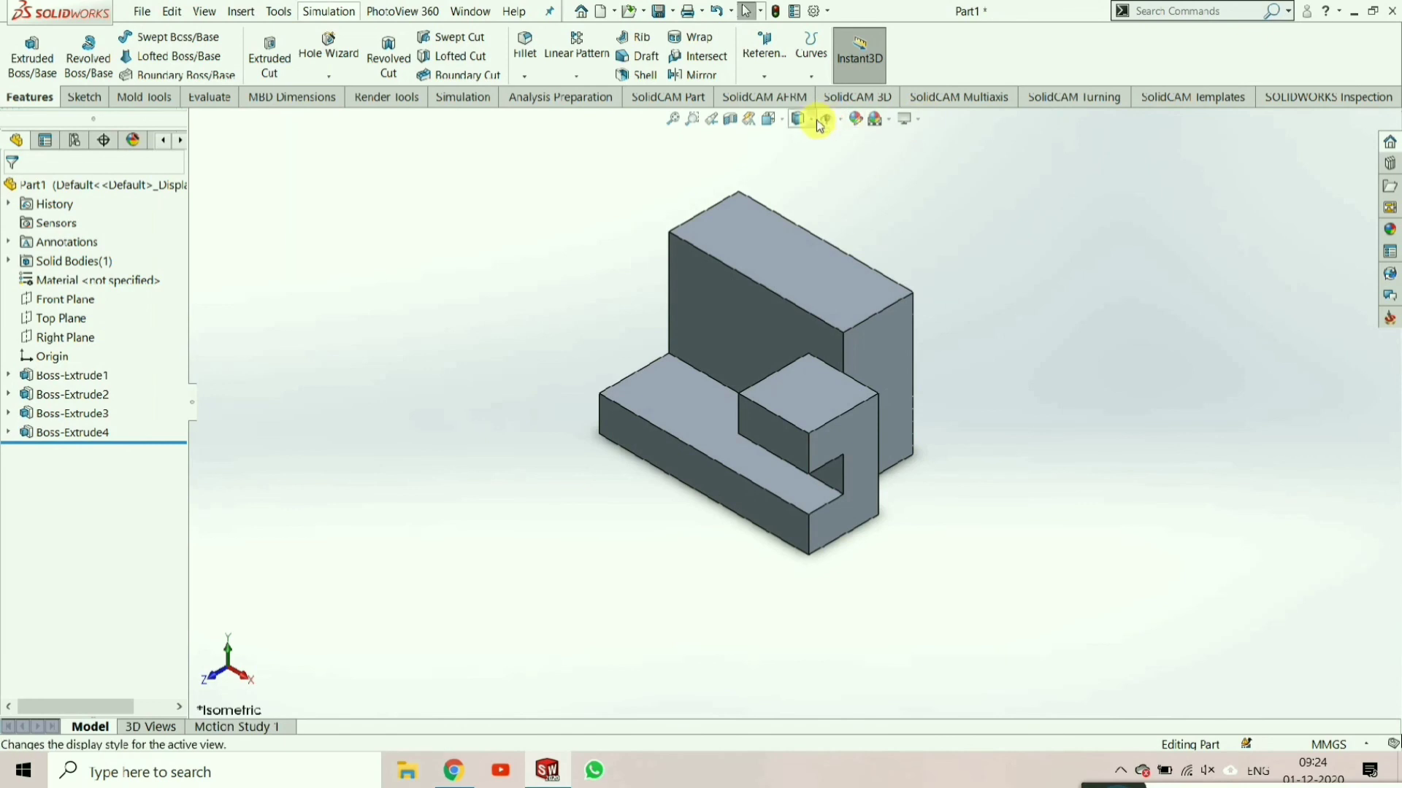
- Turn on perspective display for the isometric view of the finished part
left_click(917, 121)
left_click(921, 200)
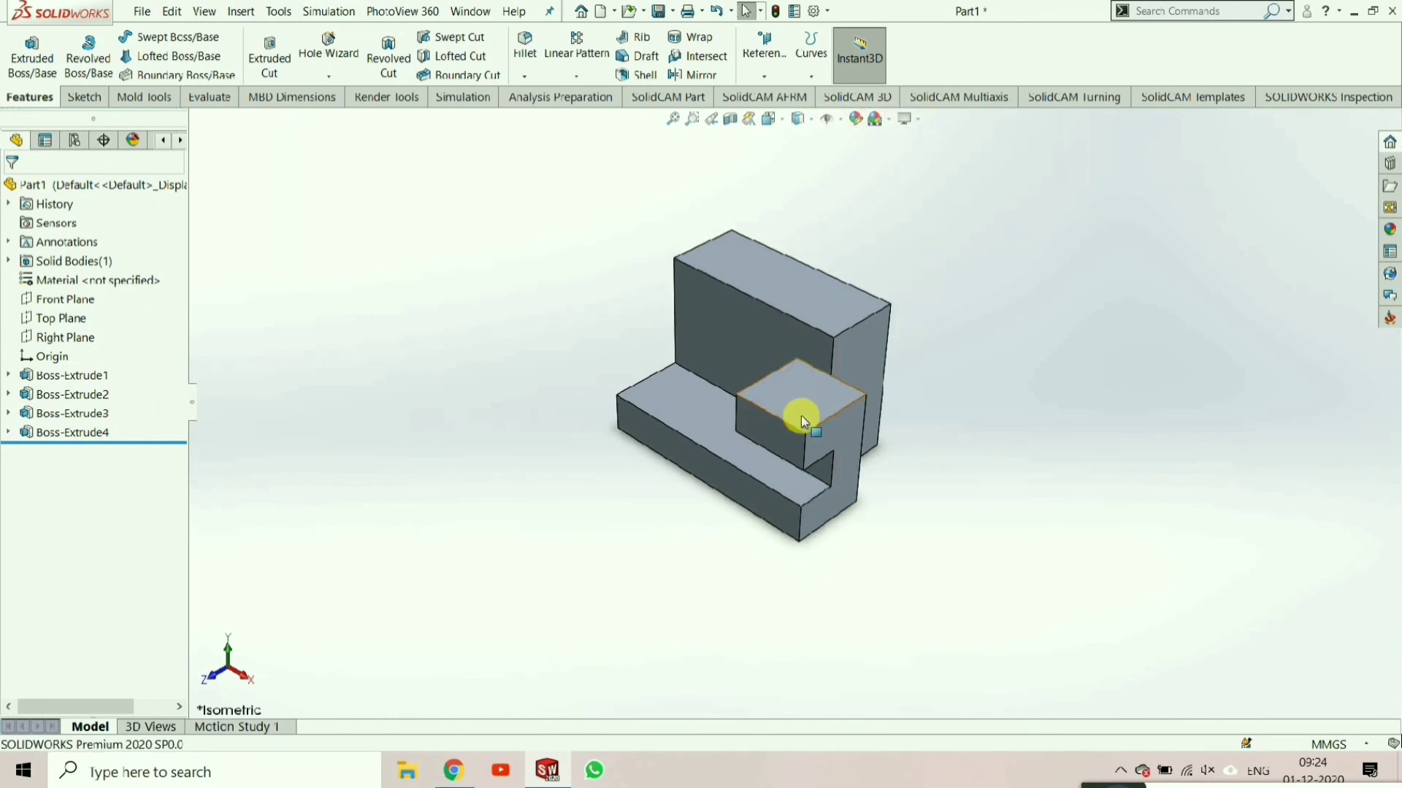
scroll(799, 432, "down", 3)
scroll(799, 432, "up", 3)
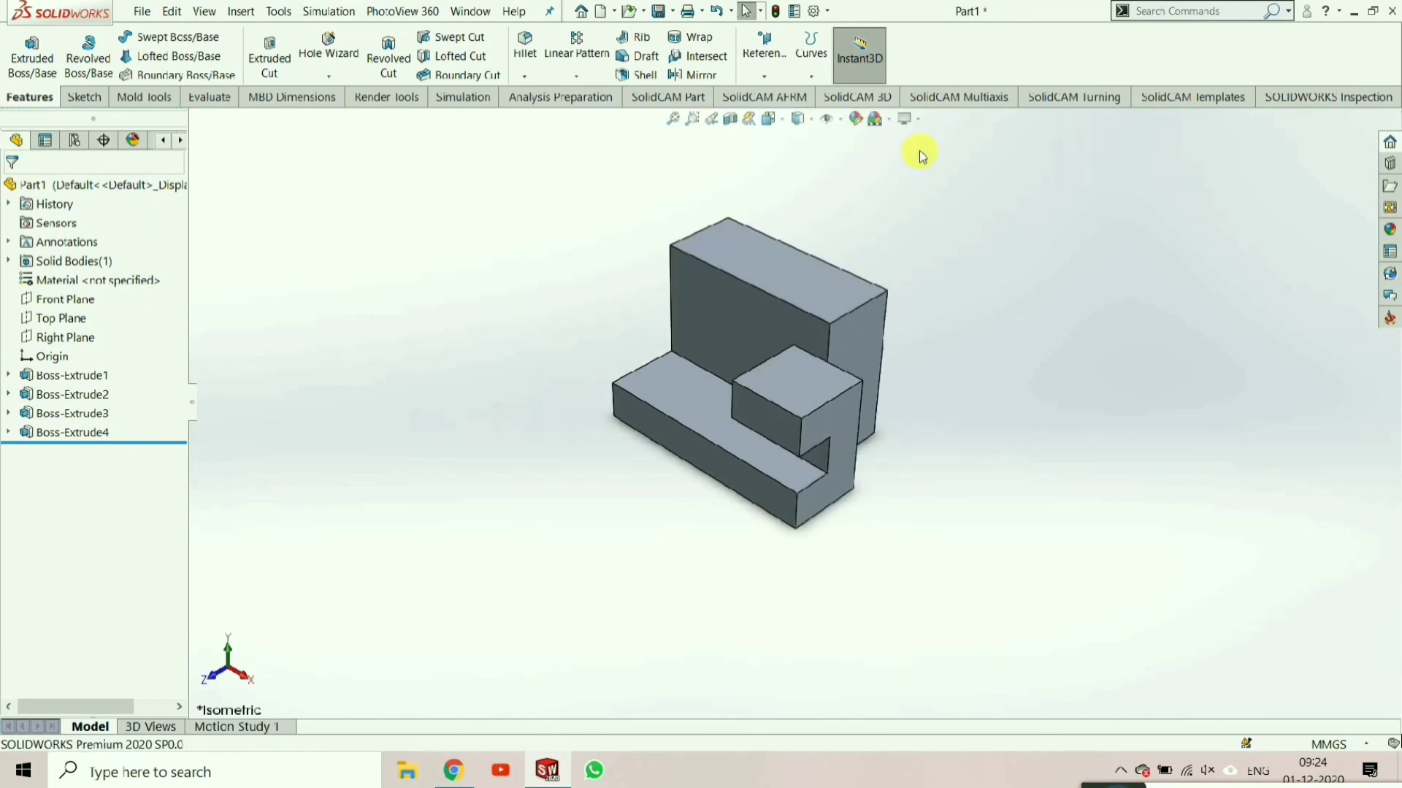
- Turn off perspective display and set the part's display style to Shaded without edges
left_click(909, 121)
left_click(909, 197)
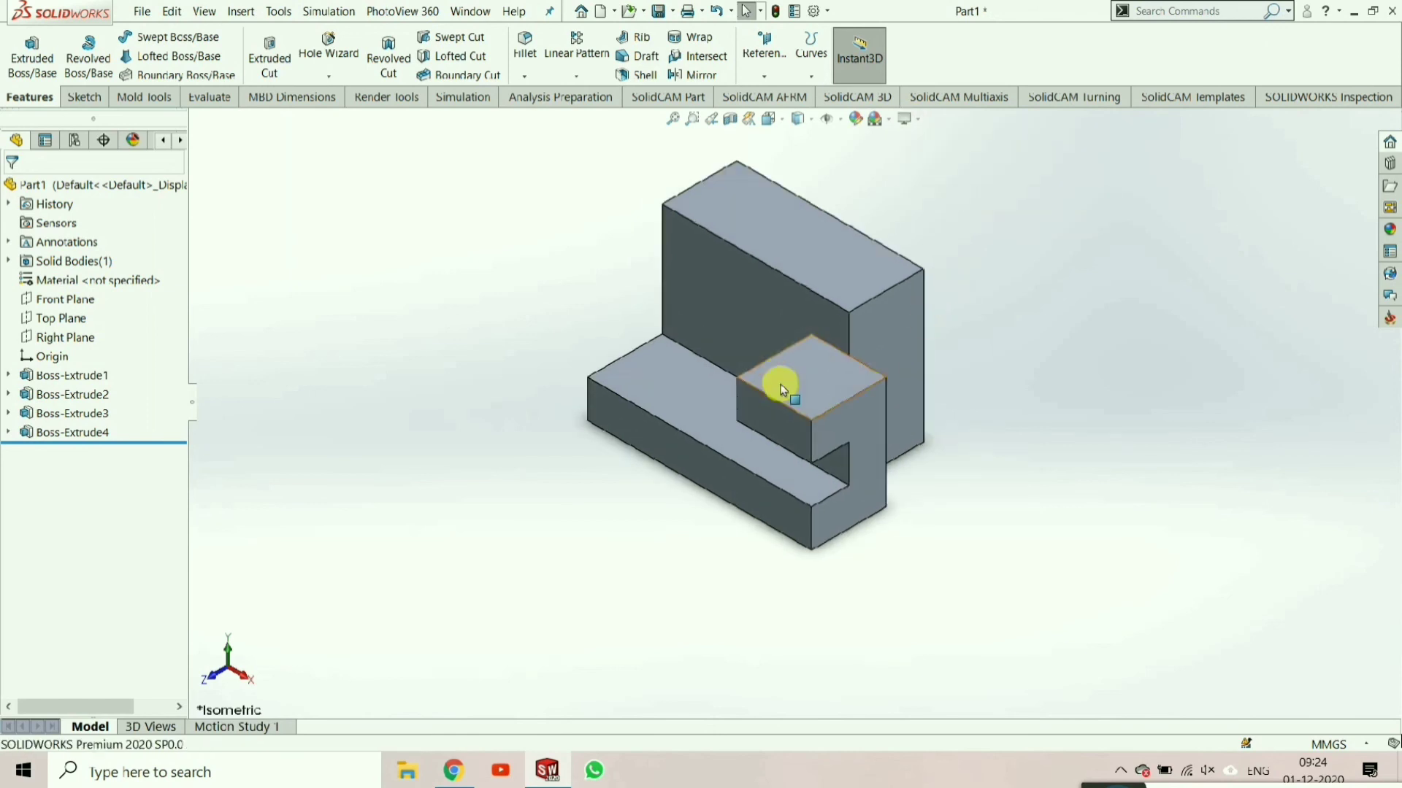
left_click(843, 121)
left_click(814, 122)
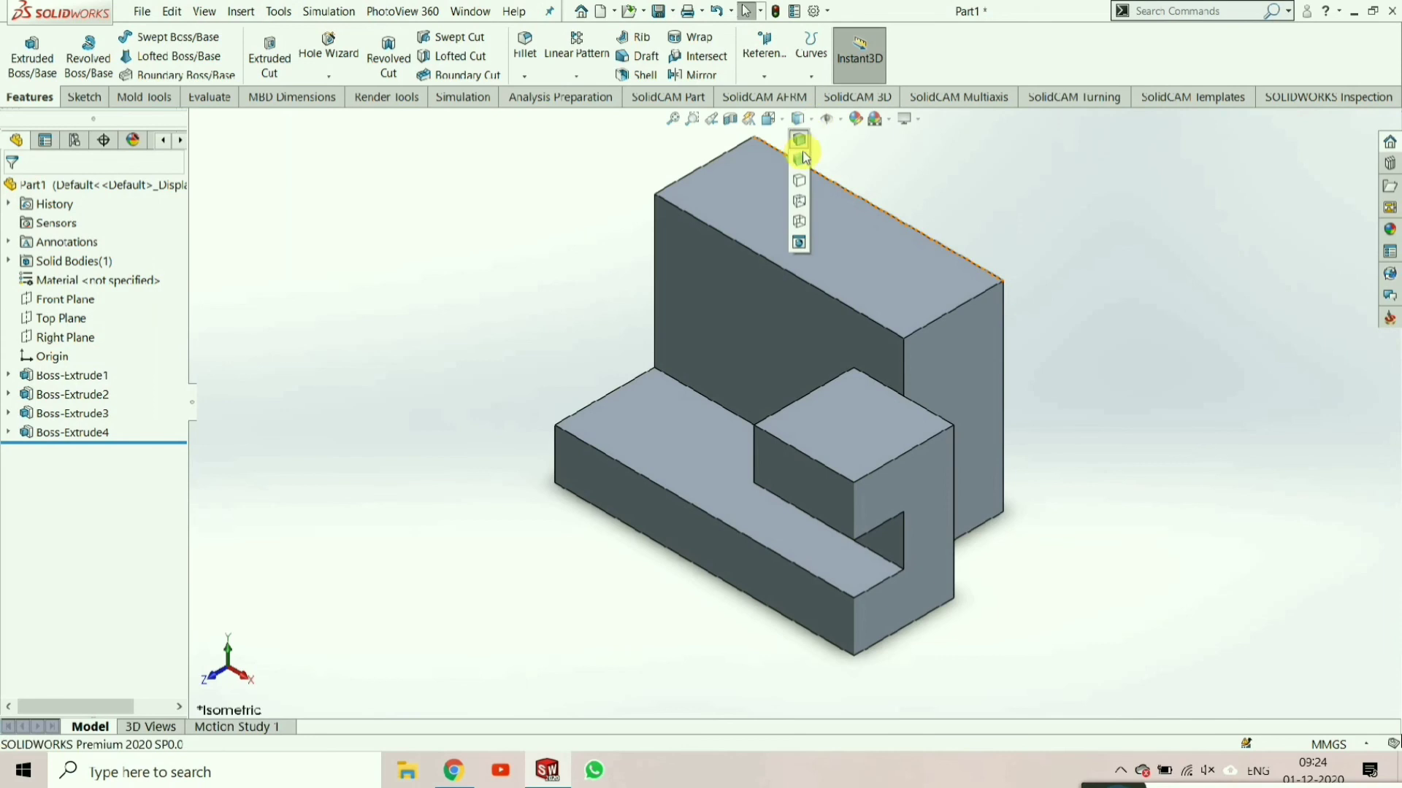
left_click(800, 154)
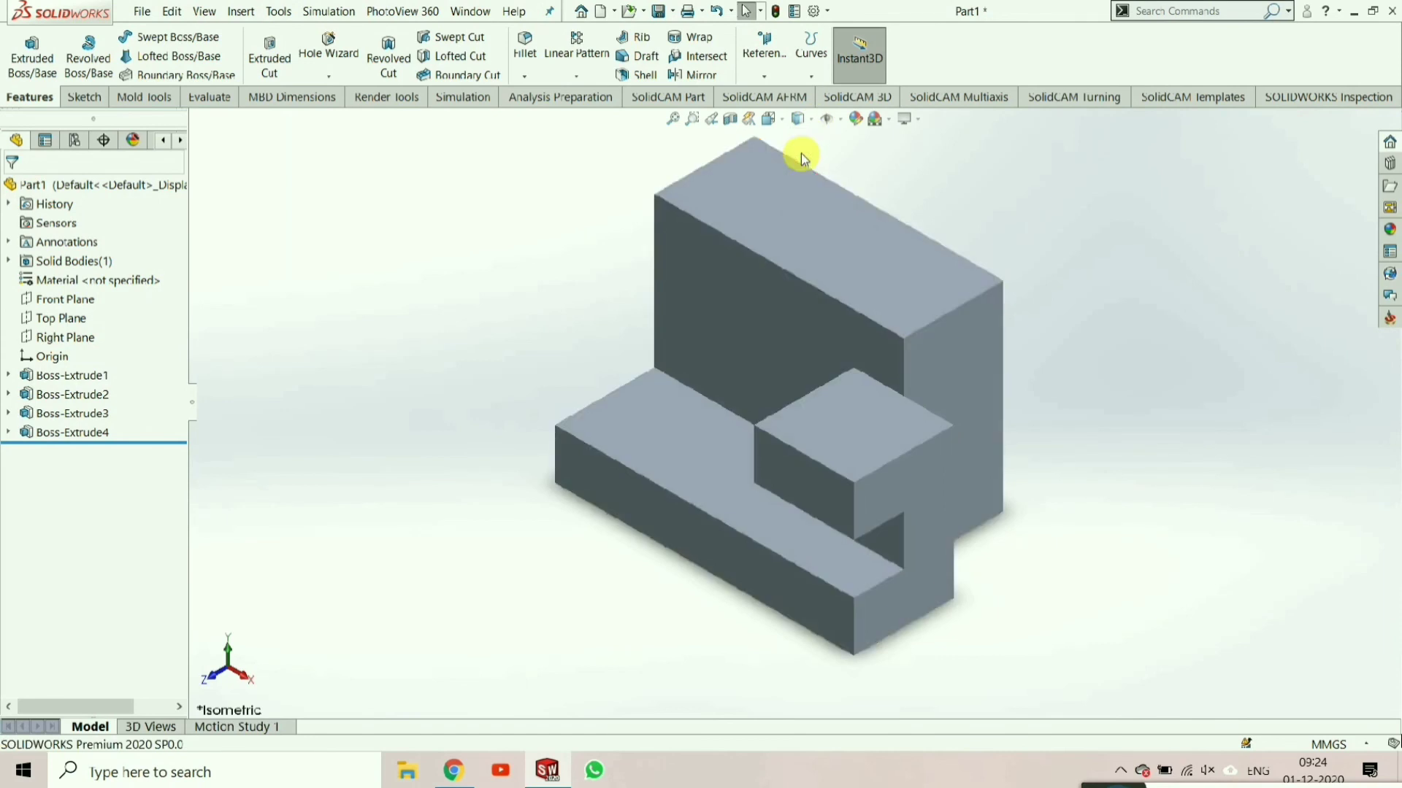
- Turn on RealView Graphics and switch the part's display style to Hidden Lines Removed
left_click(914, 120)
left_click(939, 138)
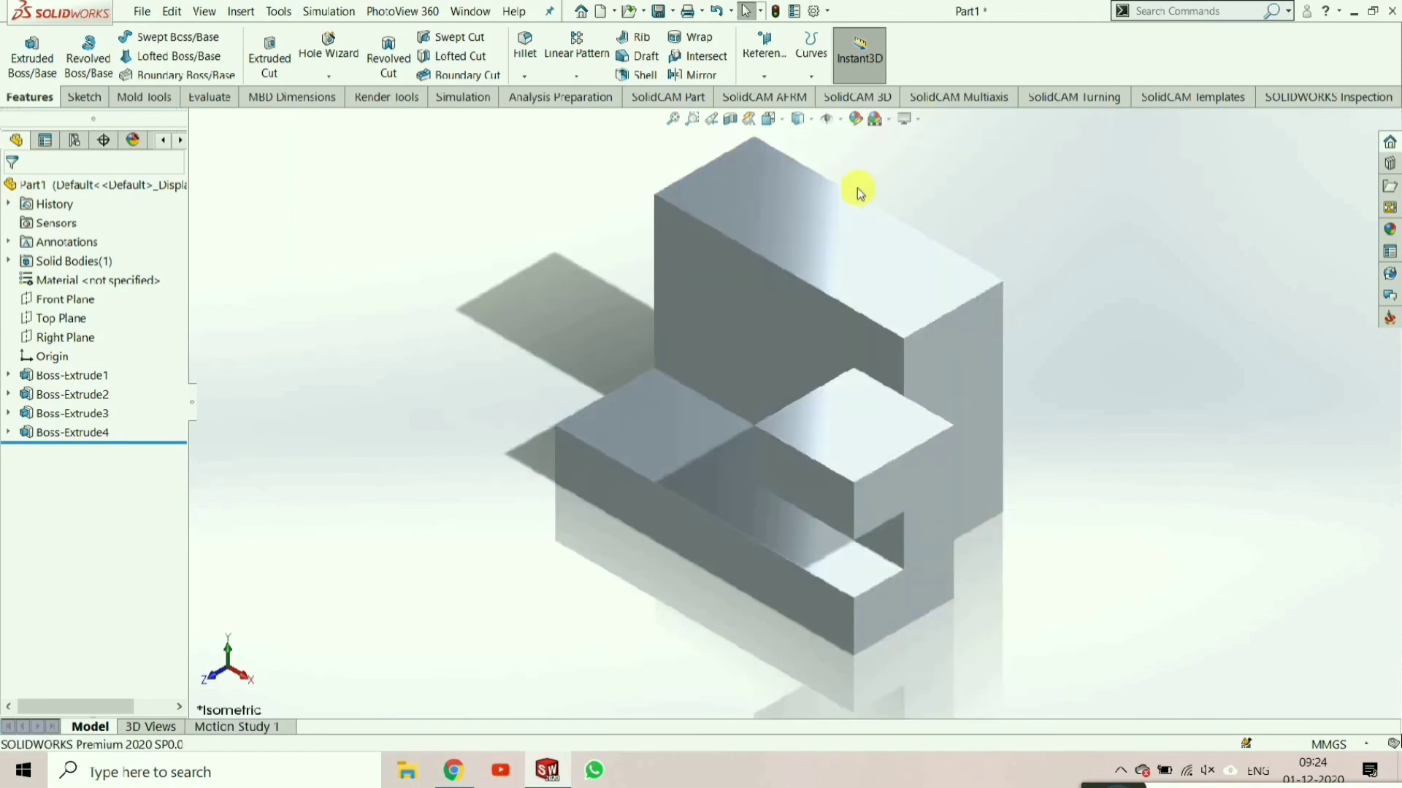
left_click(815, 122)
left_click(801, 189)
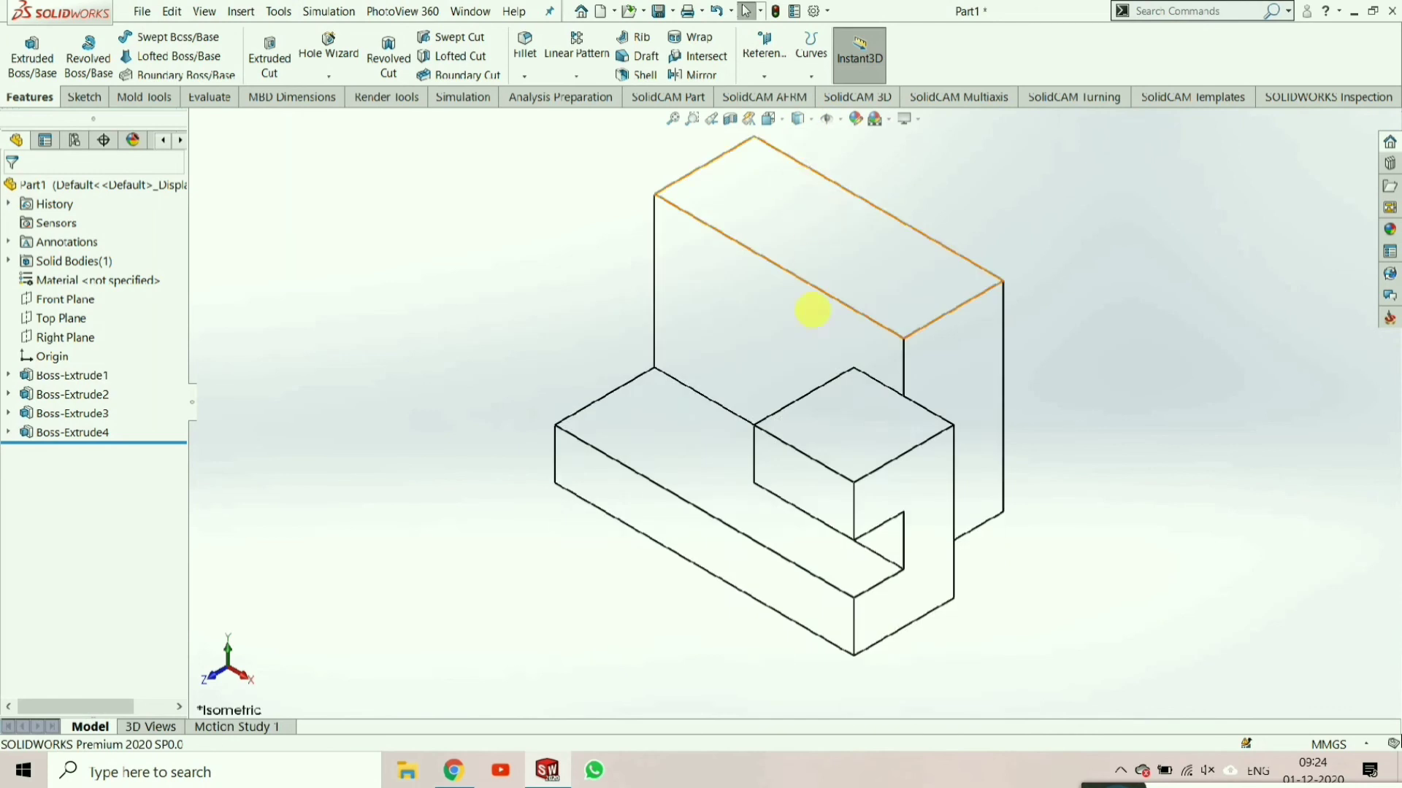
scroll(812, 311, "up", 3)
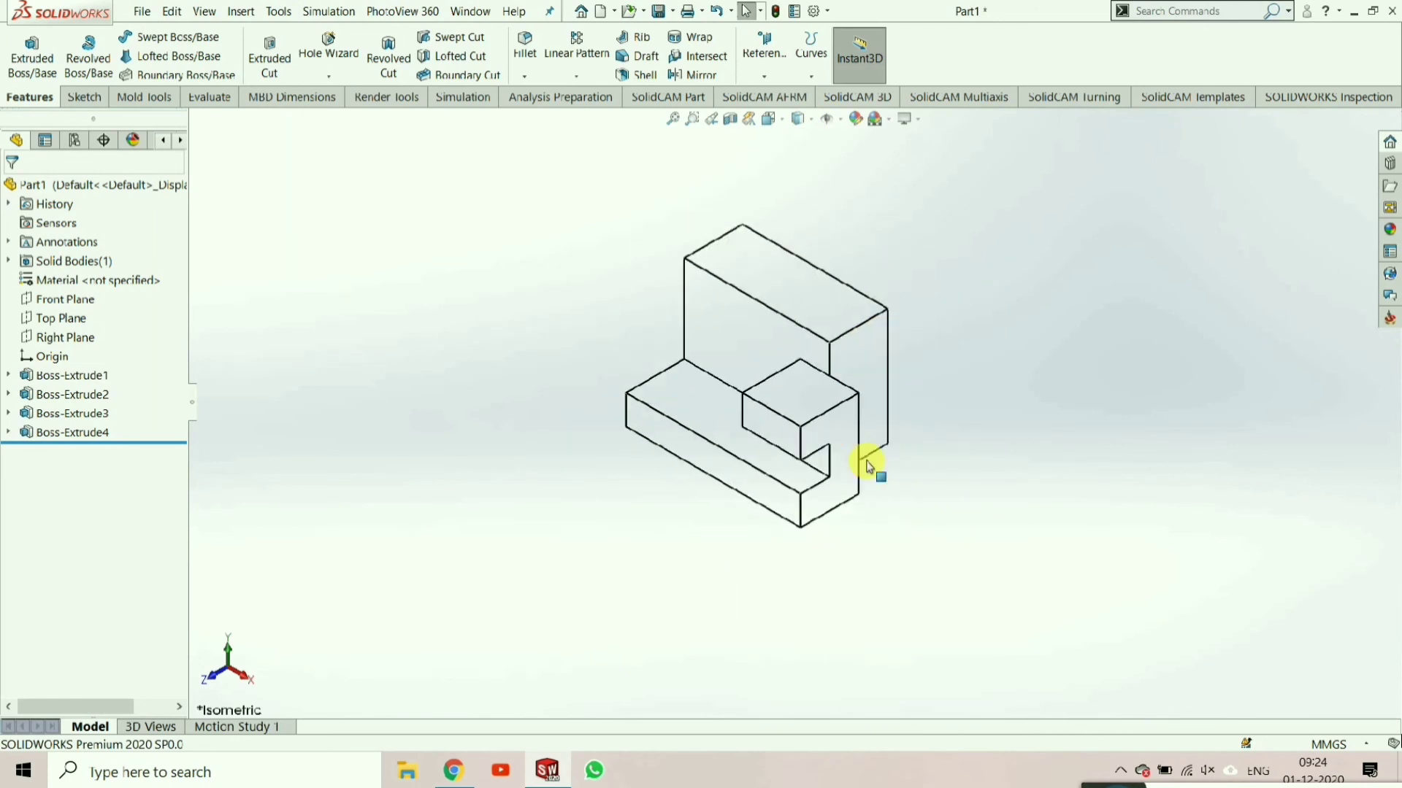
- Inspect the part in Hidden Lines Visible and Wireframe styles, finishing with a close look at the notch in Hidden Lines Visible
left_click(799, 119)
left_click(799, 202)
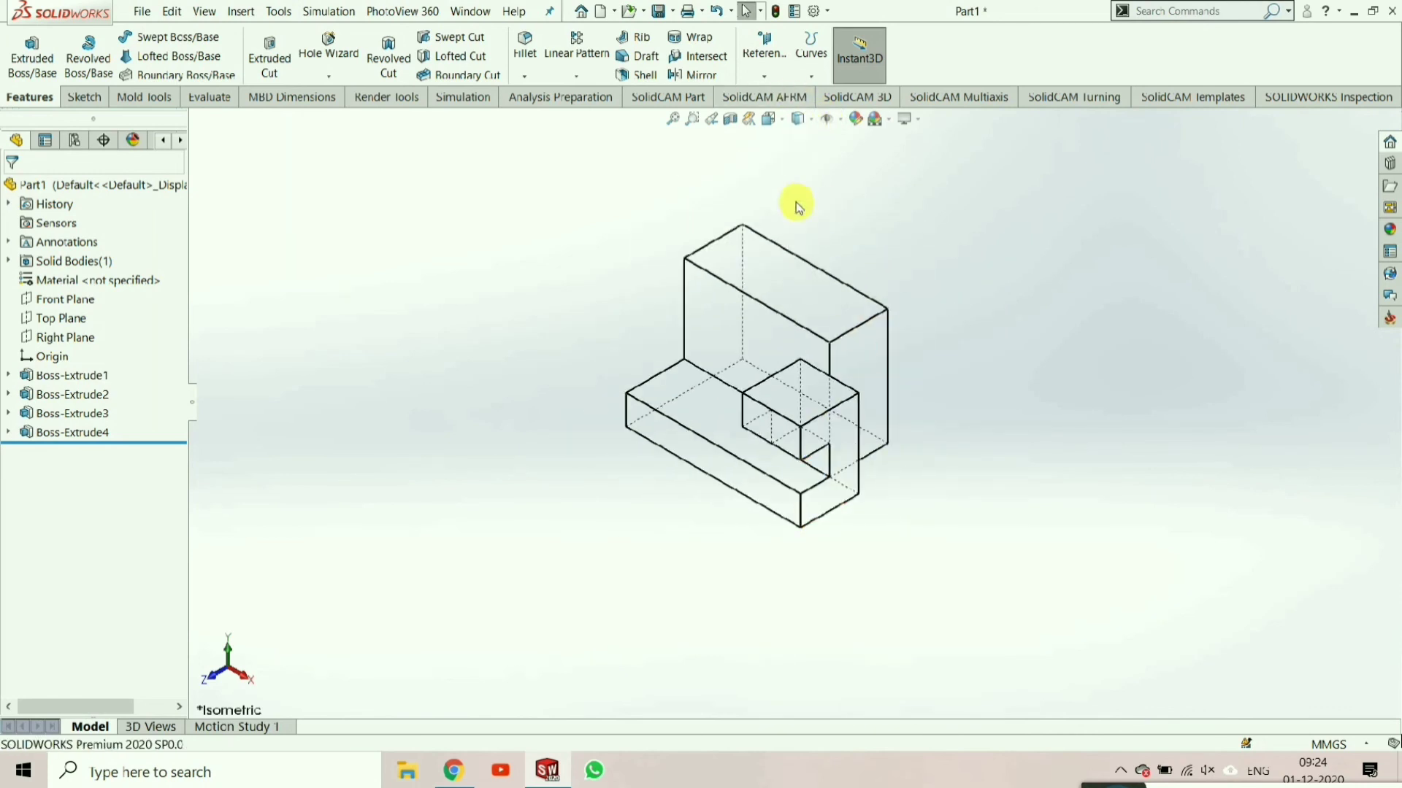
left_click(799, 121)
left_click(800, 224)
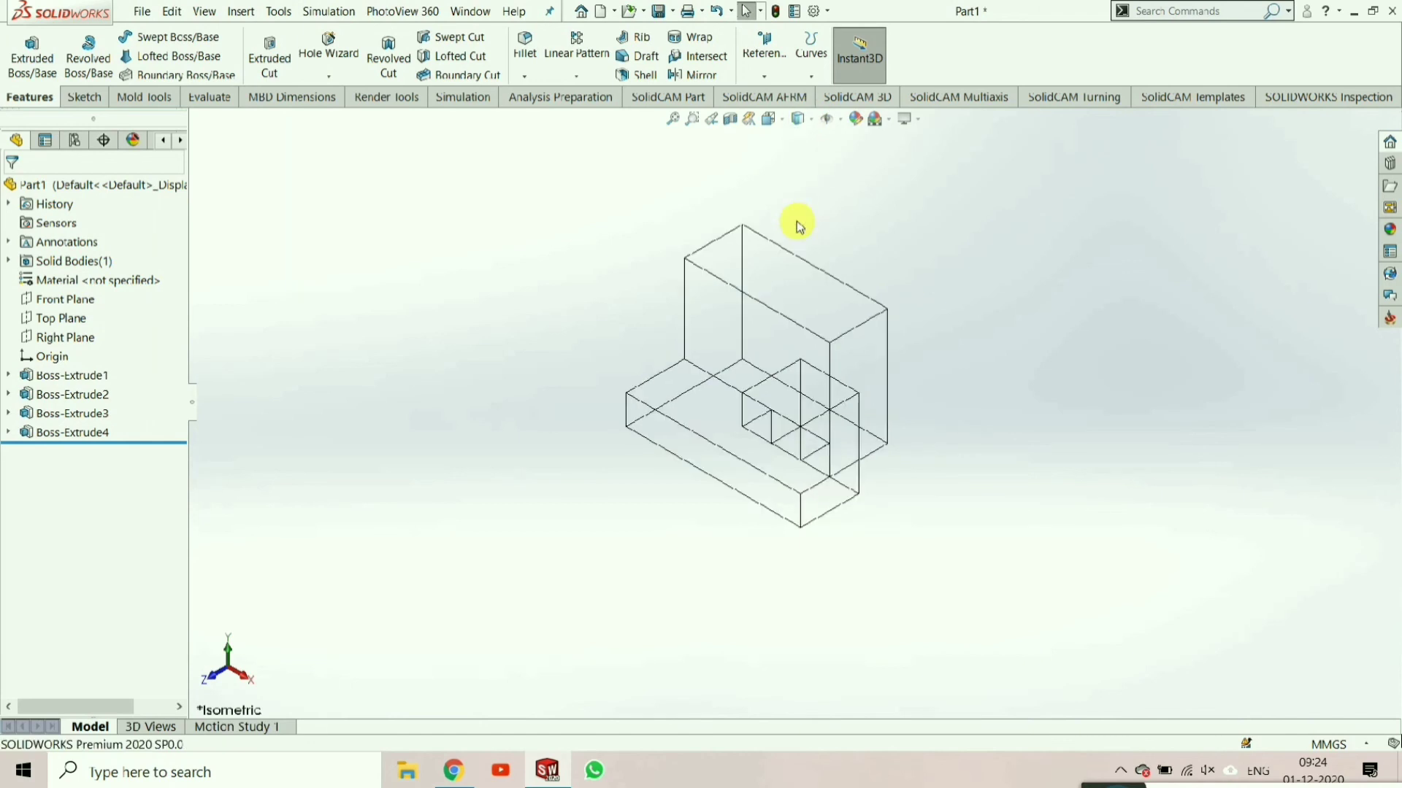
left_click(799, 119)
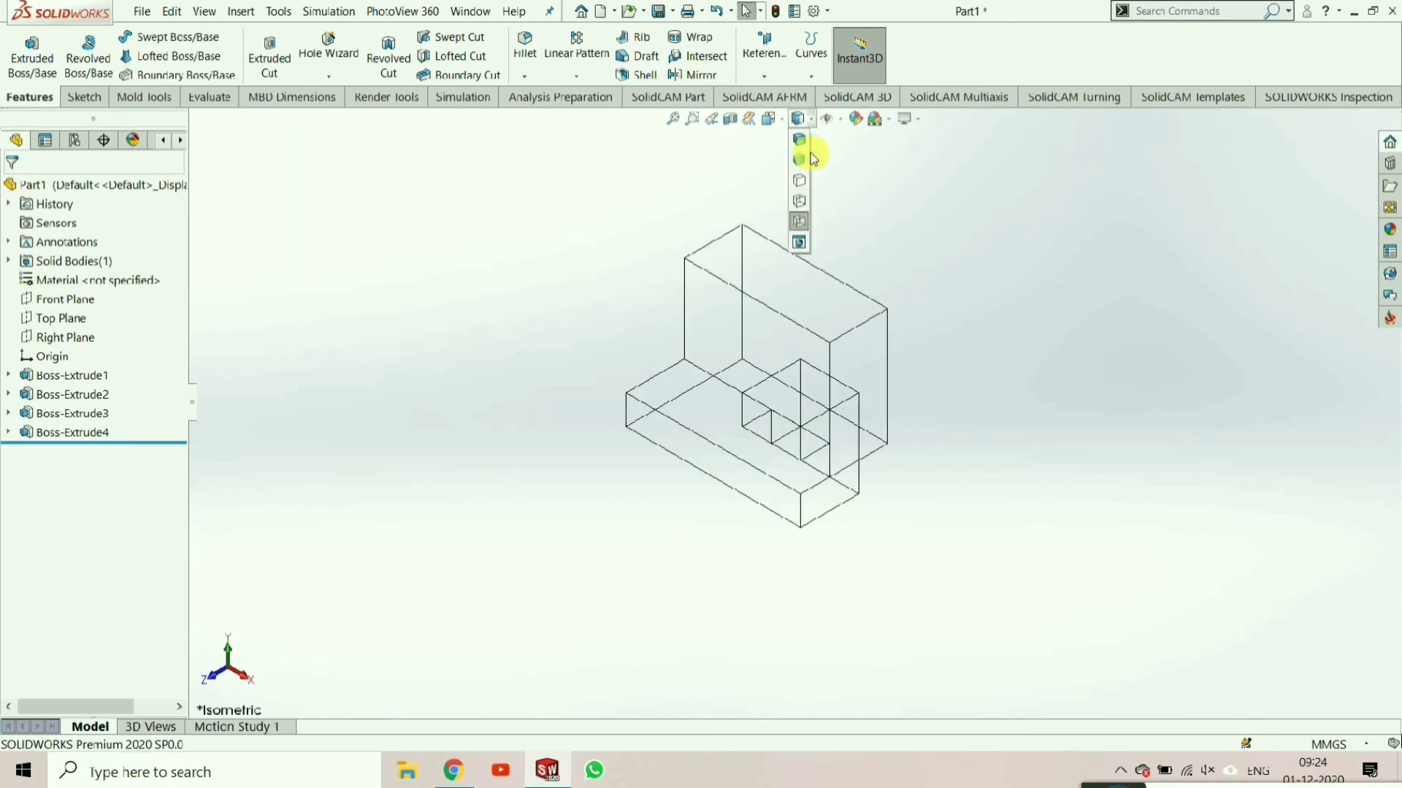
left_click(801, 201)
scroll(830, 445, "down", 5)
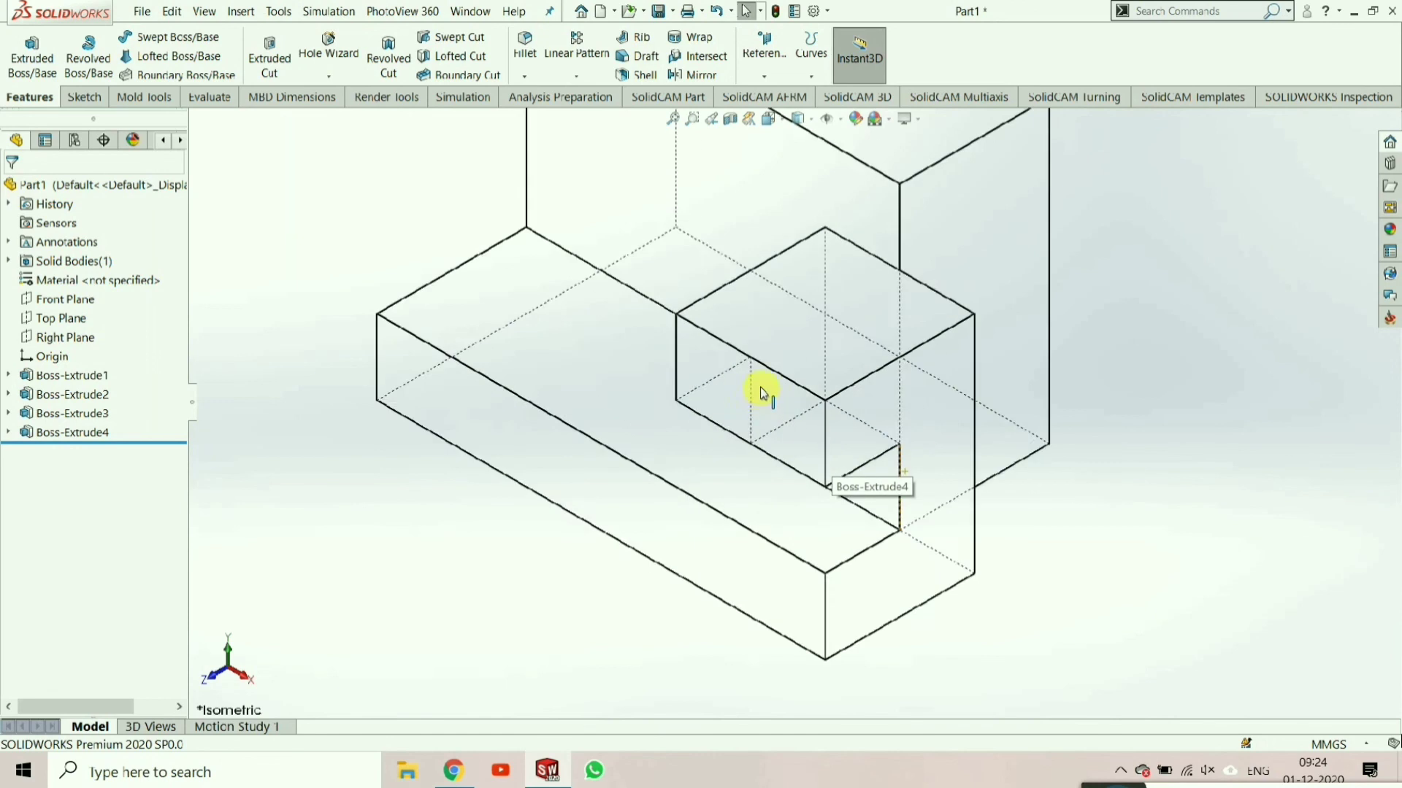
scroll(774, 398, "up", 4)
- Return the part to Hidden Lines Removed display and inspect the notched end block
left_click(799, 180)
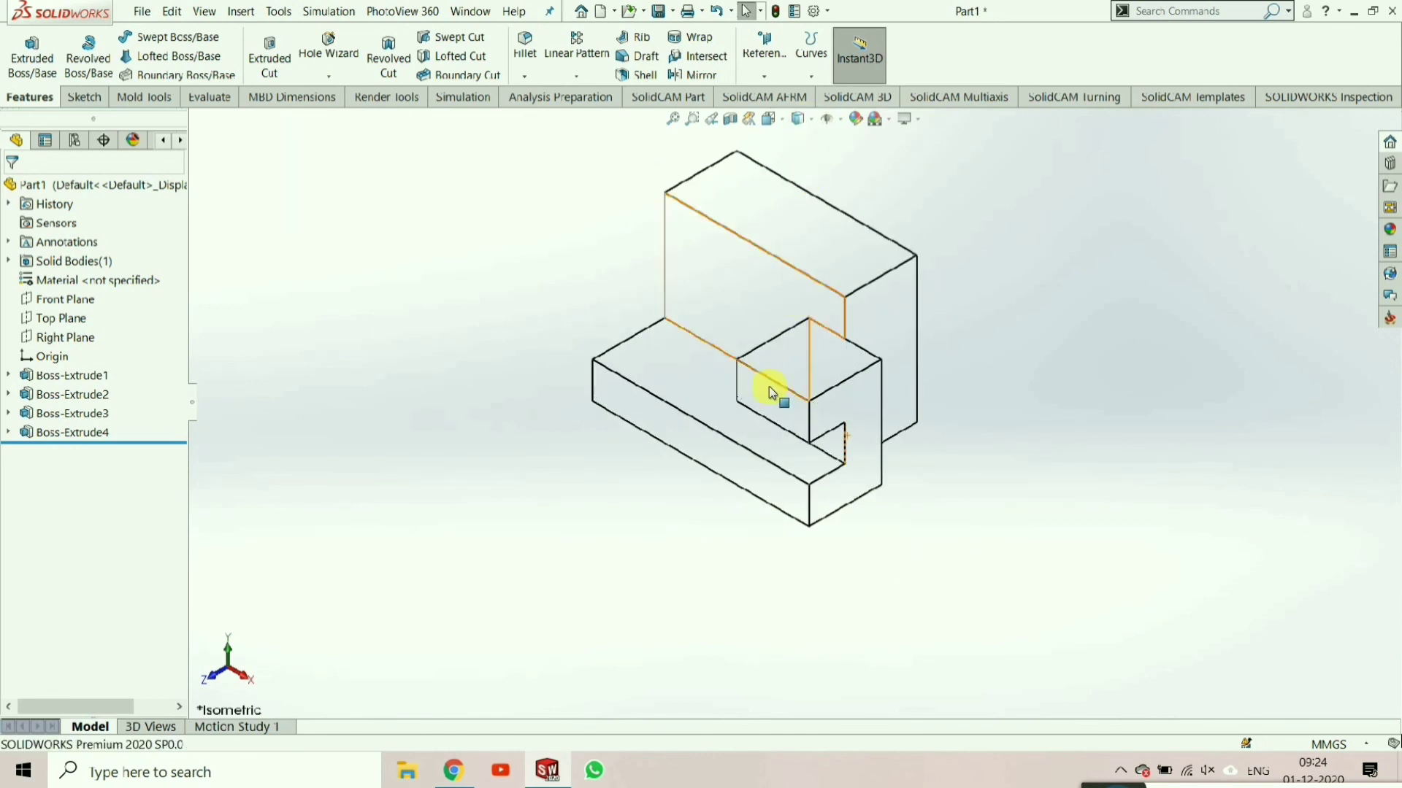
scroll(788, 398, "down", 6)
scroll(803, 404, "up", 6)
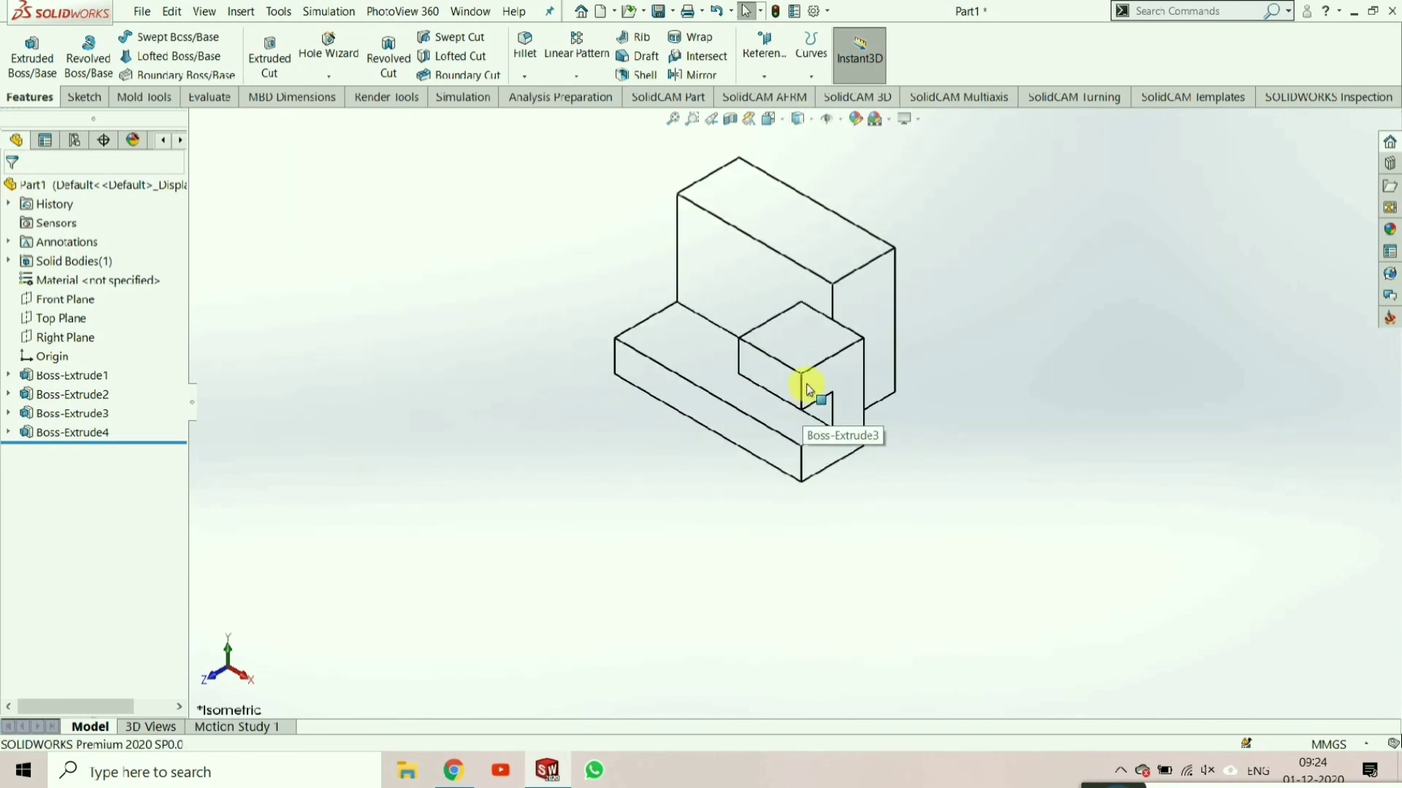
scroll(812, 230, "down", 2)
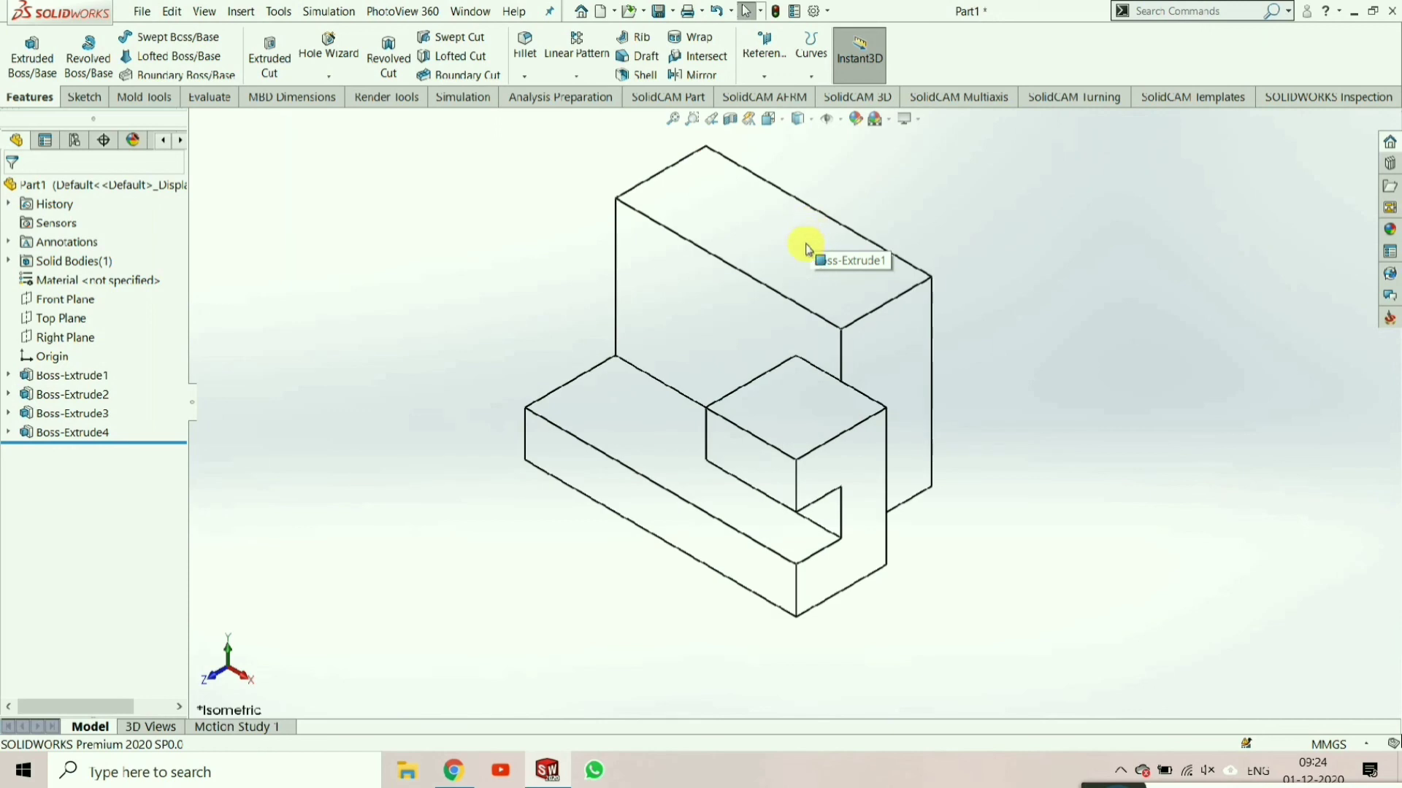
scroll(806, 249, "down", 2)
- Compare the line view of the part with the isometric view on page 12 of the exercises PDF, ending back in SOLIDWORKS
key("alt+Tab")
scroll(996, 294, "up", 1)
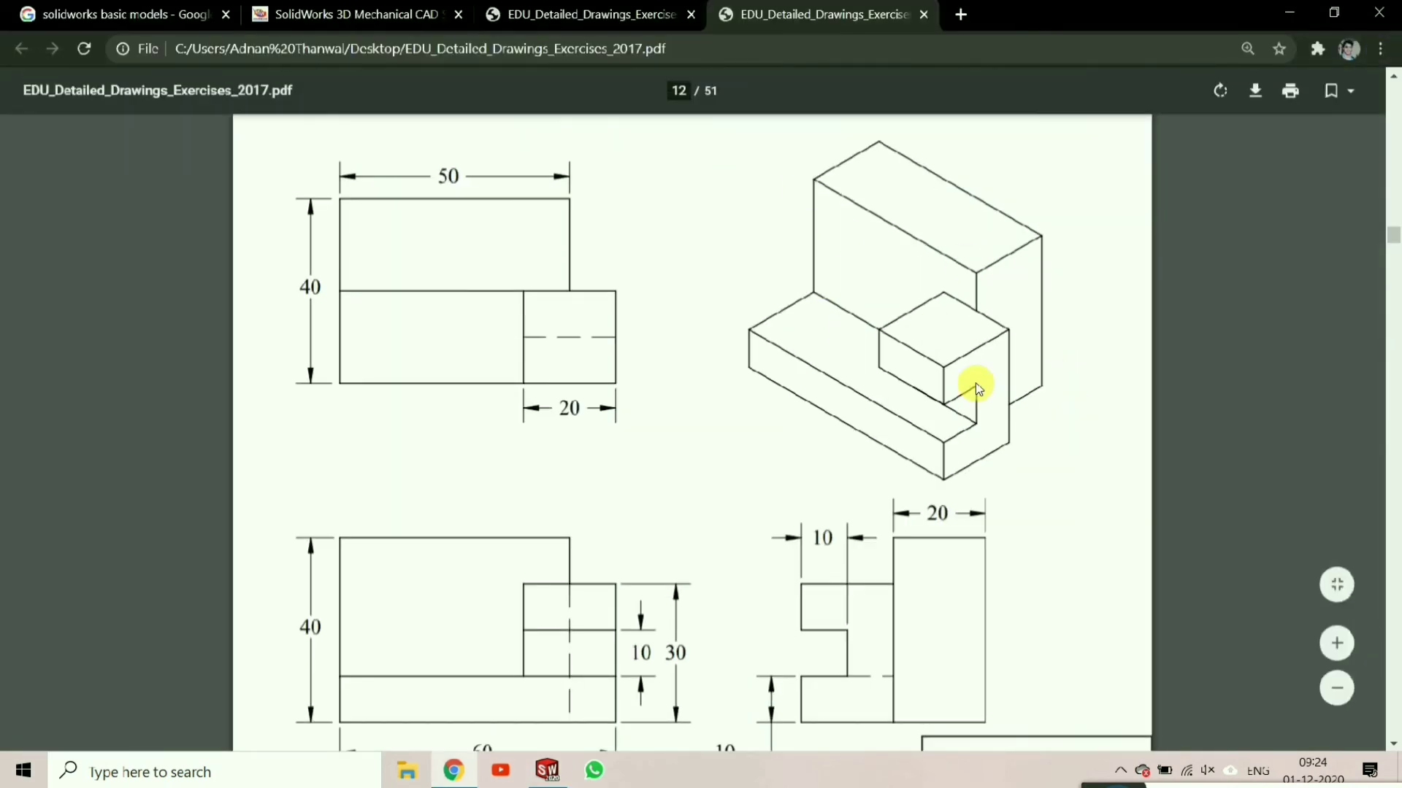
key("alt+Tab")
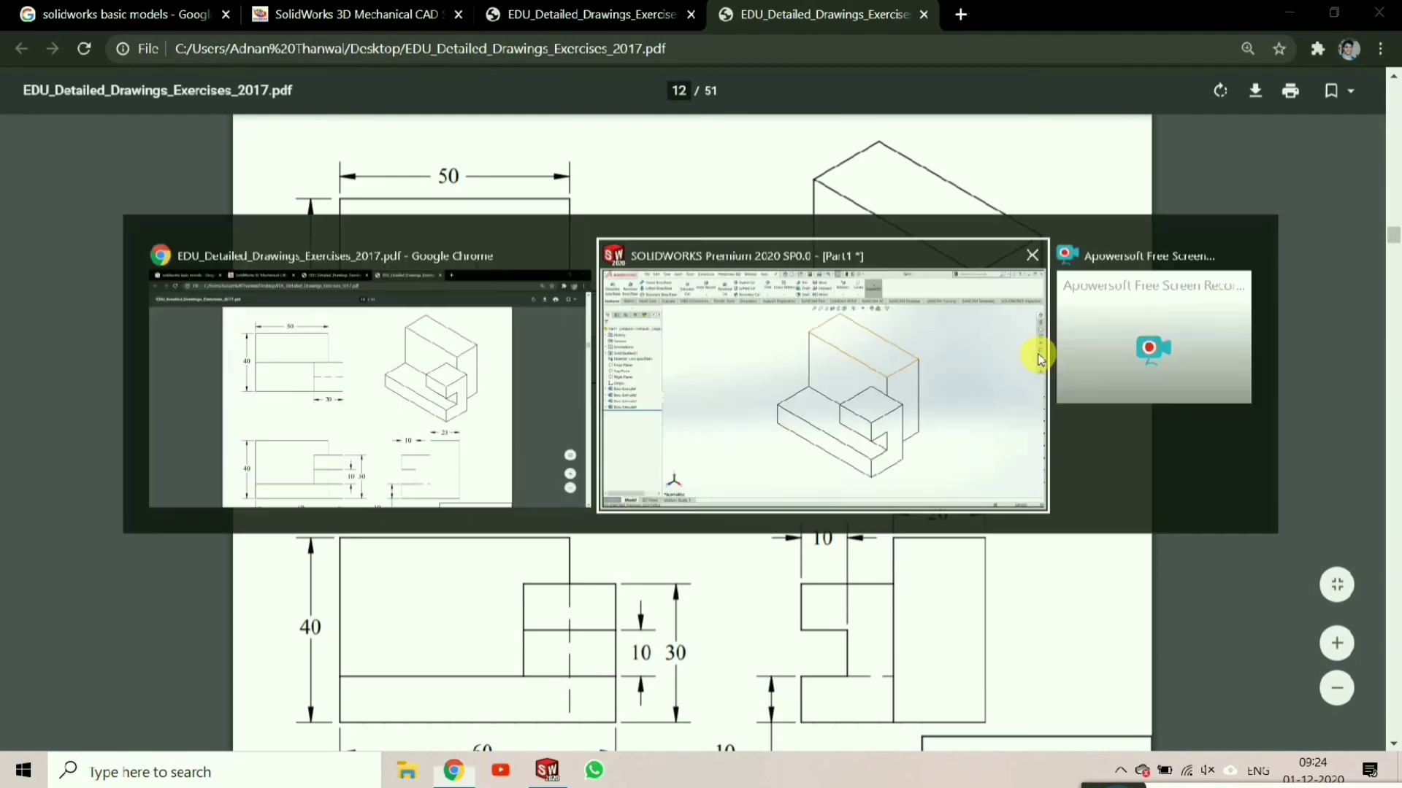
scroll(1035, 353, "down", 2)
scroll(865, 306, "down", 2)
scroll(865, 307, "up", 3)
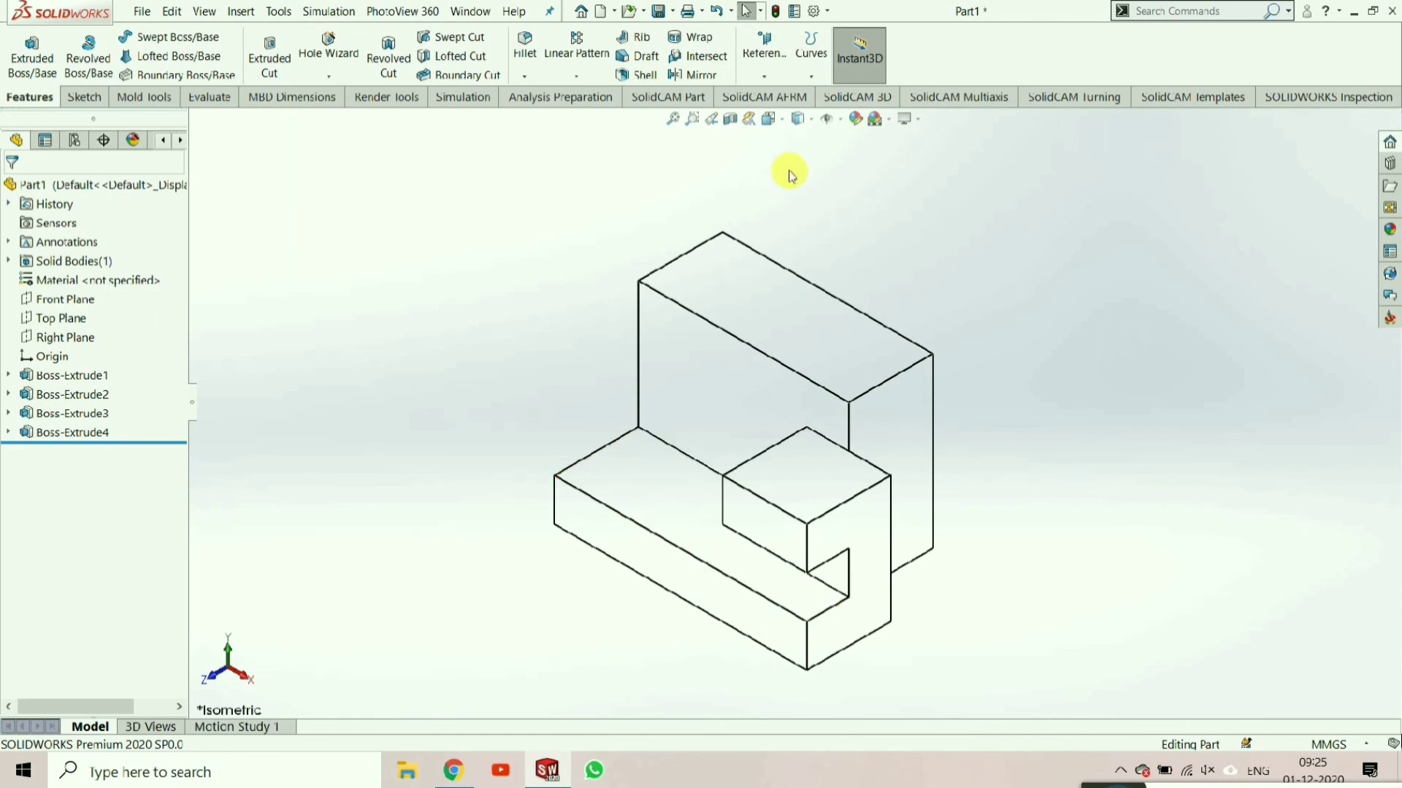
- Set the part's display style to Shaded With Edges and turn off RealView Graphics
left_click(827, 119)
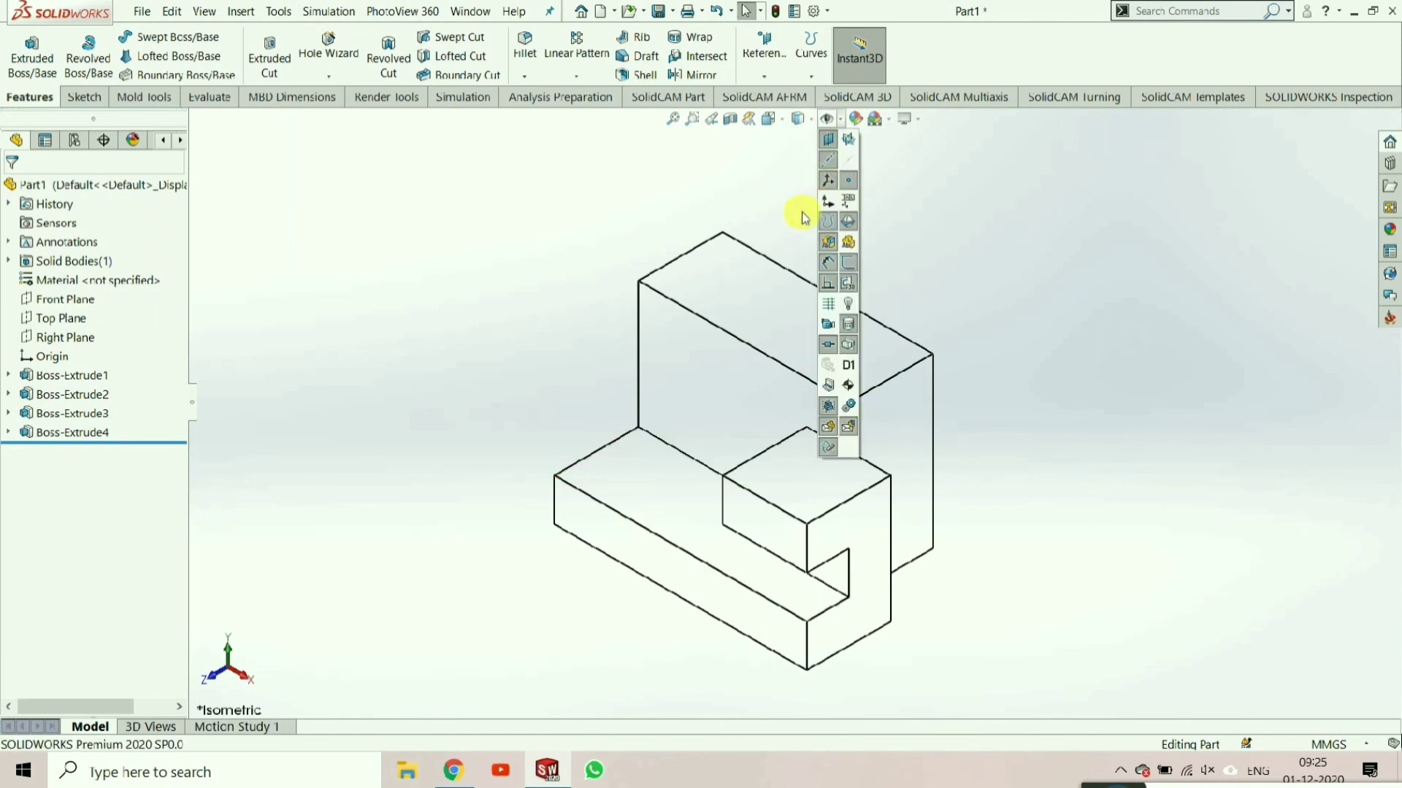
left_click(803, 120)
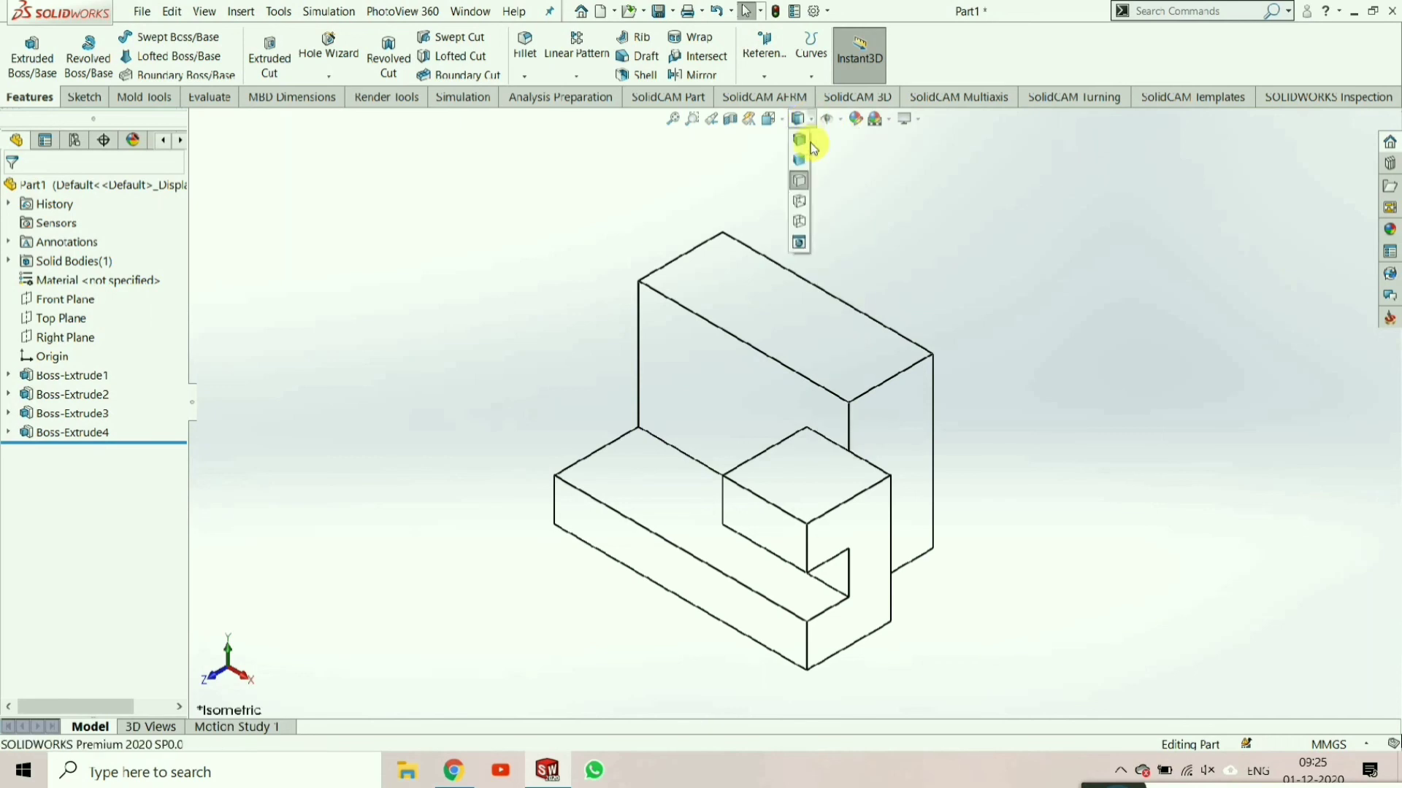
left_click(806, 140)
left_click(905, 121)
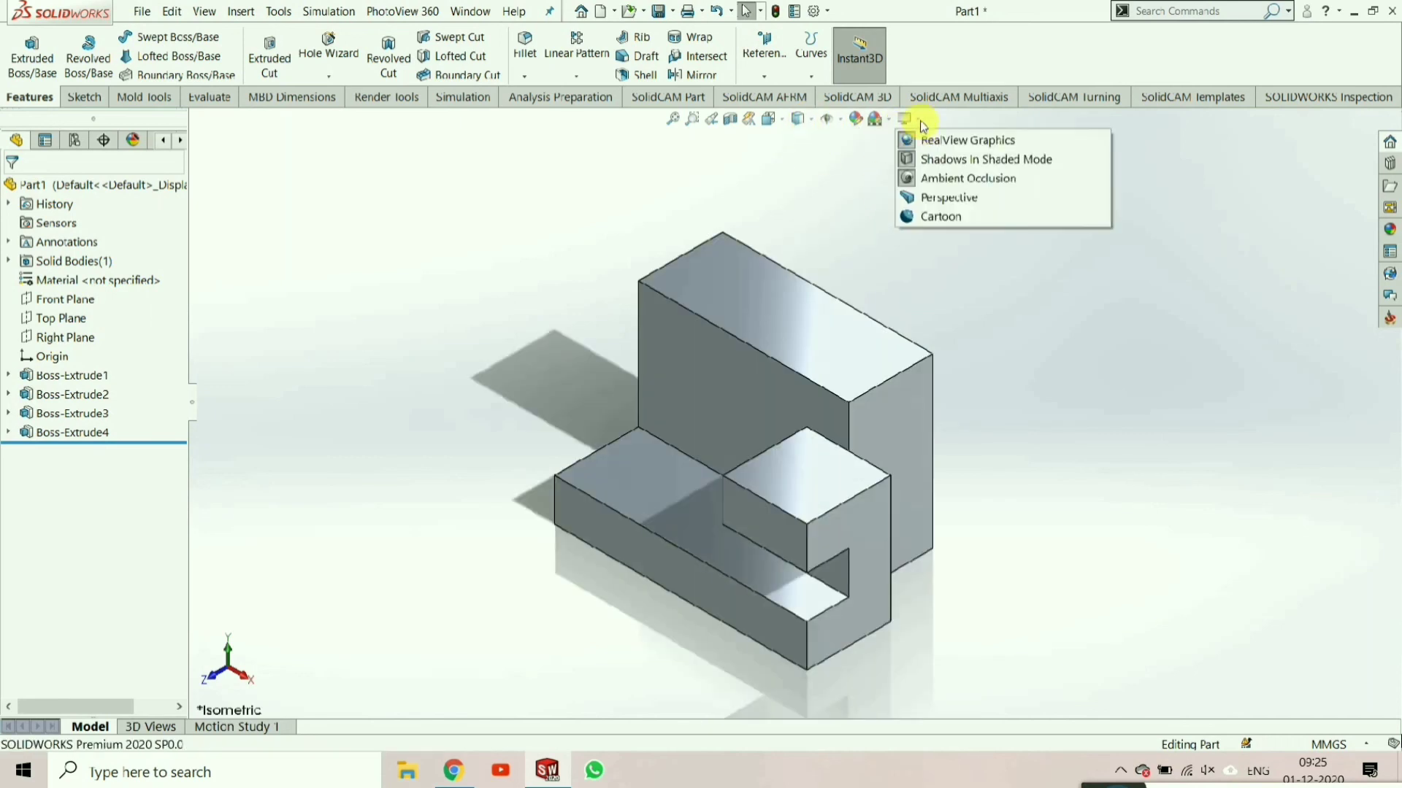
left_click(924, 142)
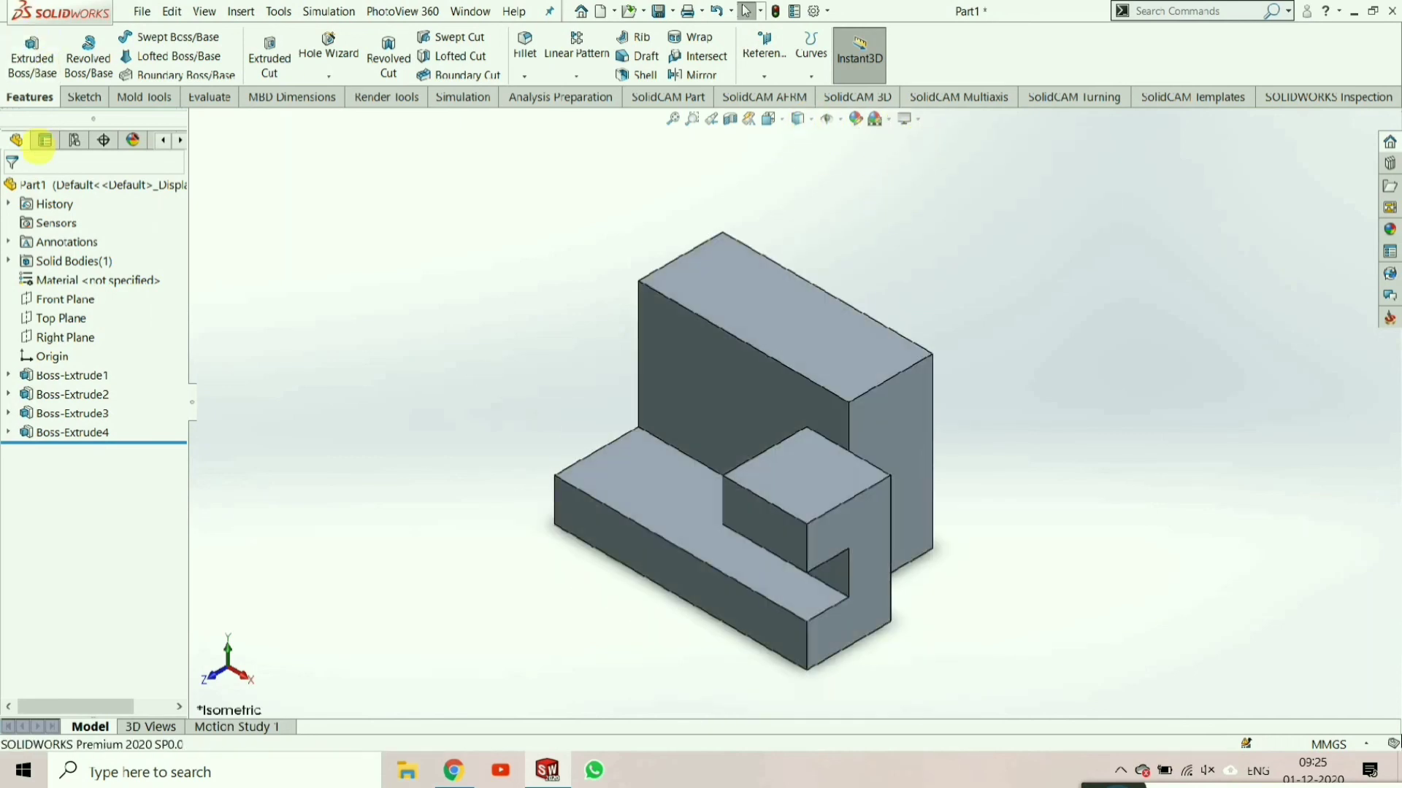
- Apply the material 1350 Alloy from the Aluminium Alloys category to the part
right_click(43, 185)
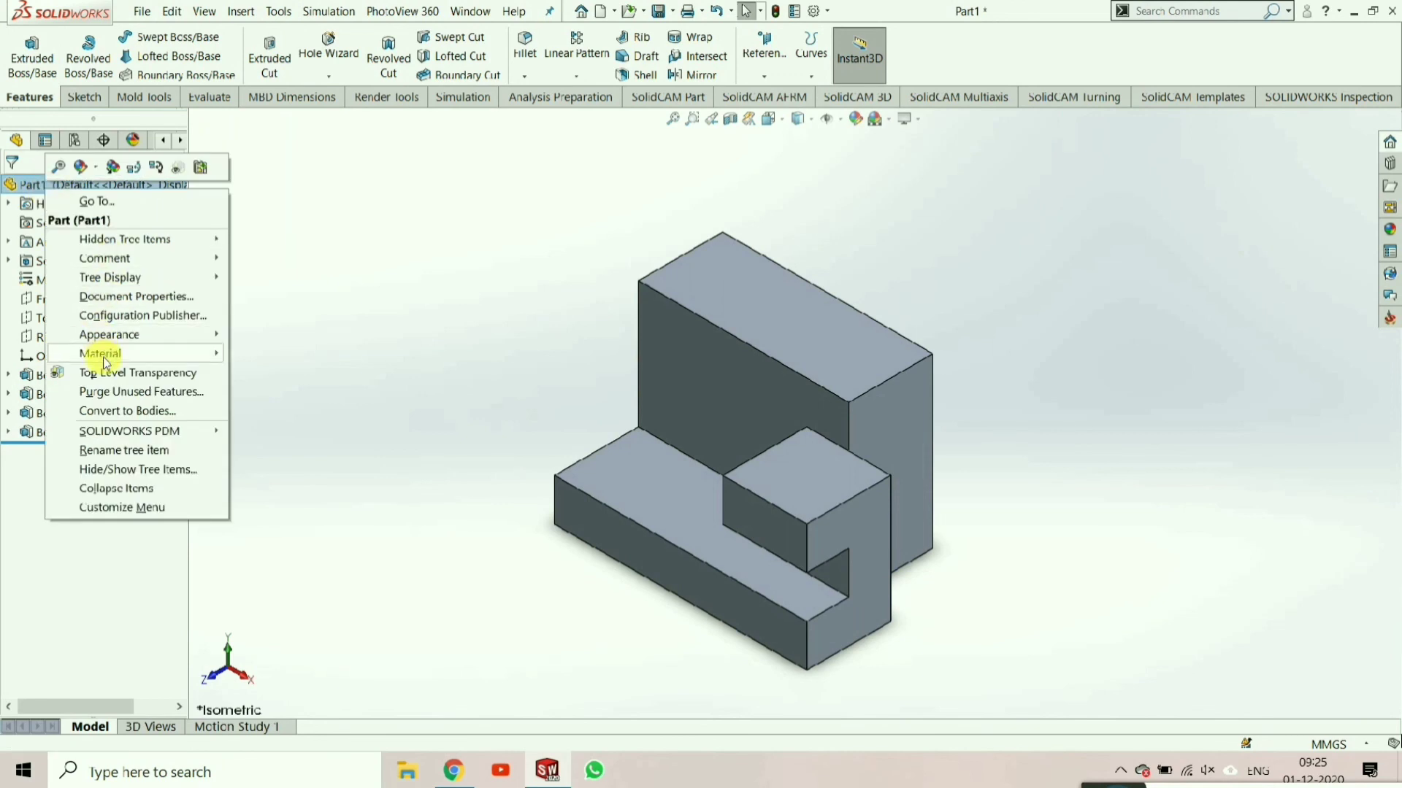
mouse_move(105, 363)
left_click(290, 357)
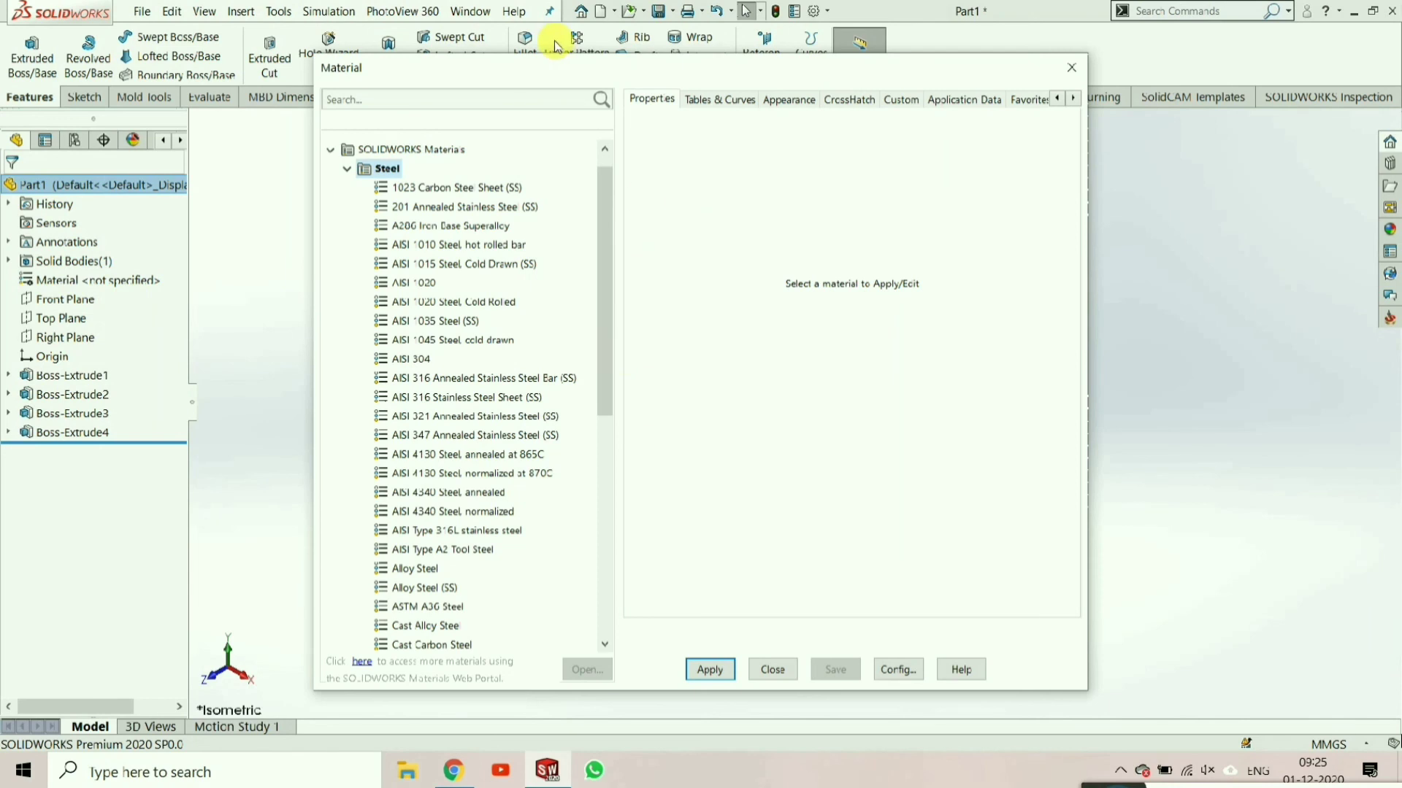
left_click_drag(531, 76, 476, 57)
scroll(372, 365, "down", 7)
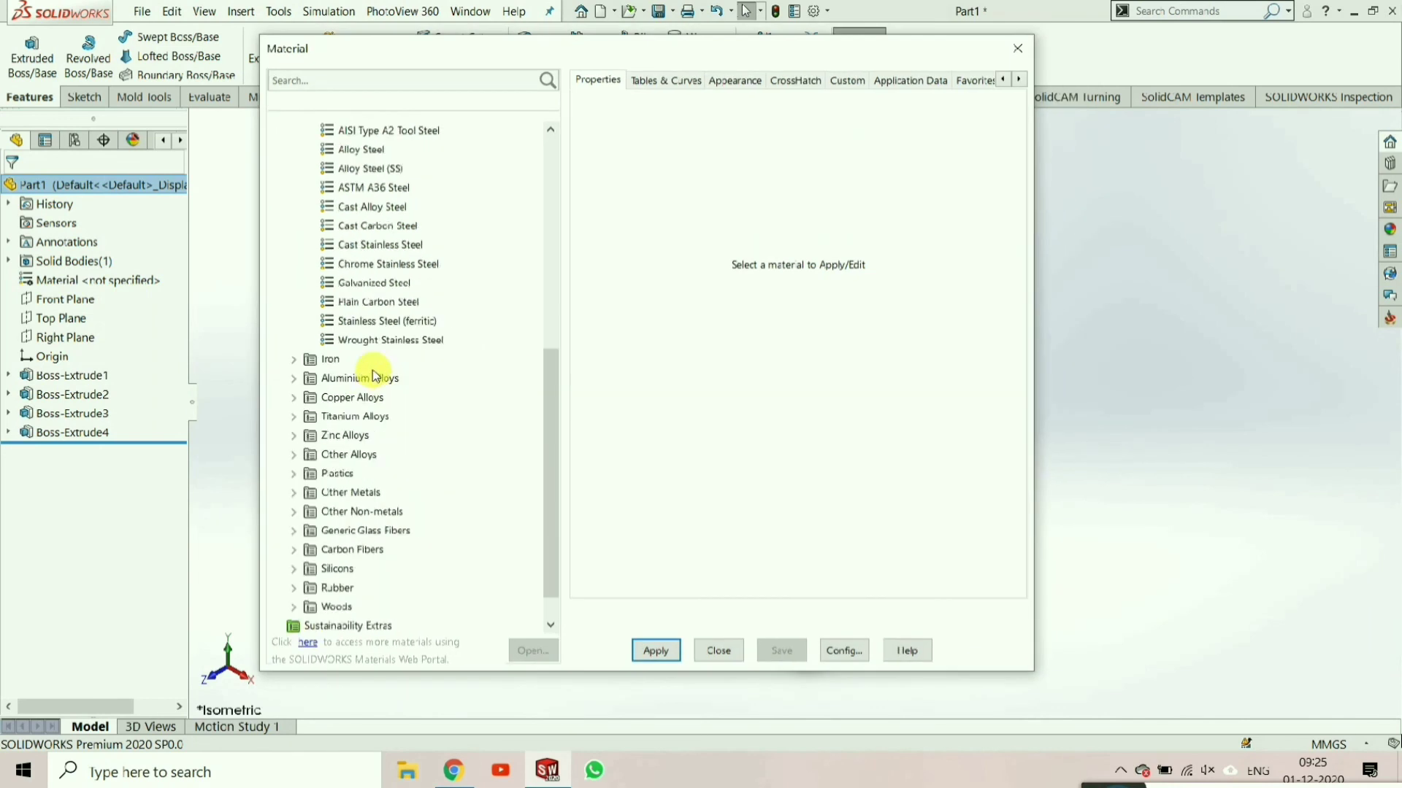
left_click(294, 378)
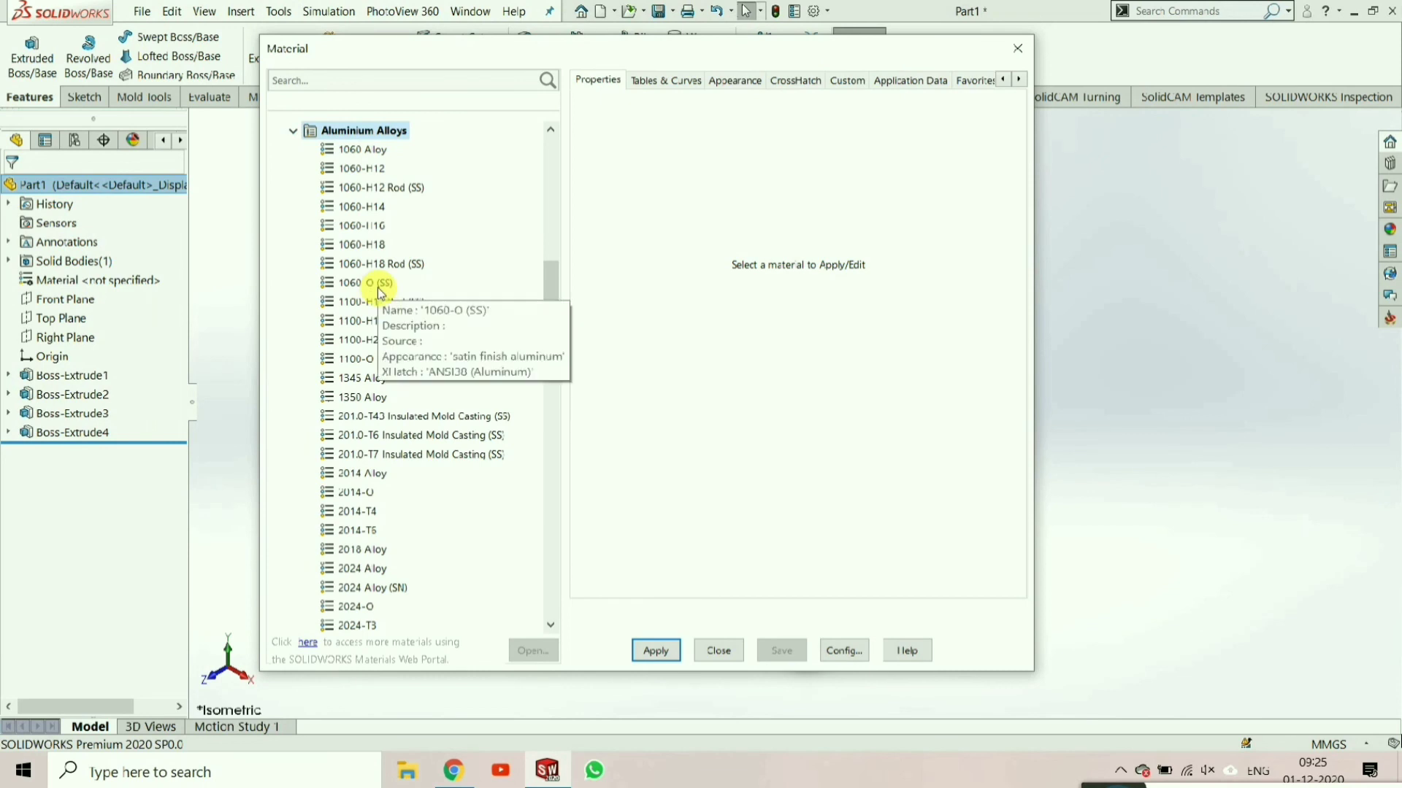
left_click(360, 398)
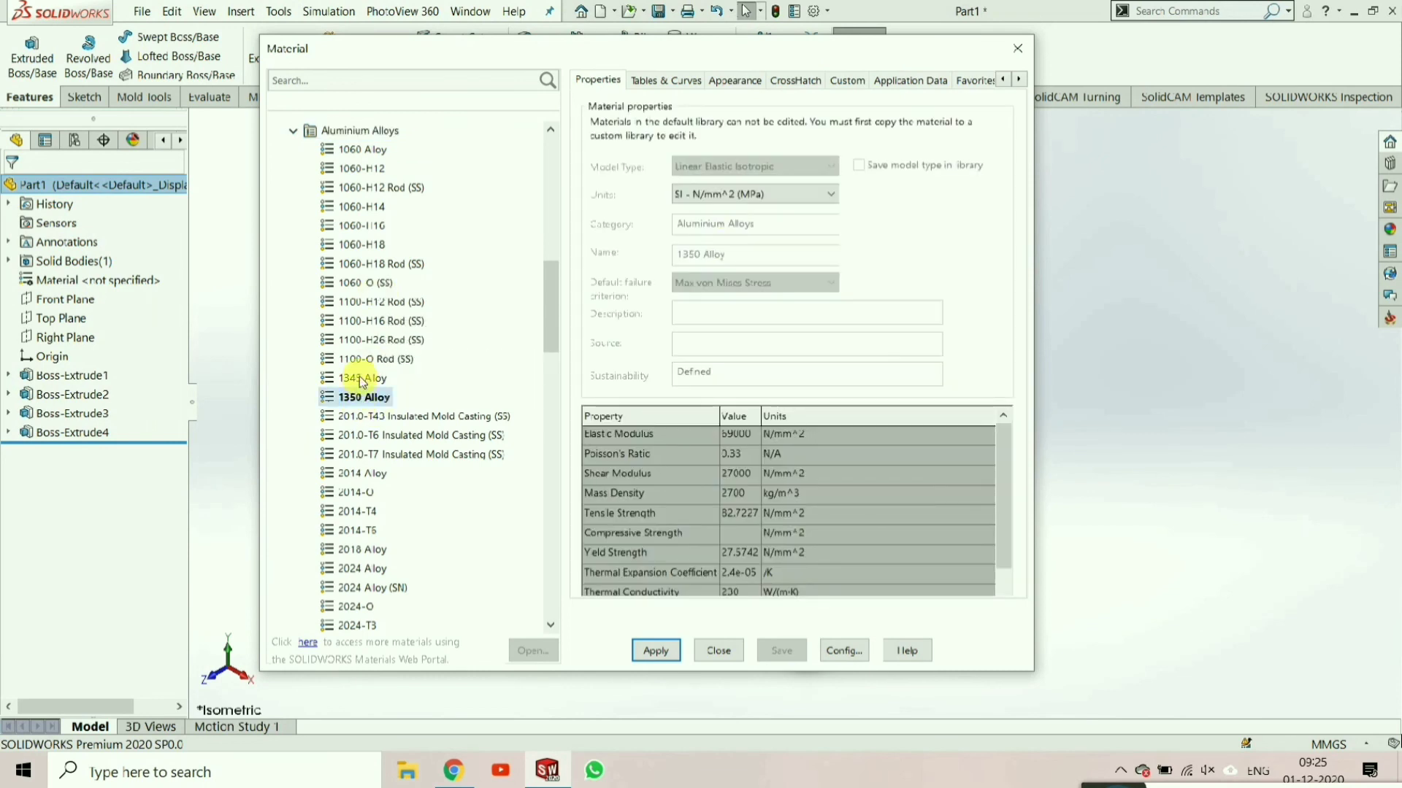
left_click(776, 193)
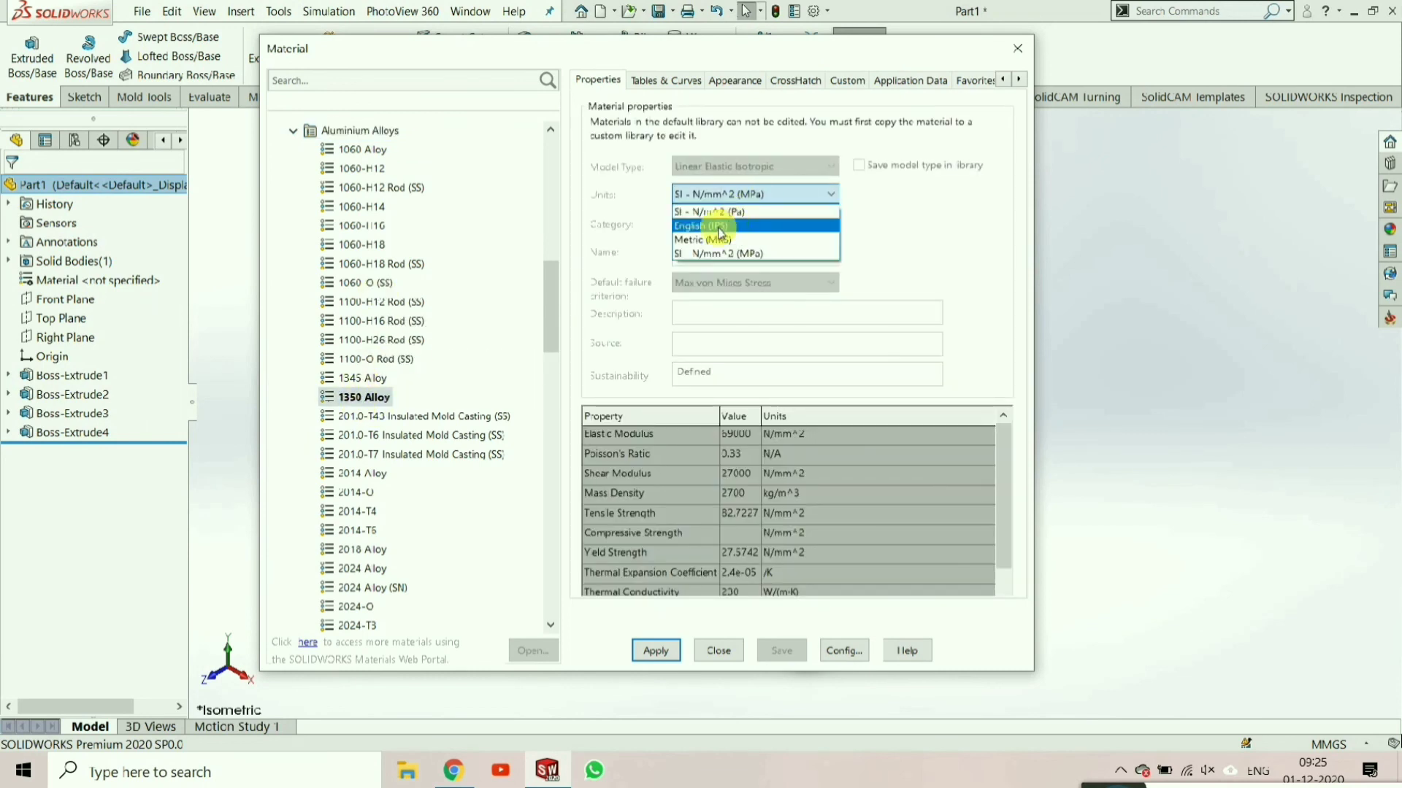
left_click(778, 194)
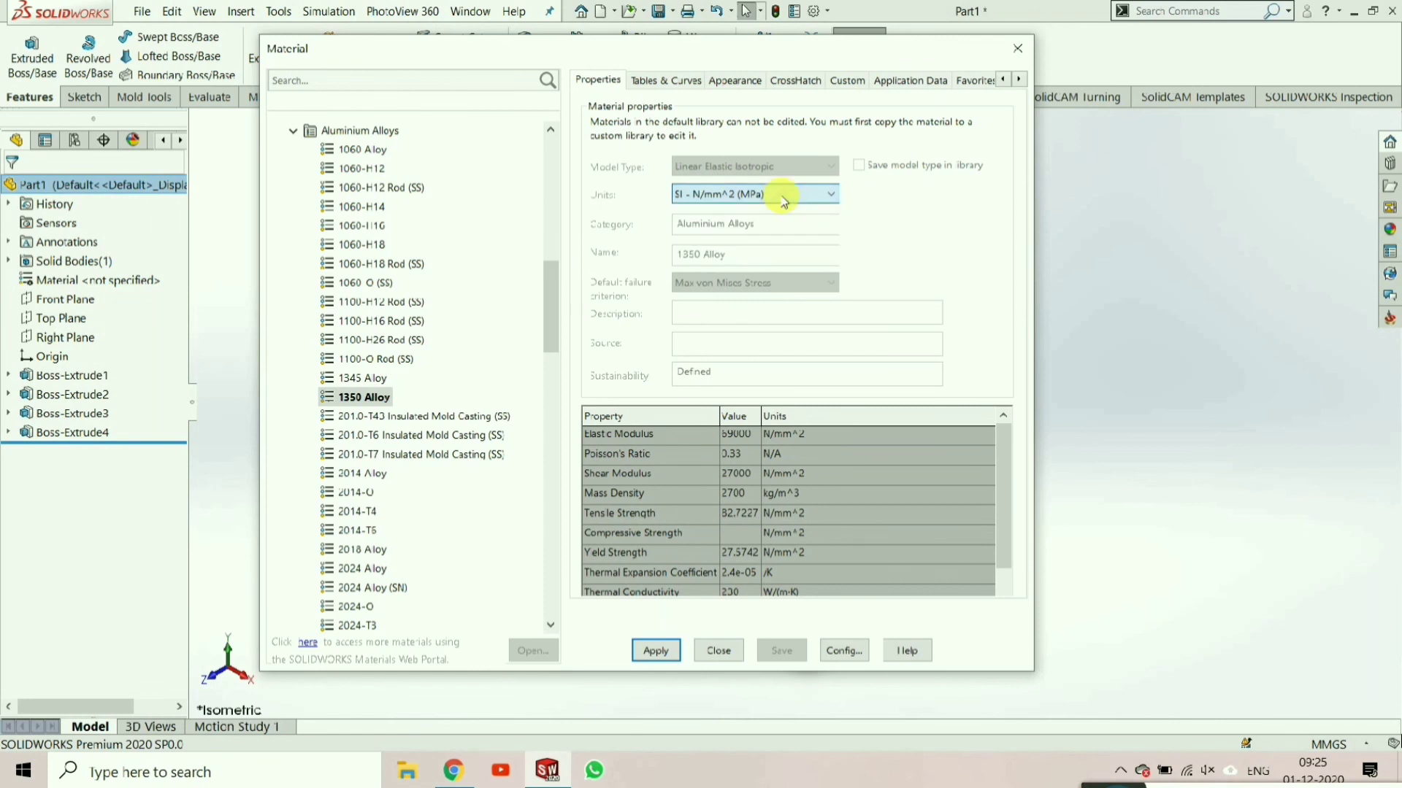
left_click(656, 650)
left_click(716, 651)
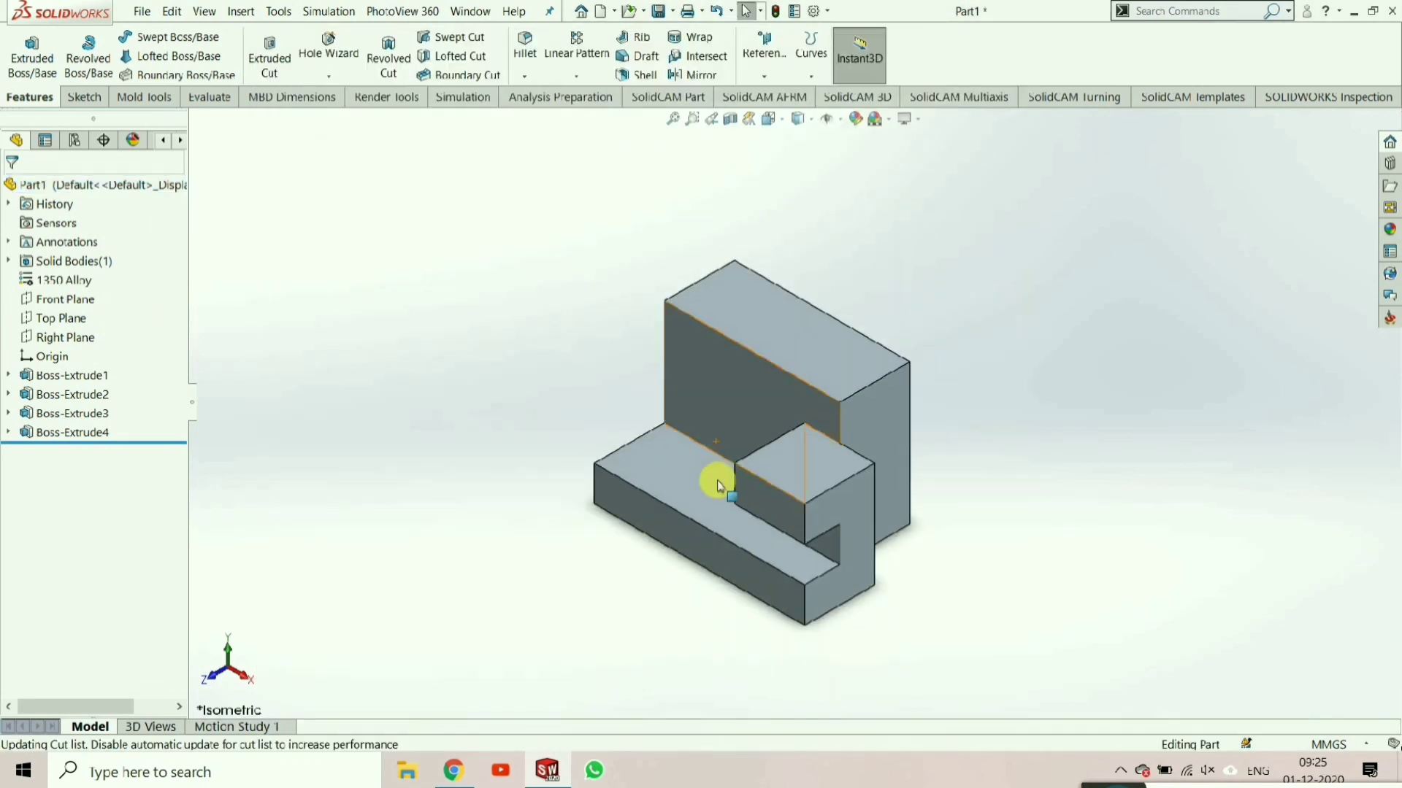
- Change the whole part's satin finish aluminum appearance to a medium violet-blue from the standard colour swatches
scroll(748, 485, "down", 2)
scroll(752, 488, "up", 1)
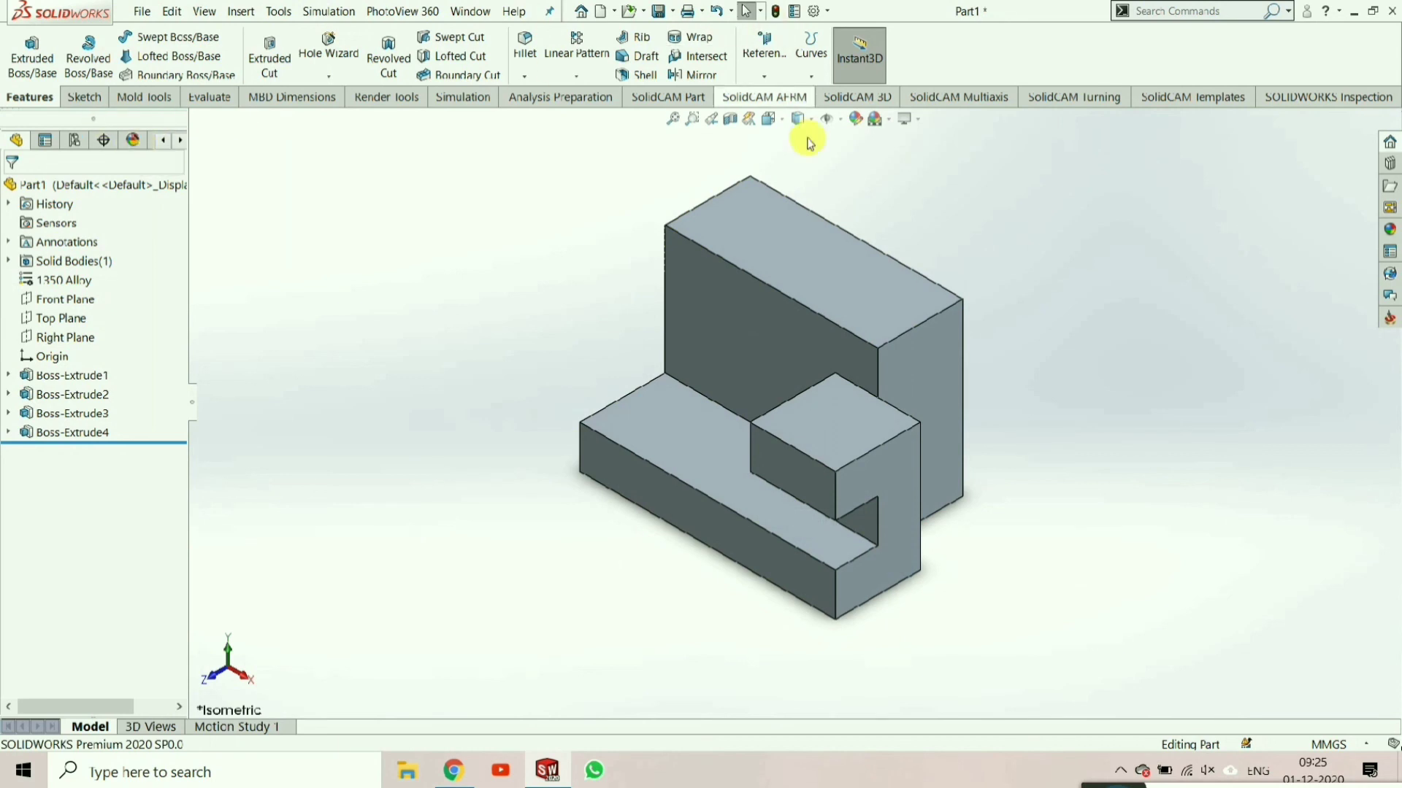
left_click(856, 119)
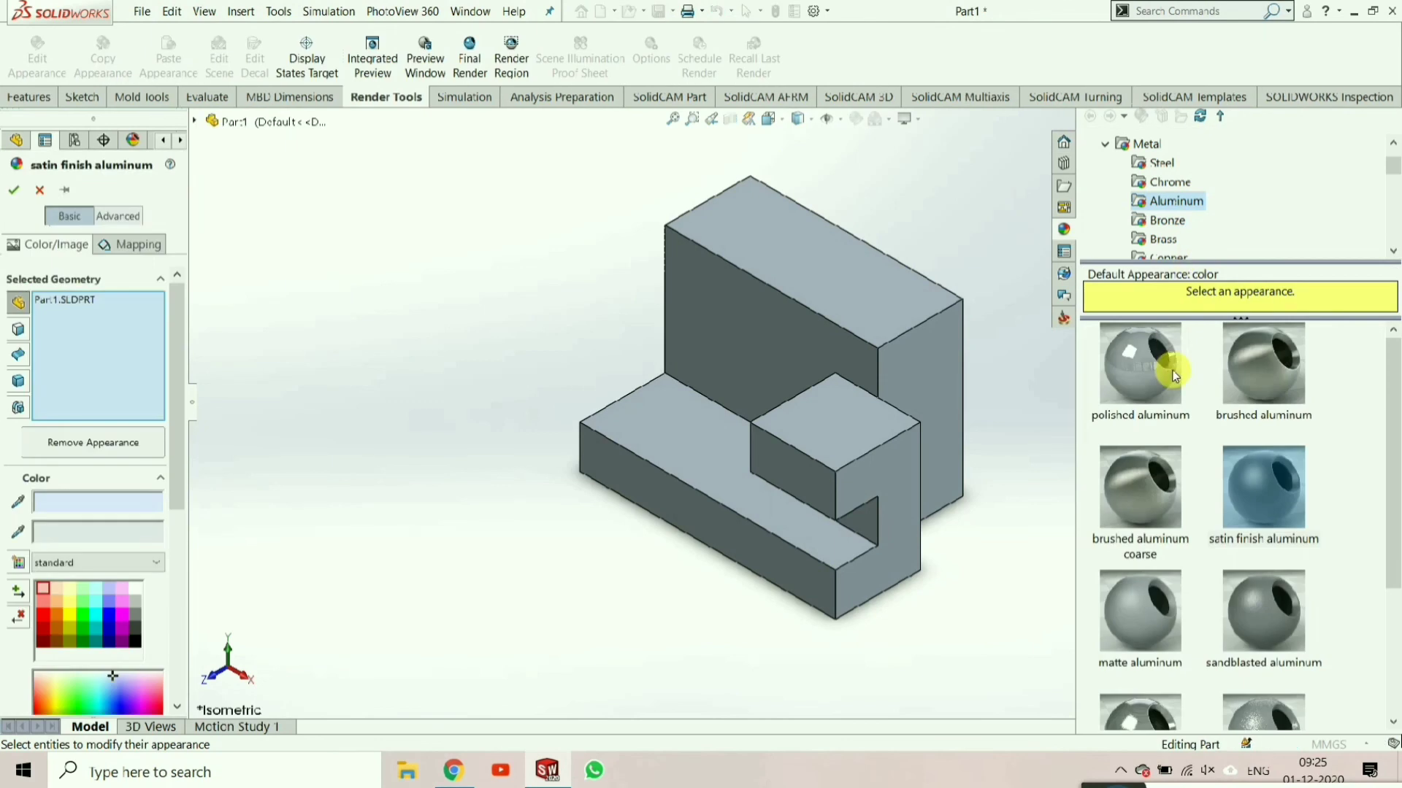
left_click(80, 613)
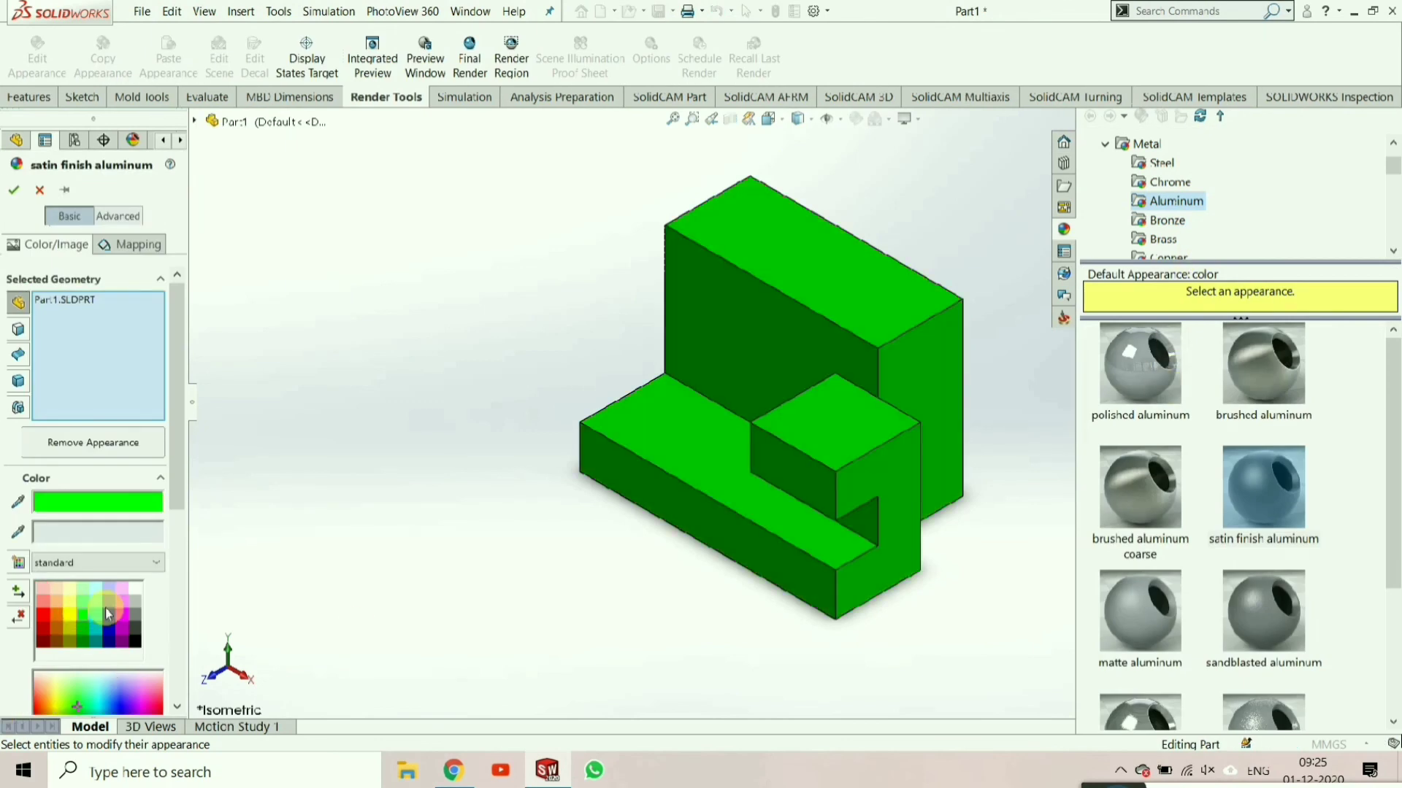
left_click(108, 606)
left_click(107, 618)
left_click(107, 606)
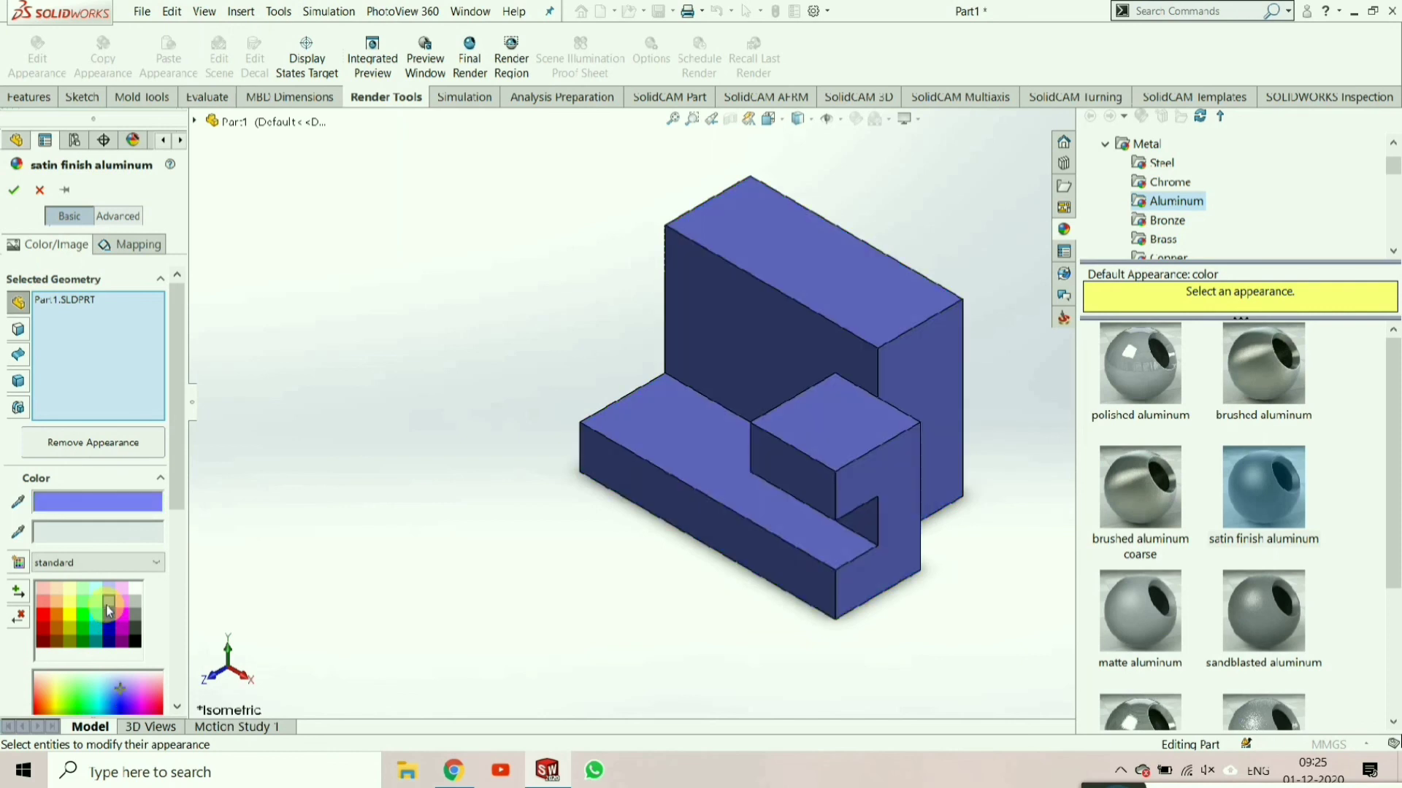
left_click(15, 188)
- Turn on RealView Graphics and switch off Shadows in Shaded Mode
left_click(907, 118)
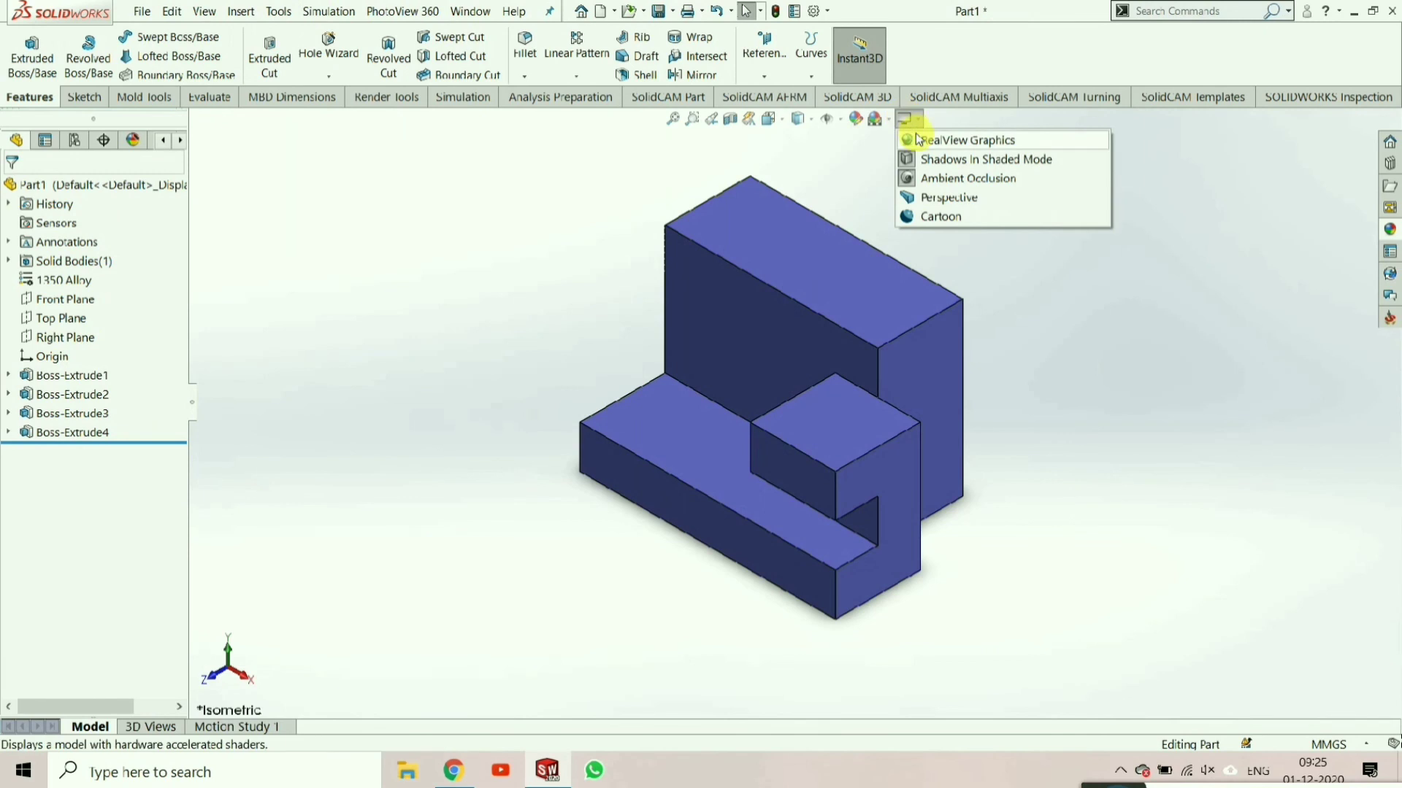
left_click(918, 140)
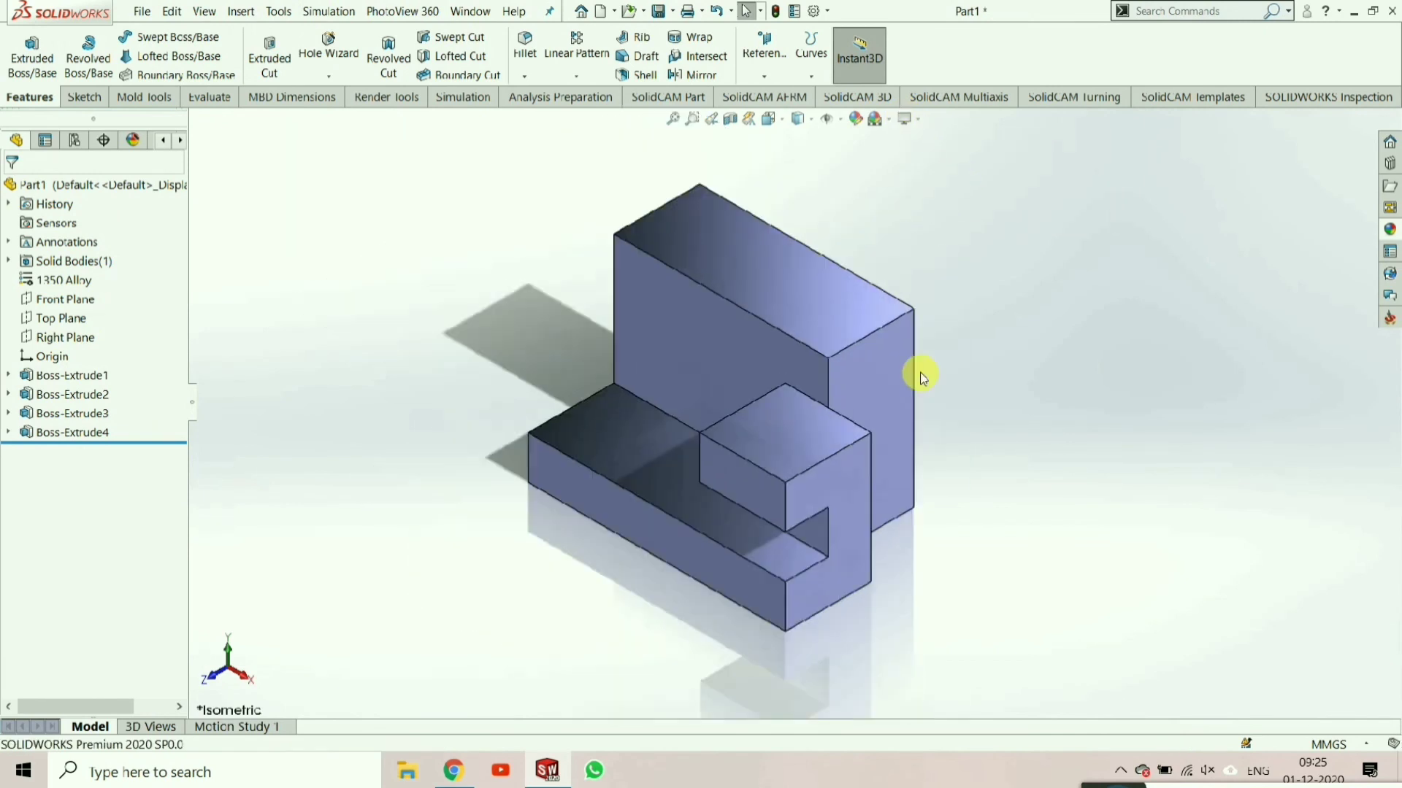
left_click(905, 119)
left_click(921, 158)
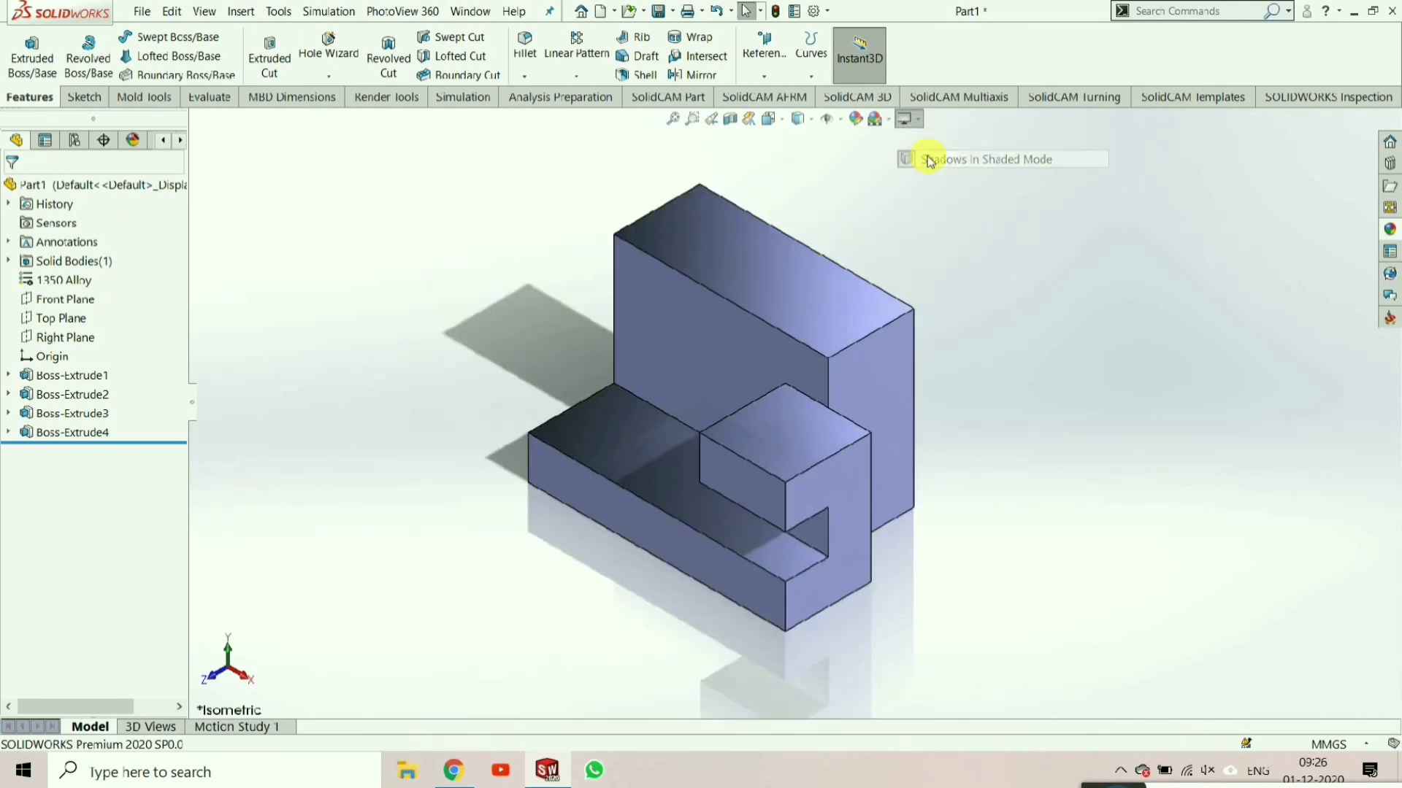
left_click(919, 125)
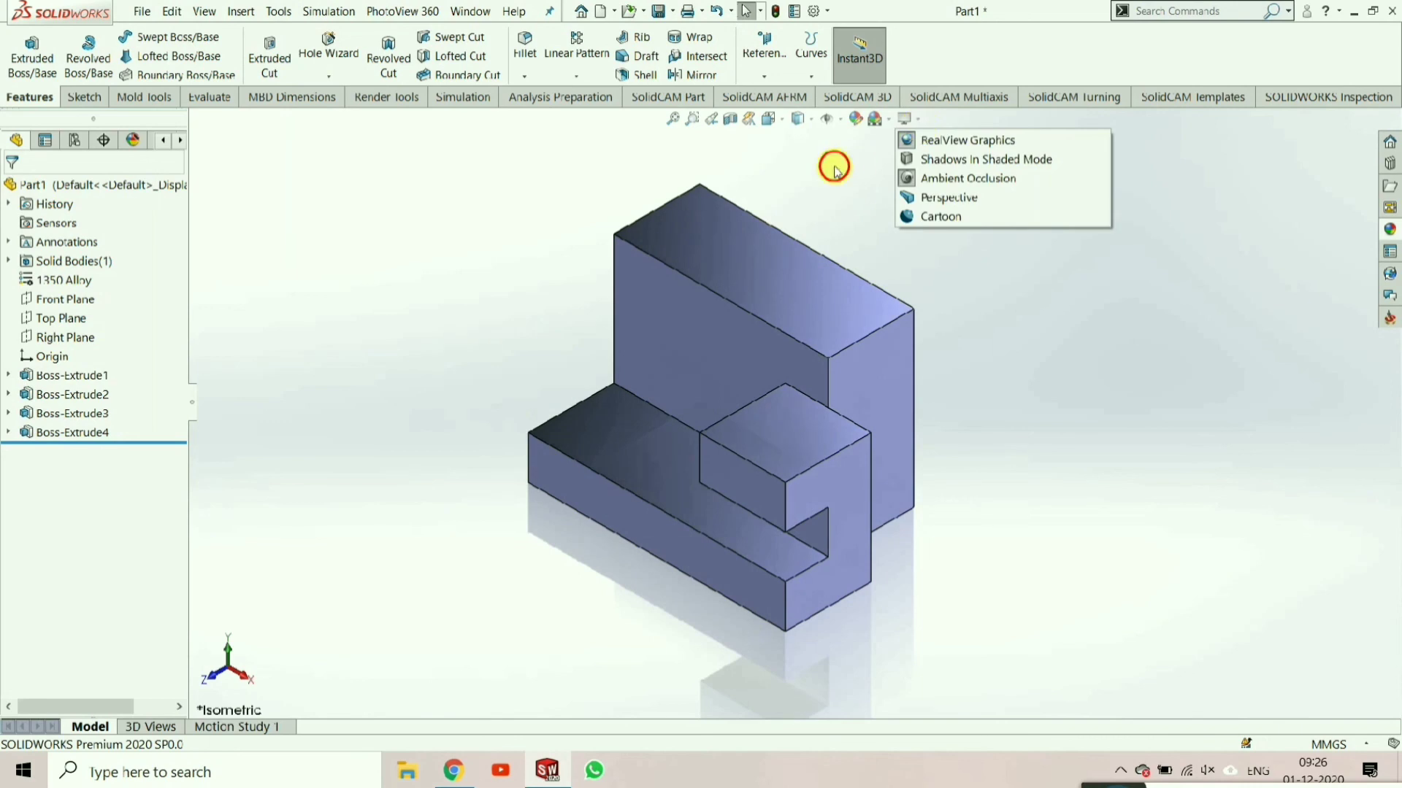
scroll(659, 394, "down", 2)
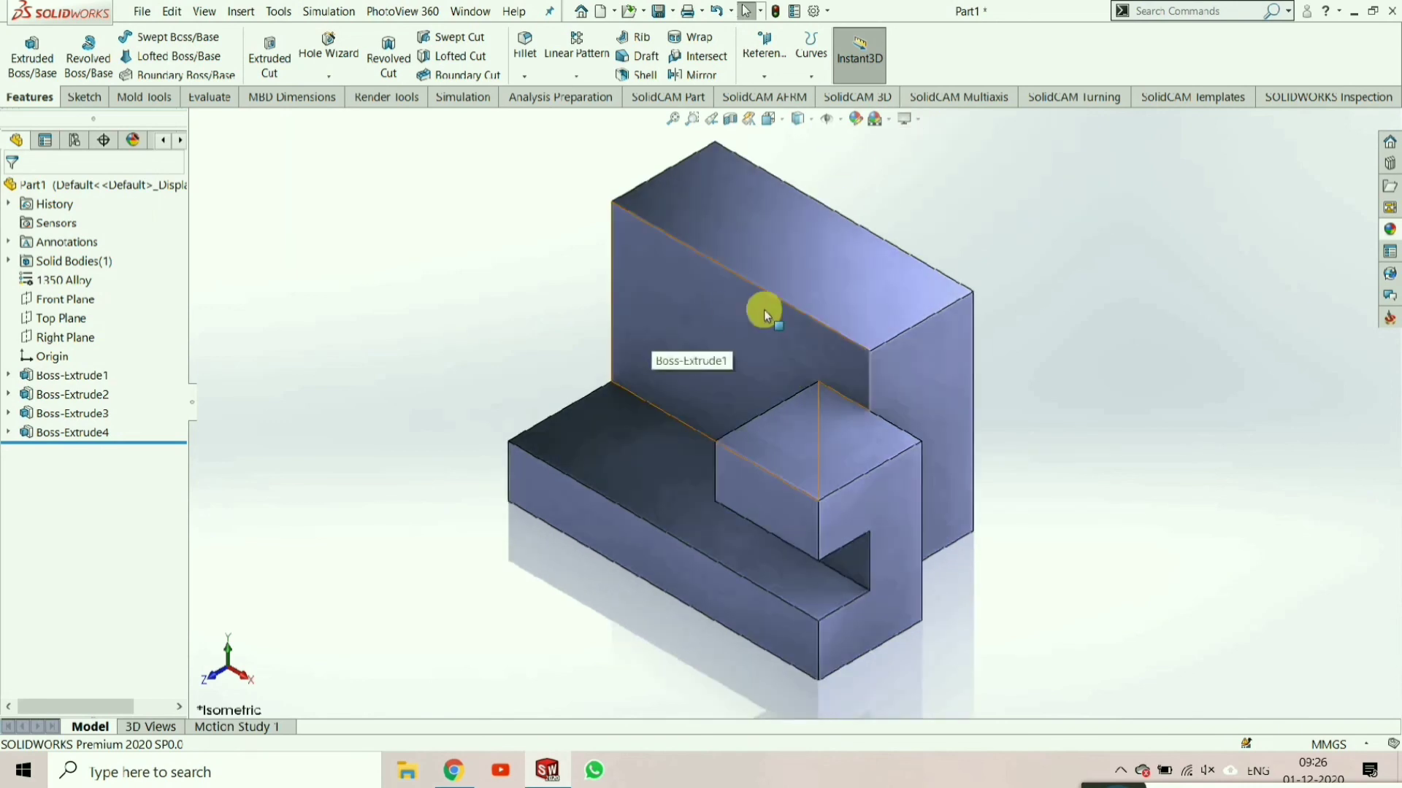
- Evaluate the part's mass properties, examining the mass, volume and surface area, and close the report
left_click(211, 100)
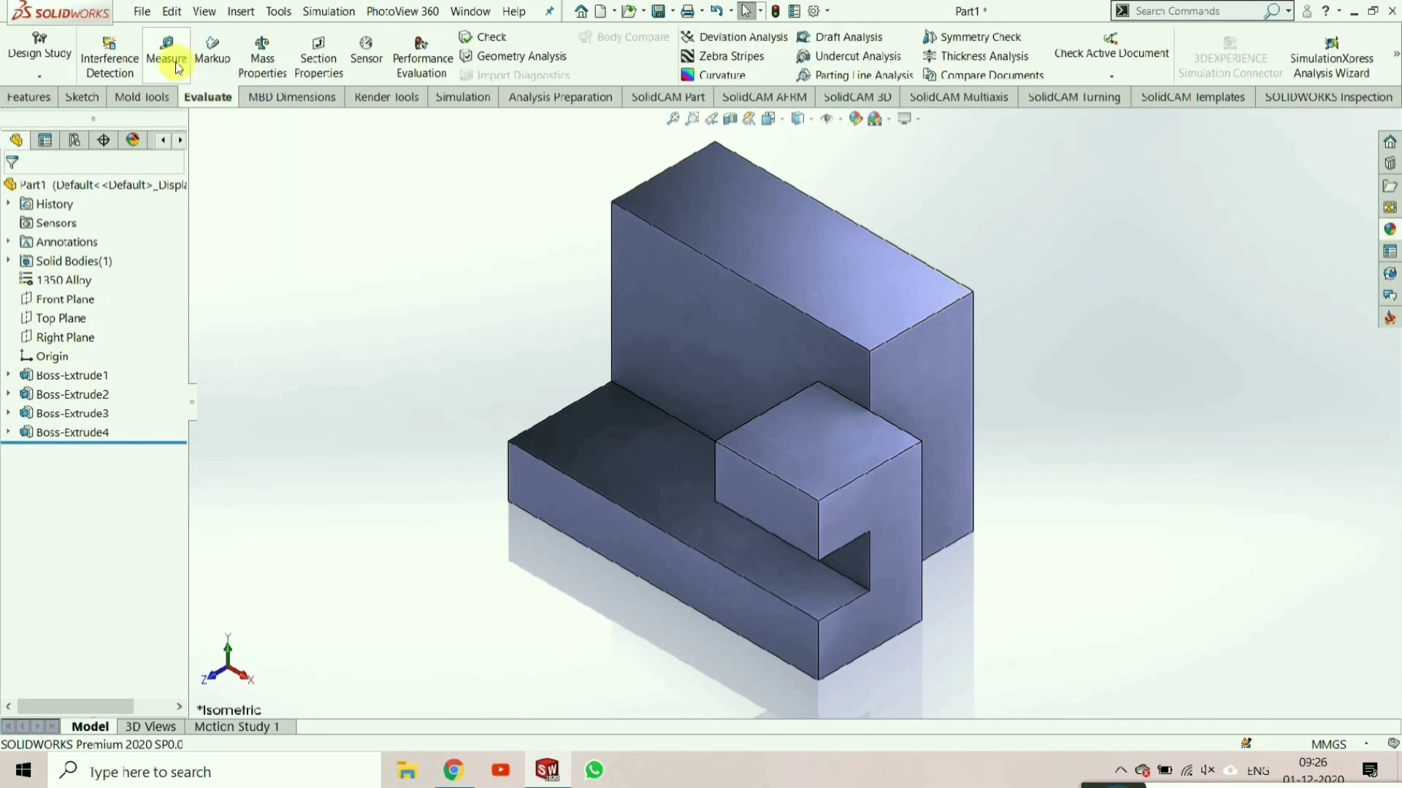
left_click(259, 55)
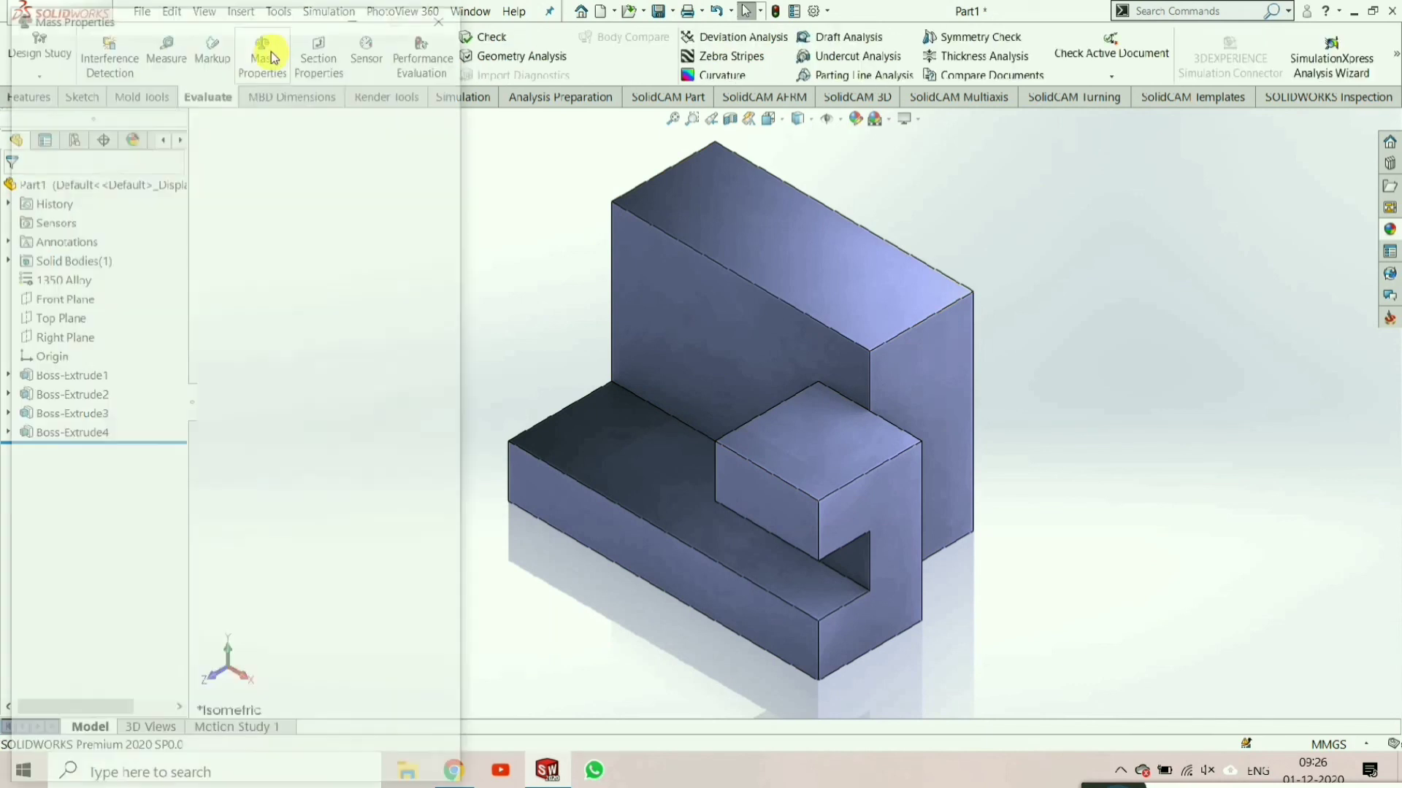
left_click_drag(258, 7, 289, 9)
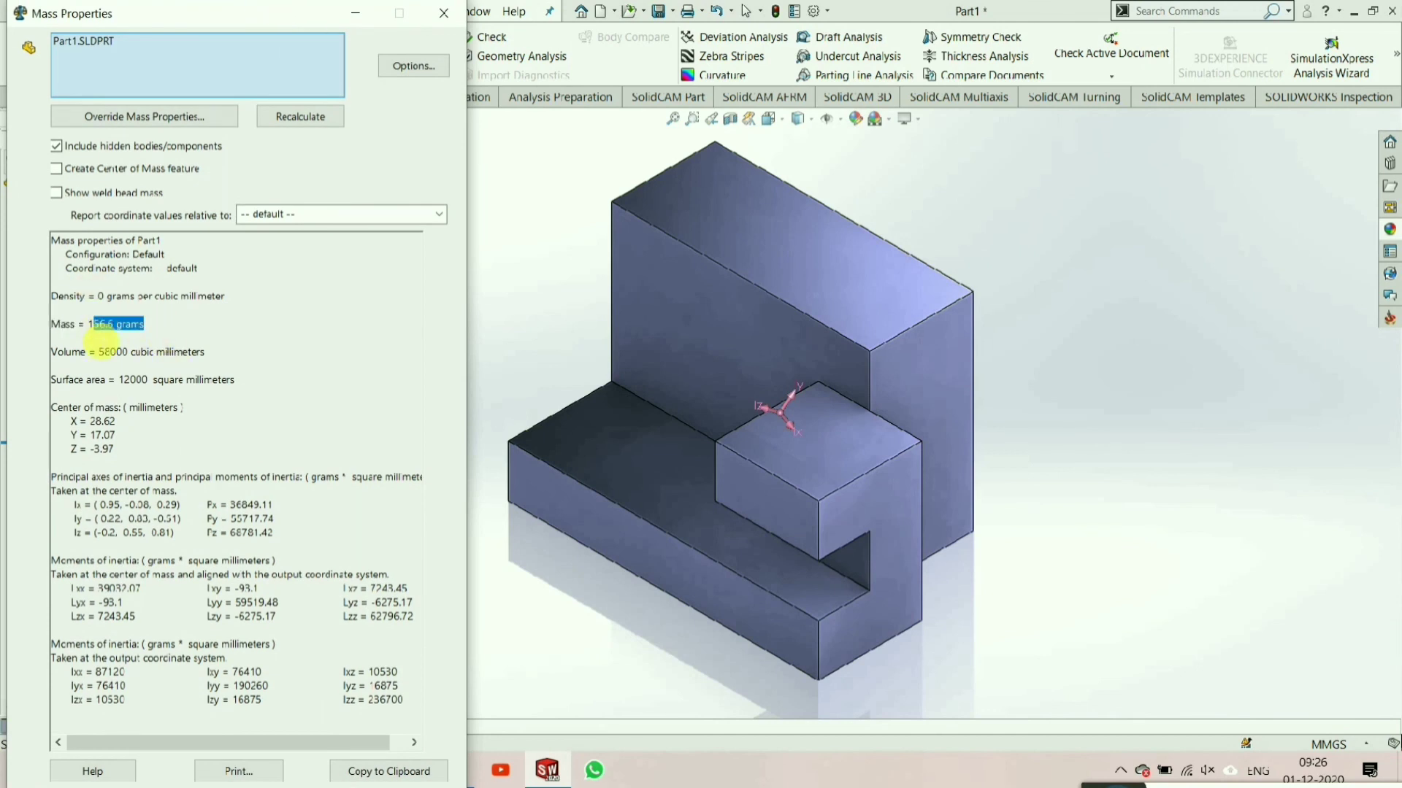
left_click_drag(100, 352, 223, 354)
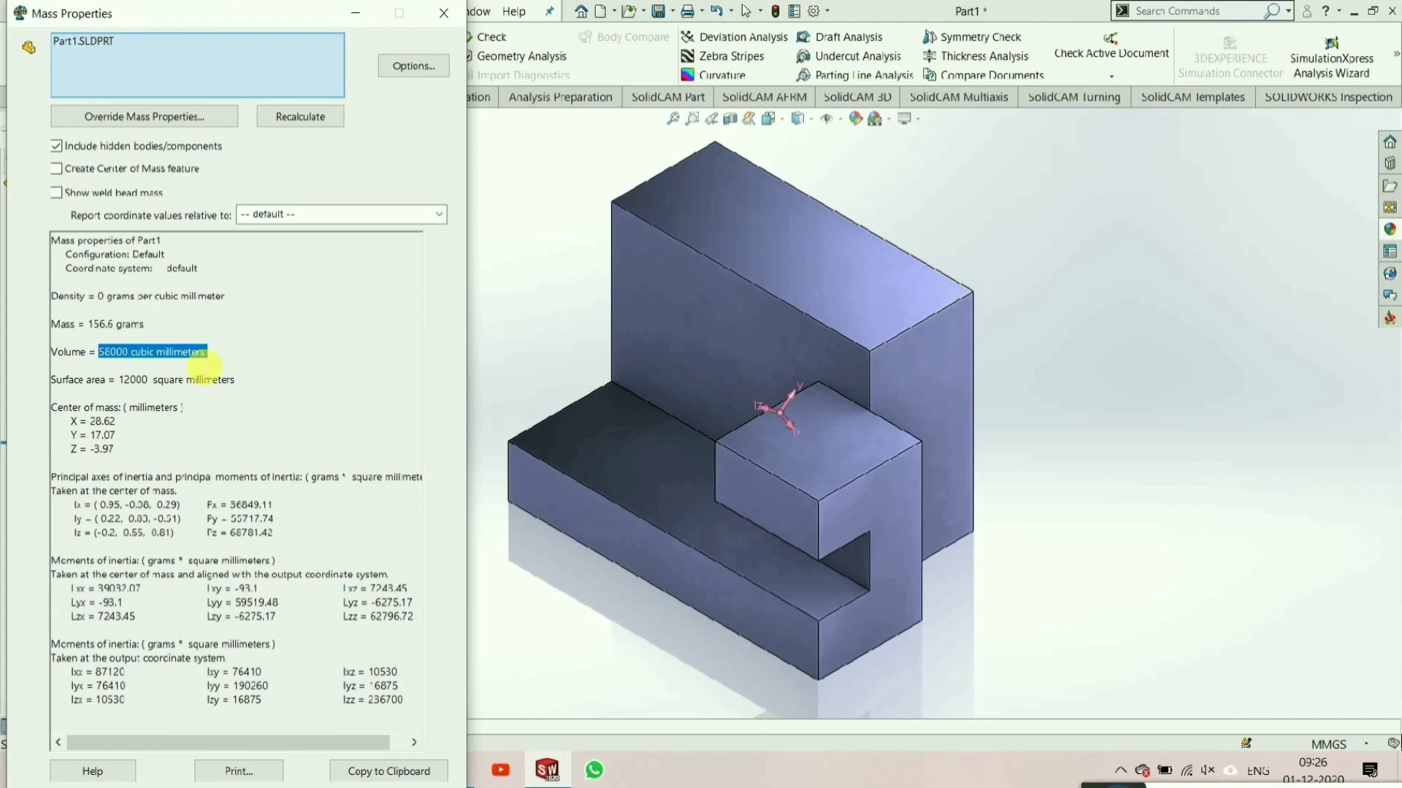
left_click(120, 380)
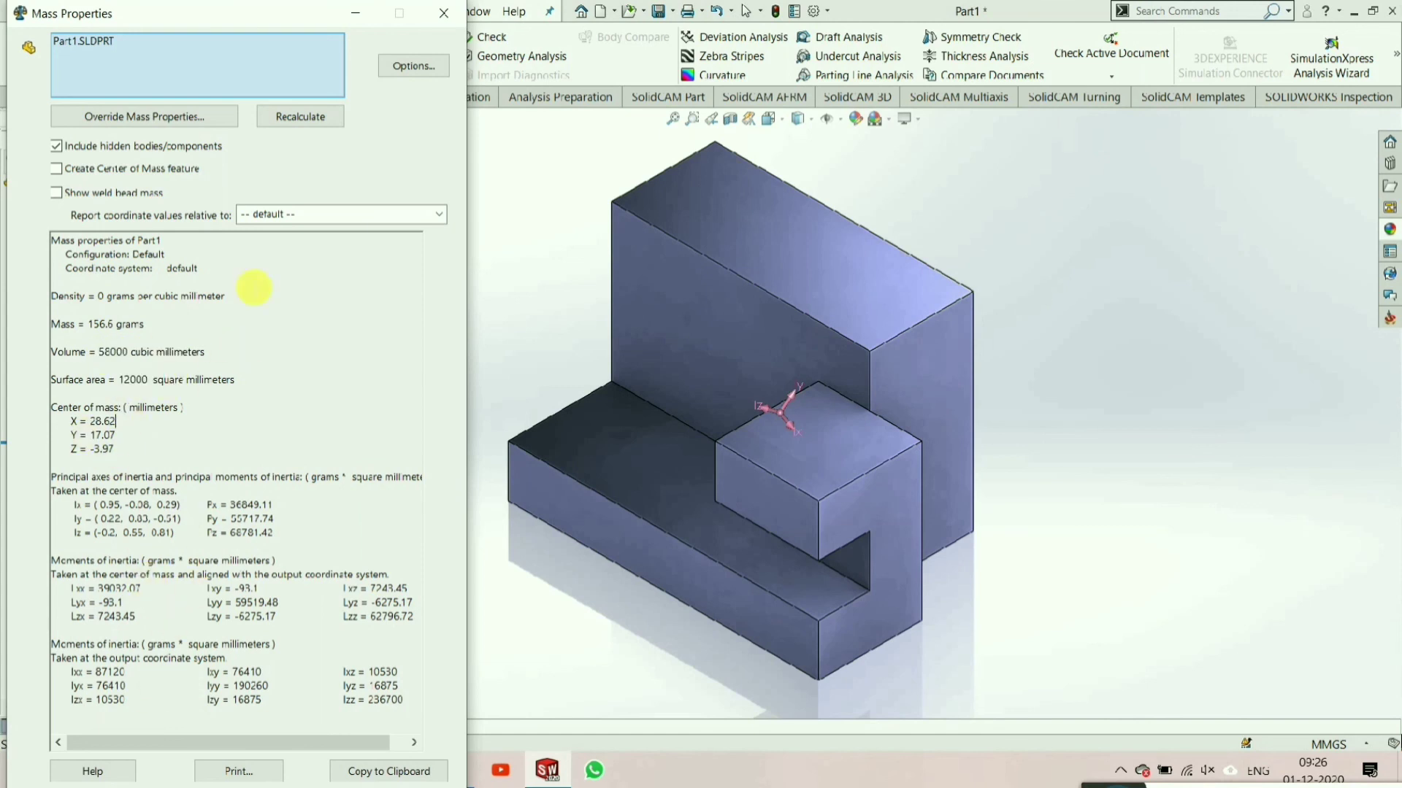
left_click(444, 13)
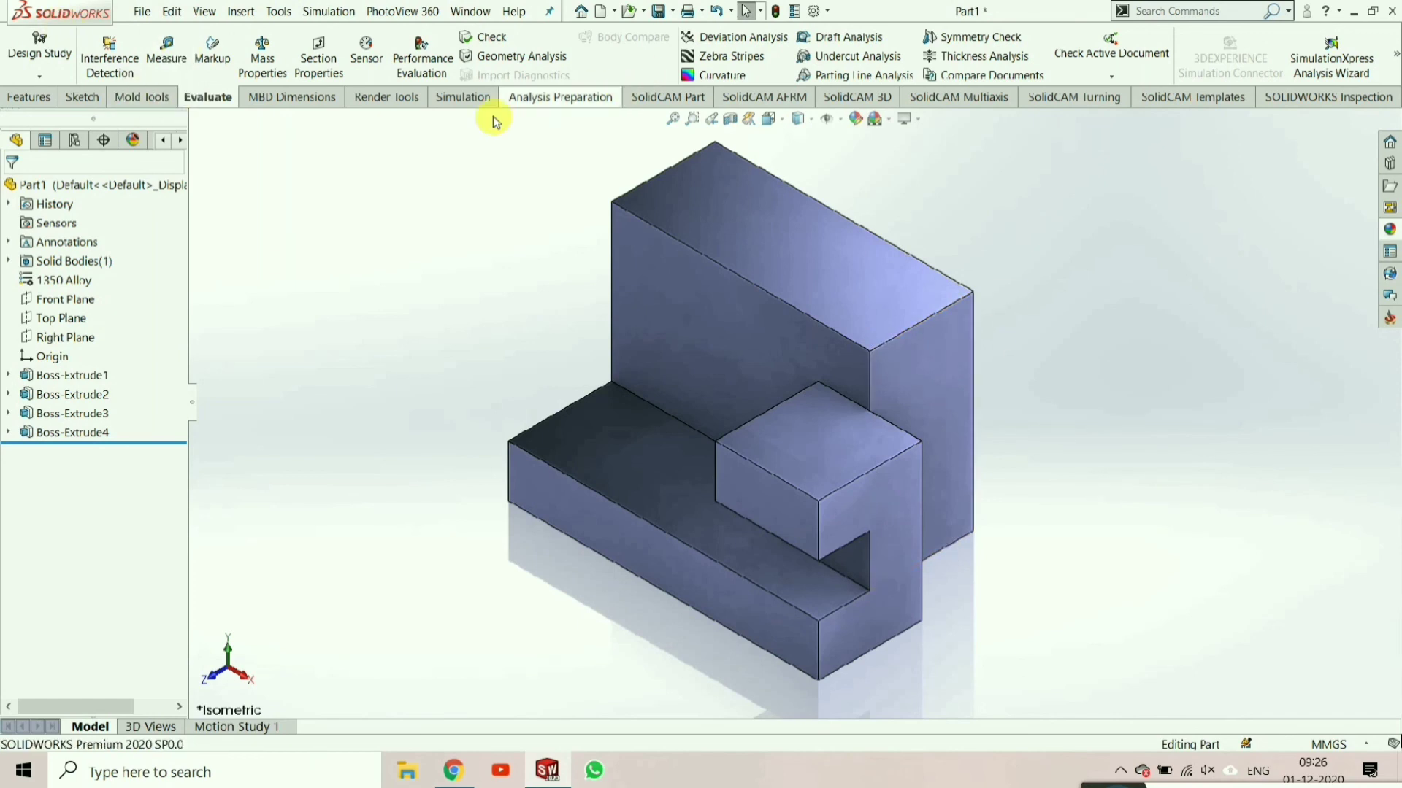
- Review the PhotoView 360 output size, image format and final render quality options, keeping 1920x1080, JPEG and Maximum
left_click(366, 104)
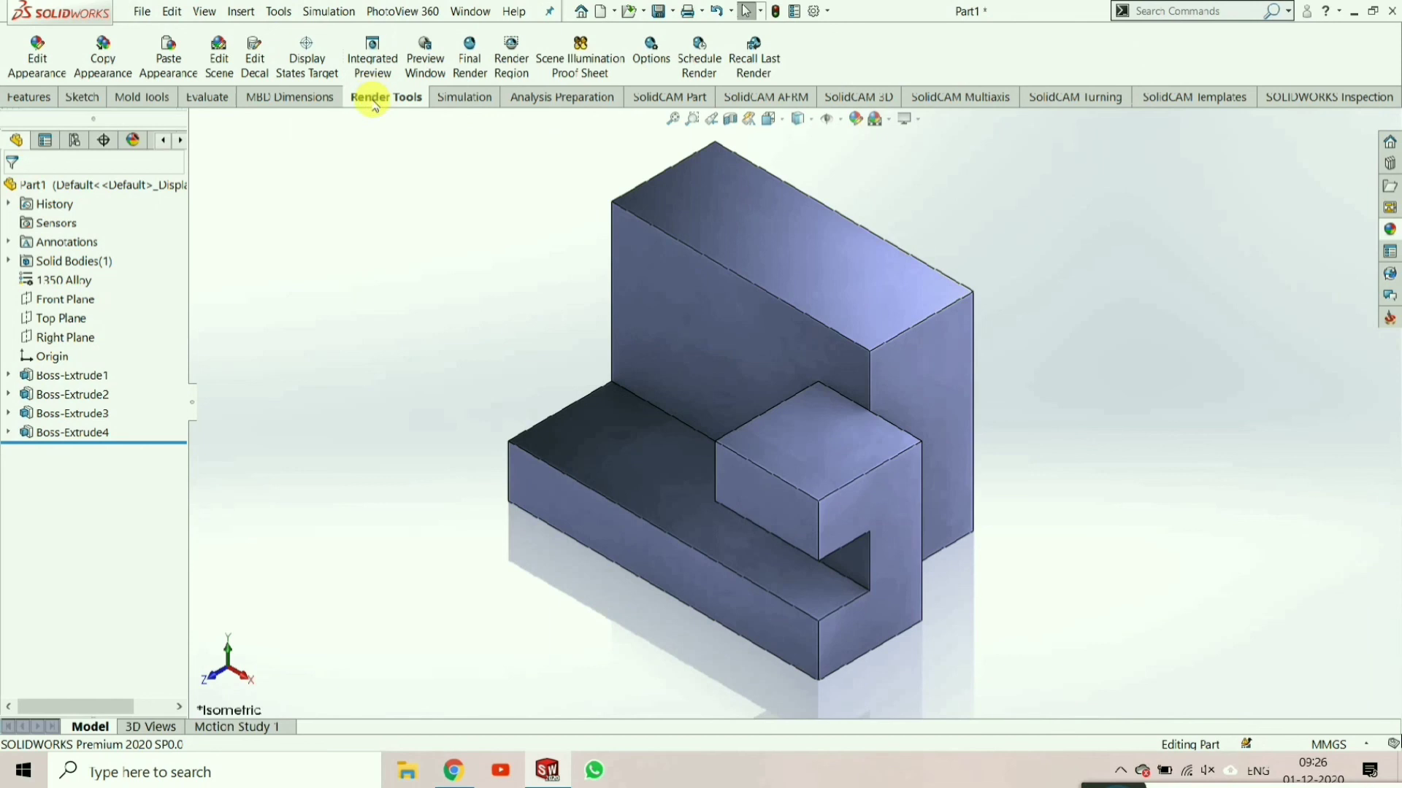
left_click(641, 57)
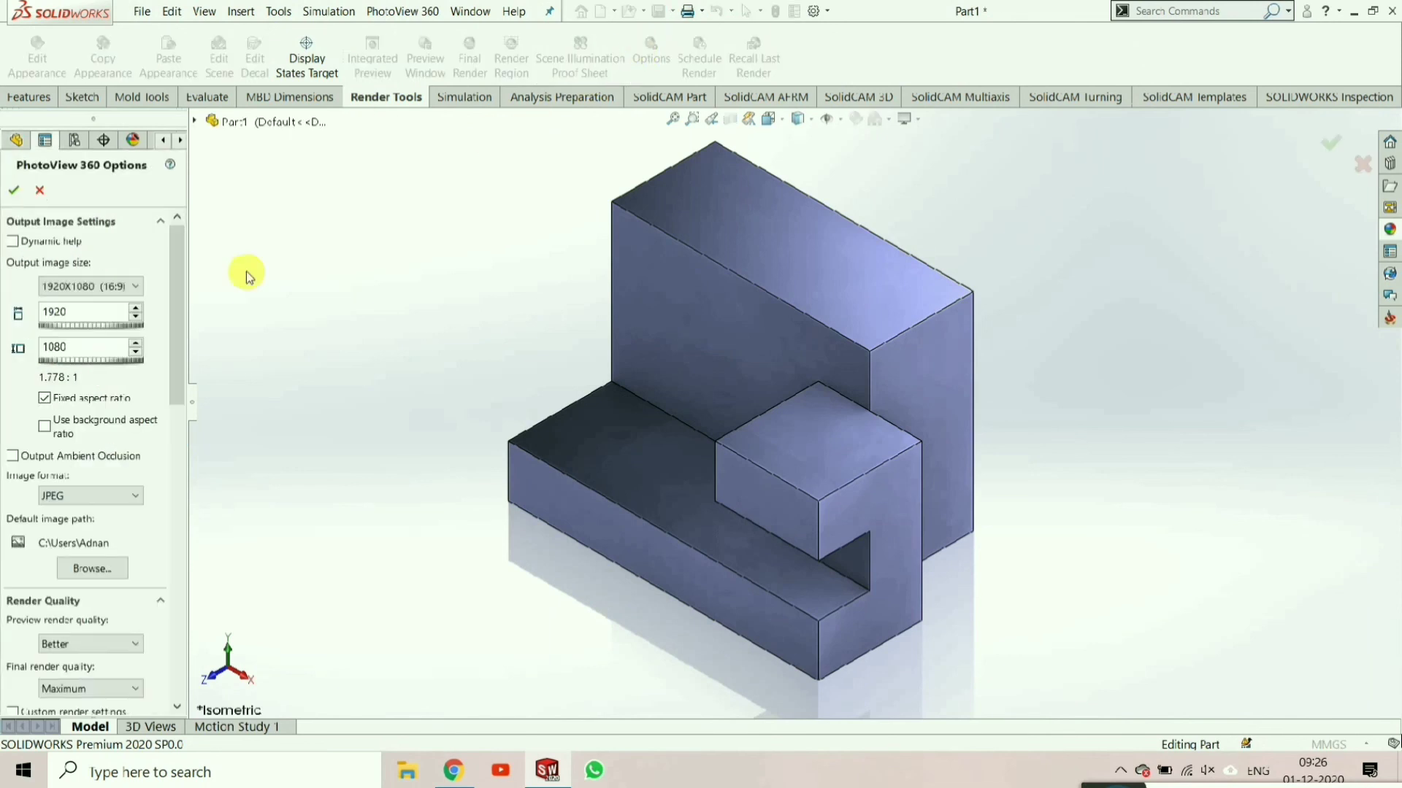
left_click(119, 286)
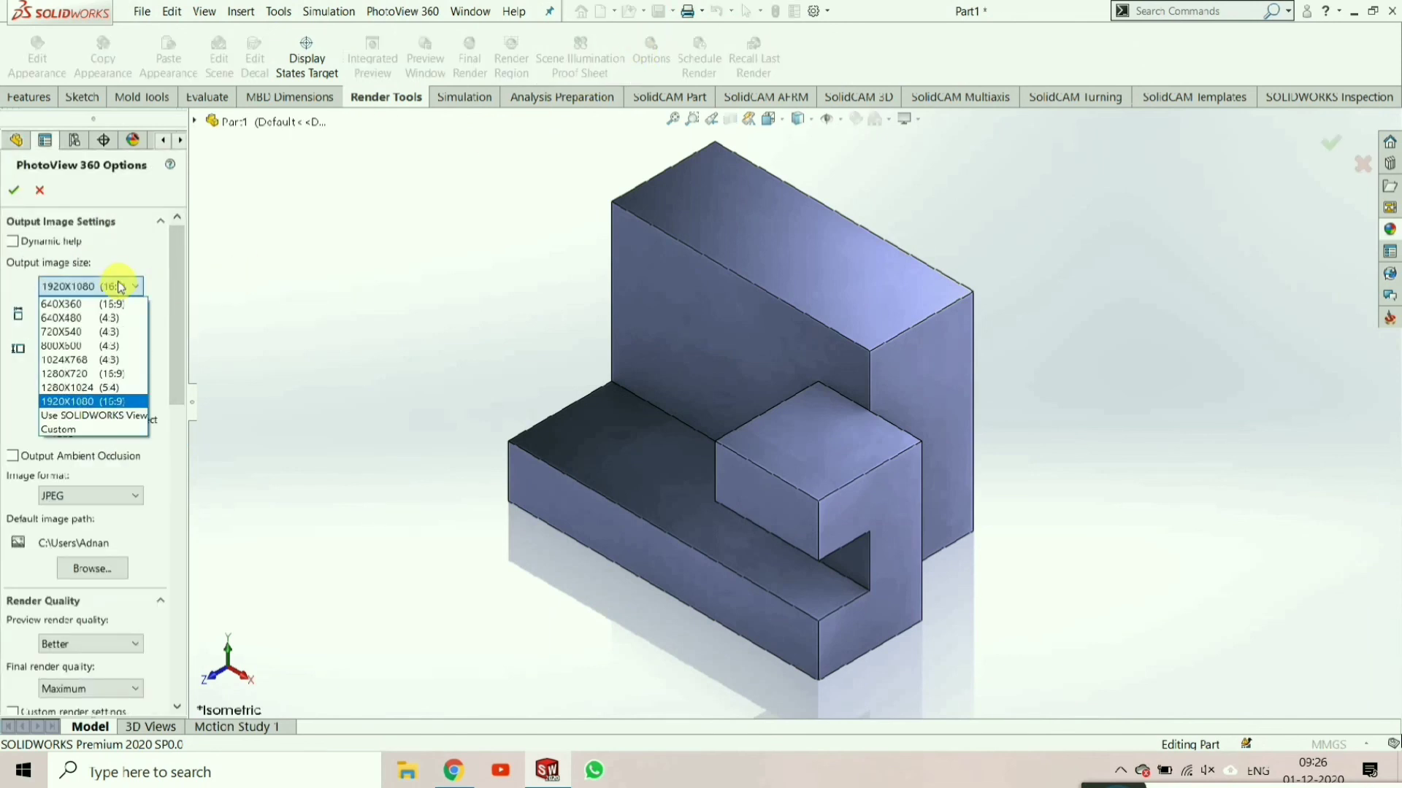
left_click(146, 314)
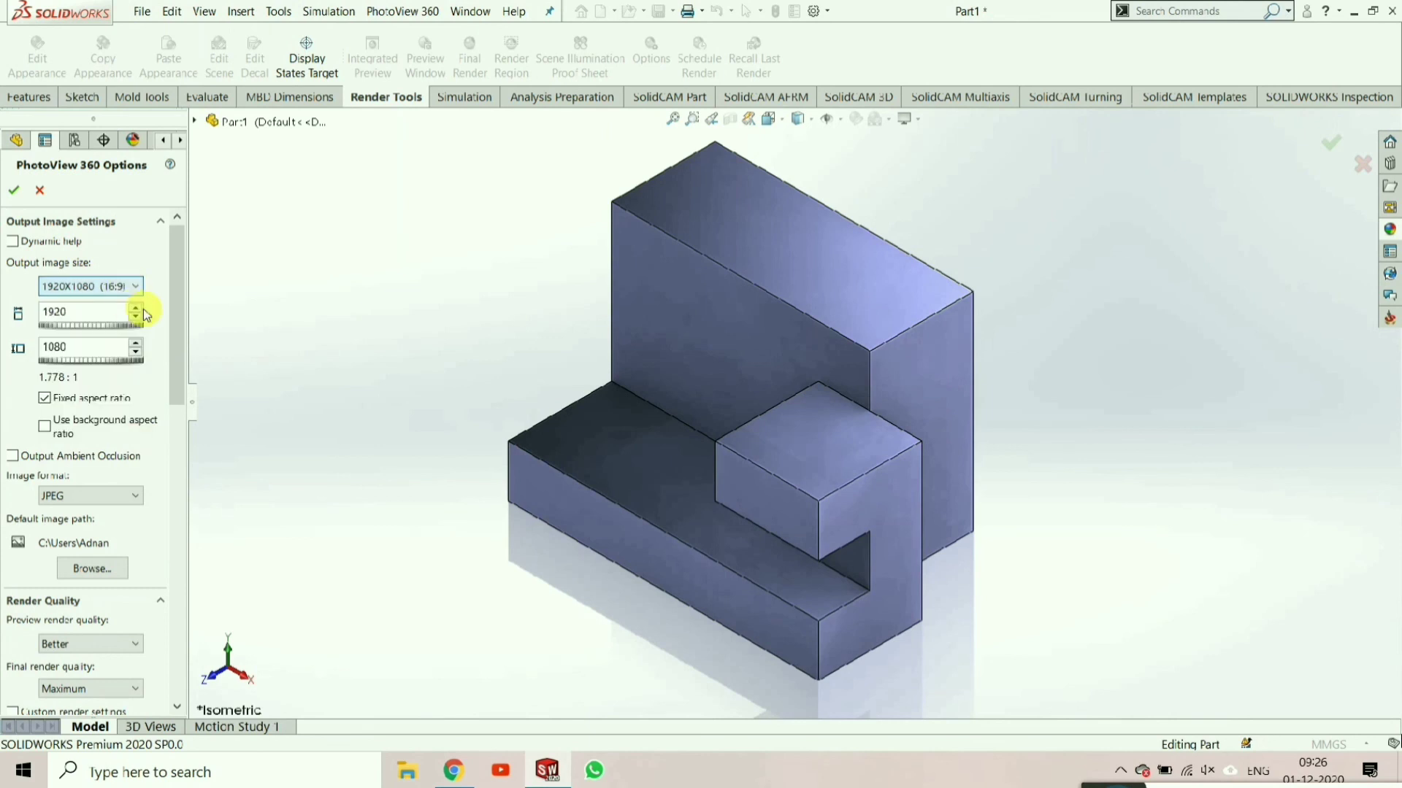
left_click(99, 495)
left_click(169, 442)
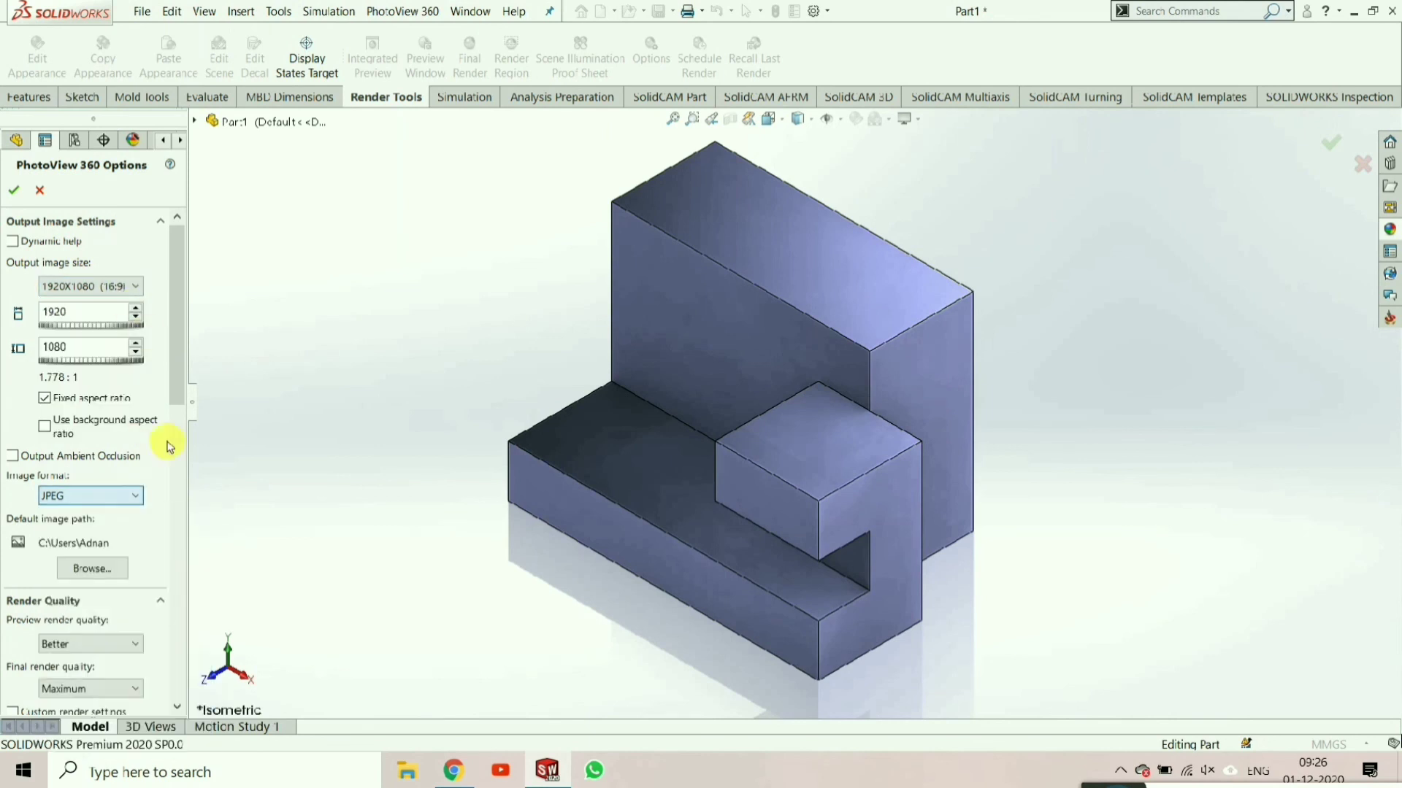
scroll(181, 421, "down", 1)
scroll(181, 422, "down", 5)
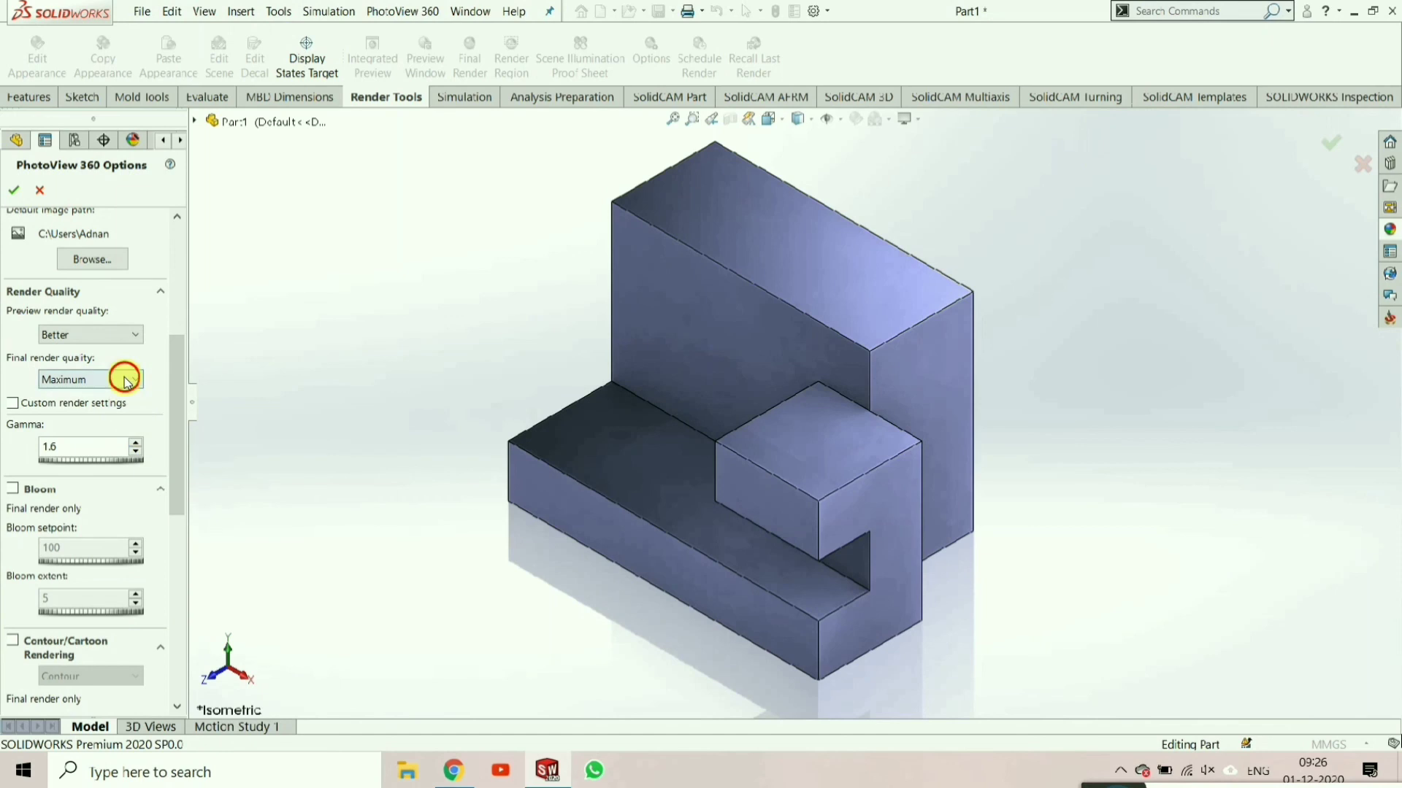
left_click(127, 380)
left_click(132, 379)
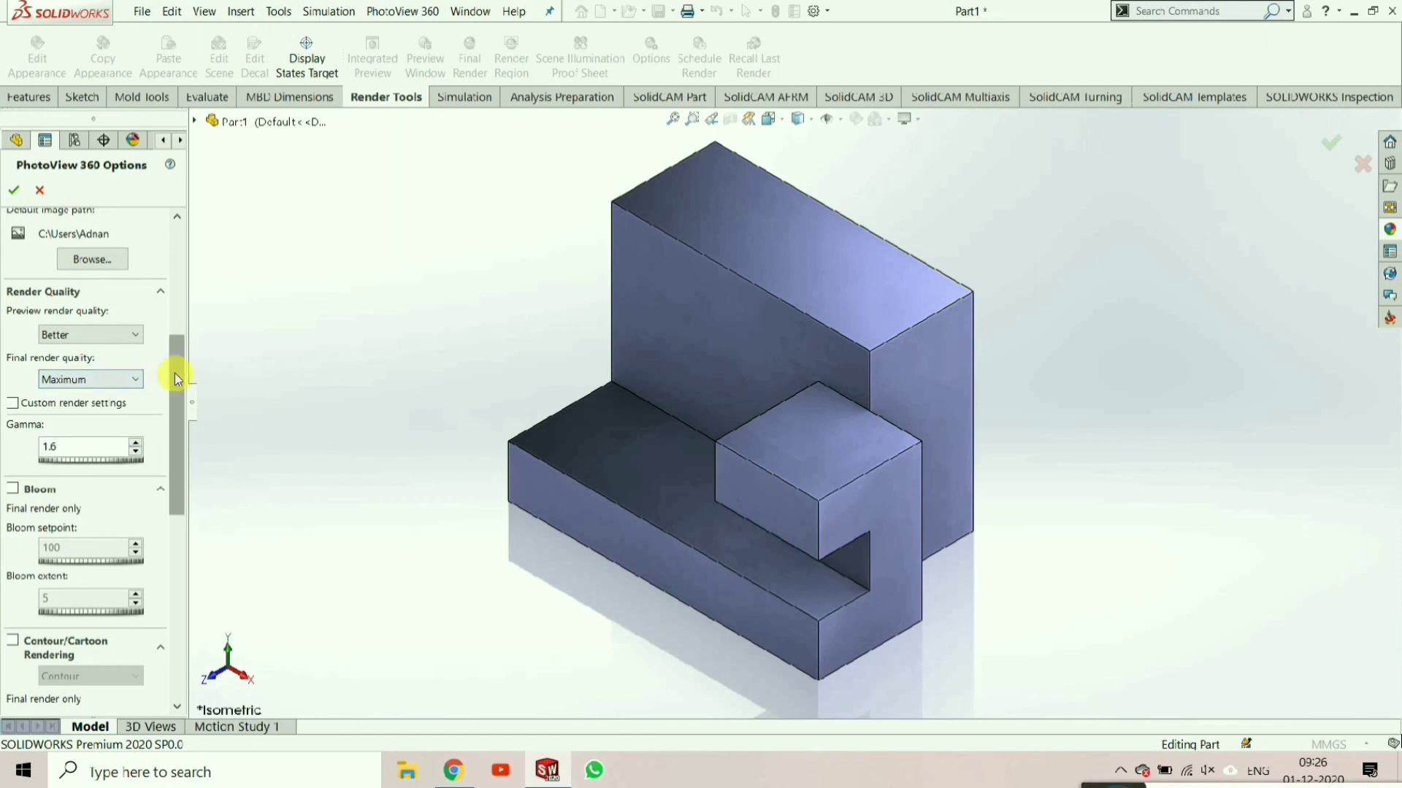
left_click_drag(179, 376, 103, 241)
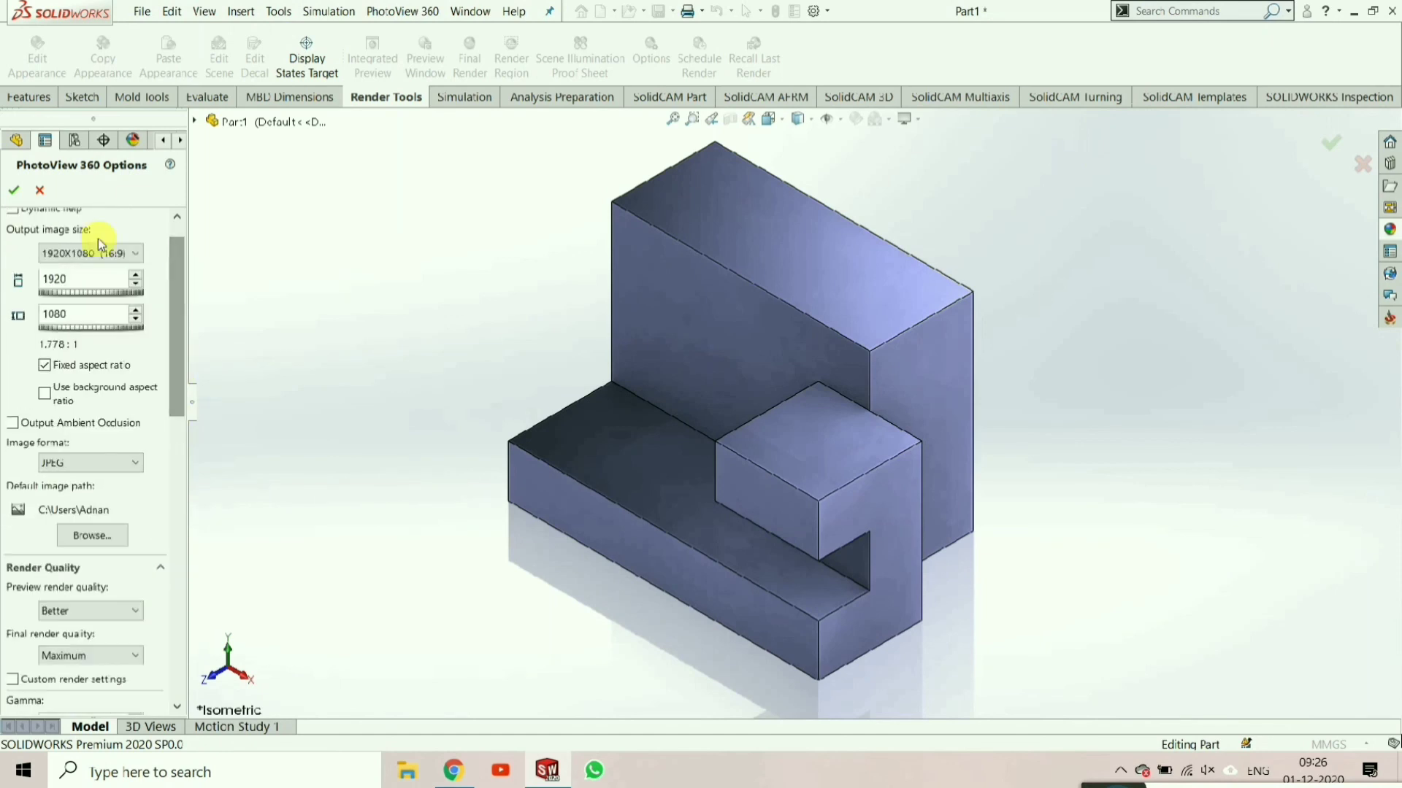
left_click(10, 191)
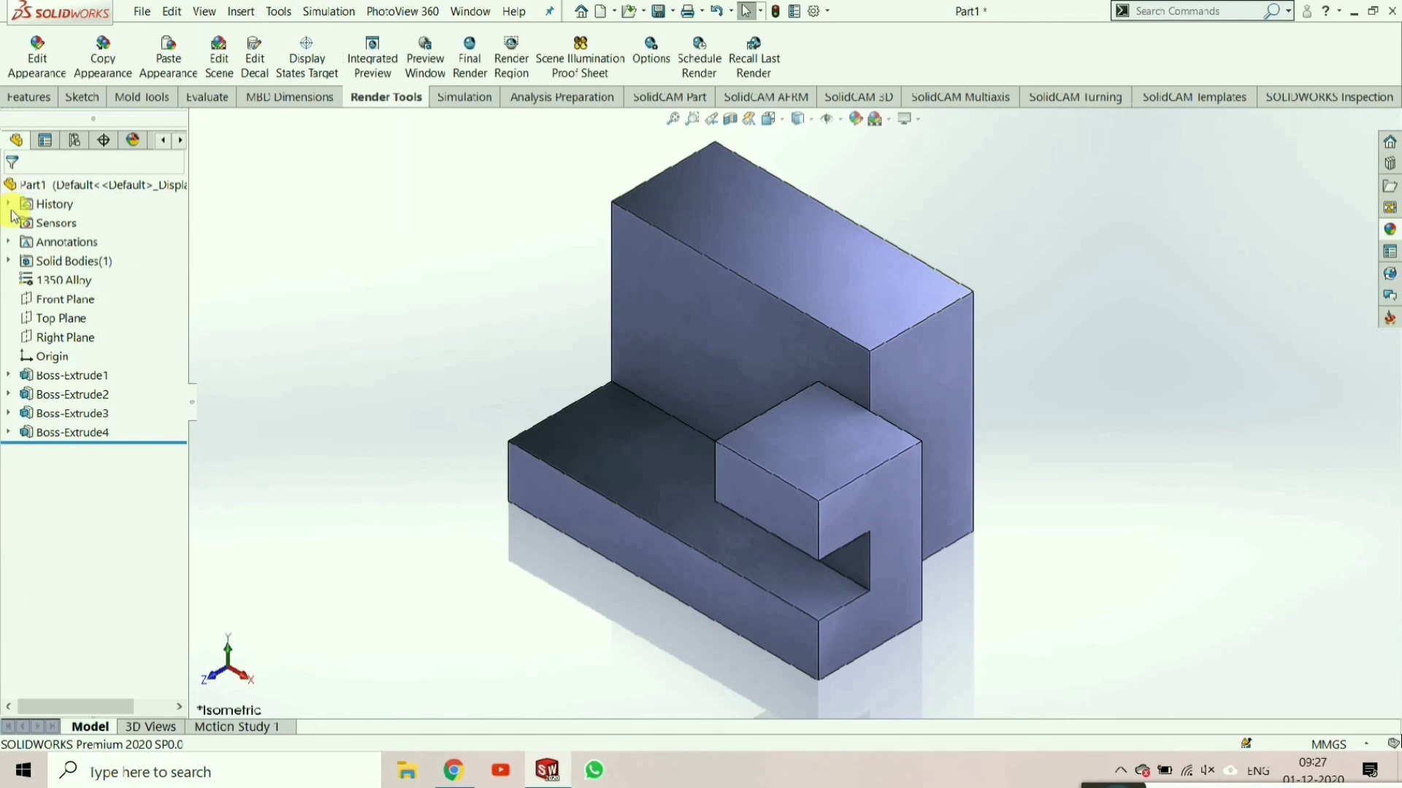
- Run a final render of the part without a camera or perspective view and maximize the render window
left_click(480, 65)
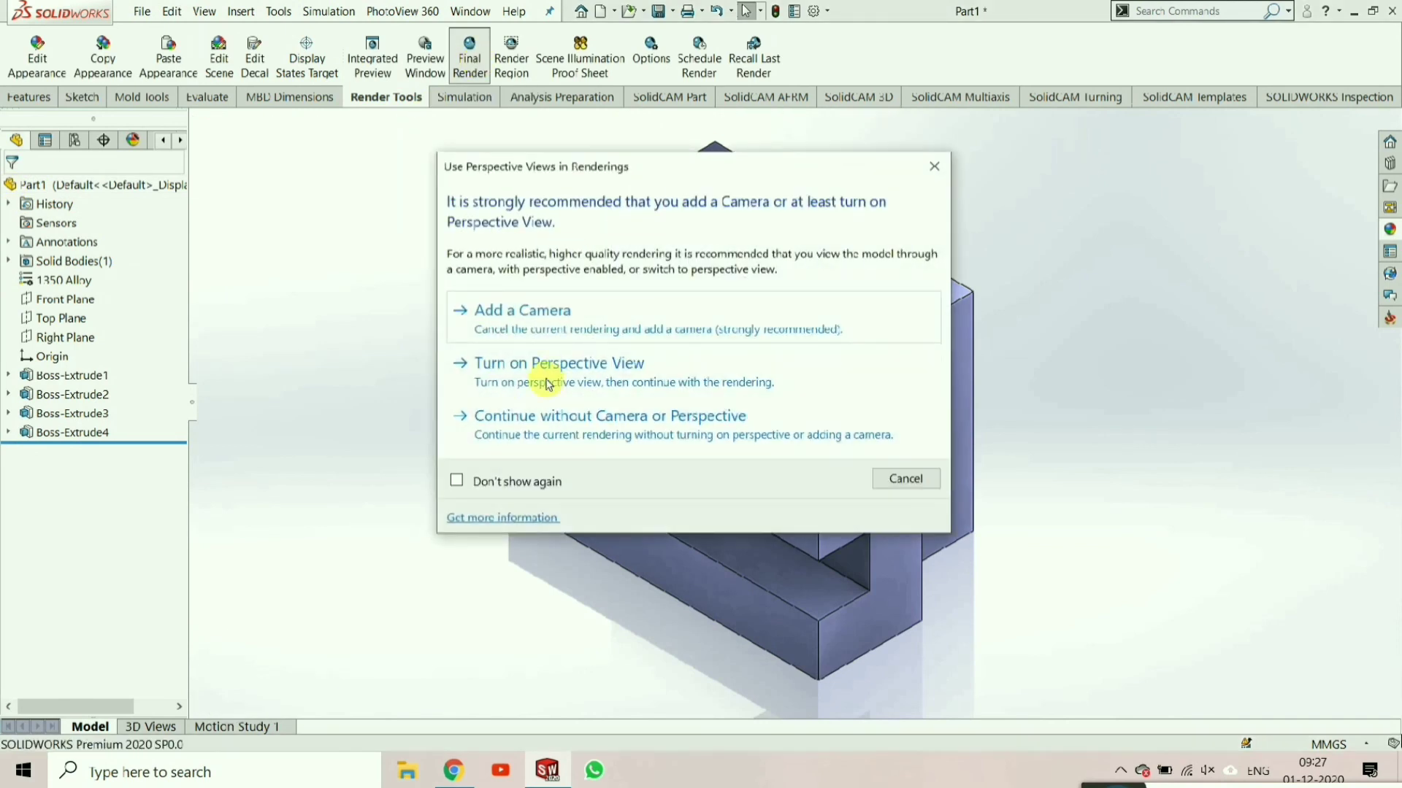
left_click(508, 425)
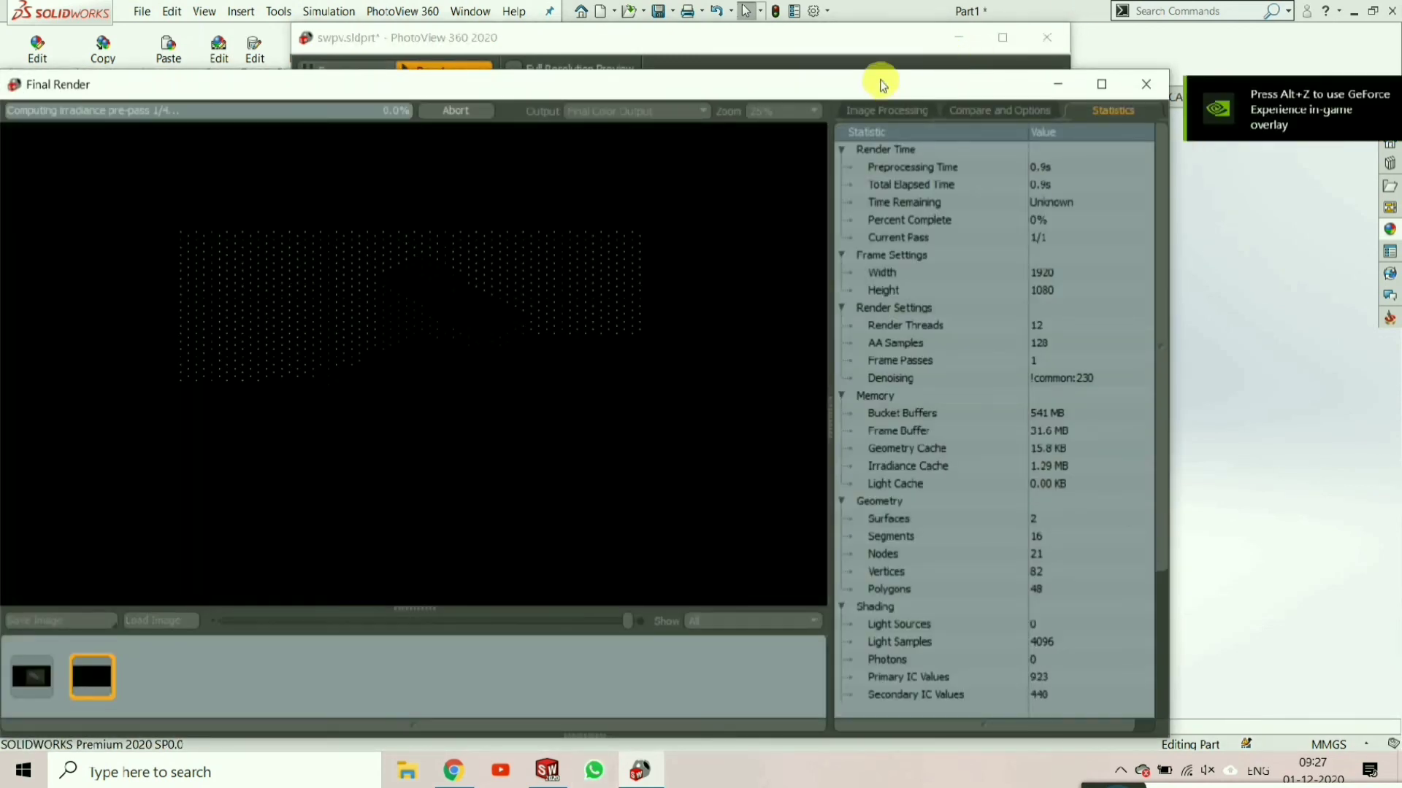
left_click_drag(883, 80, 960, 60)
left_click(1167, 51)
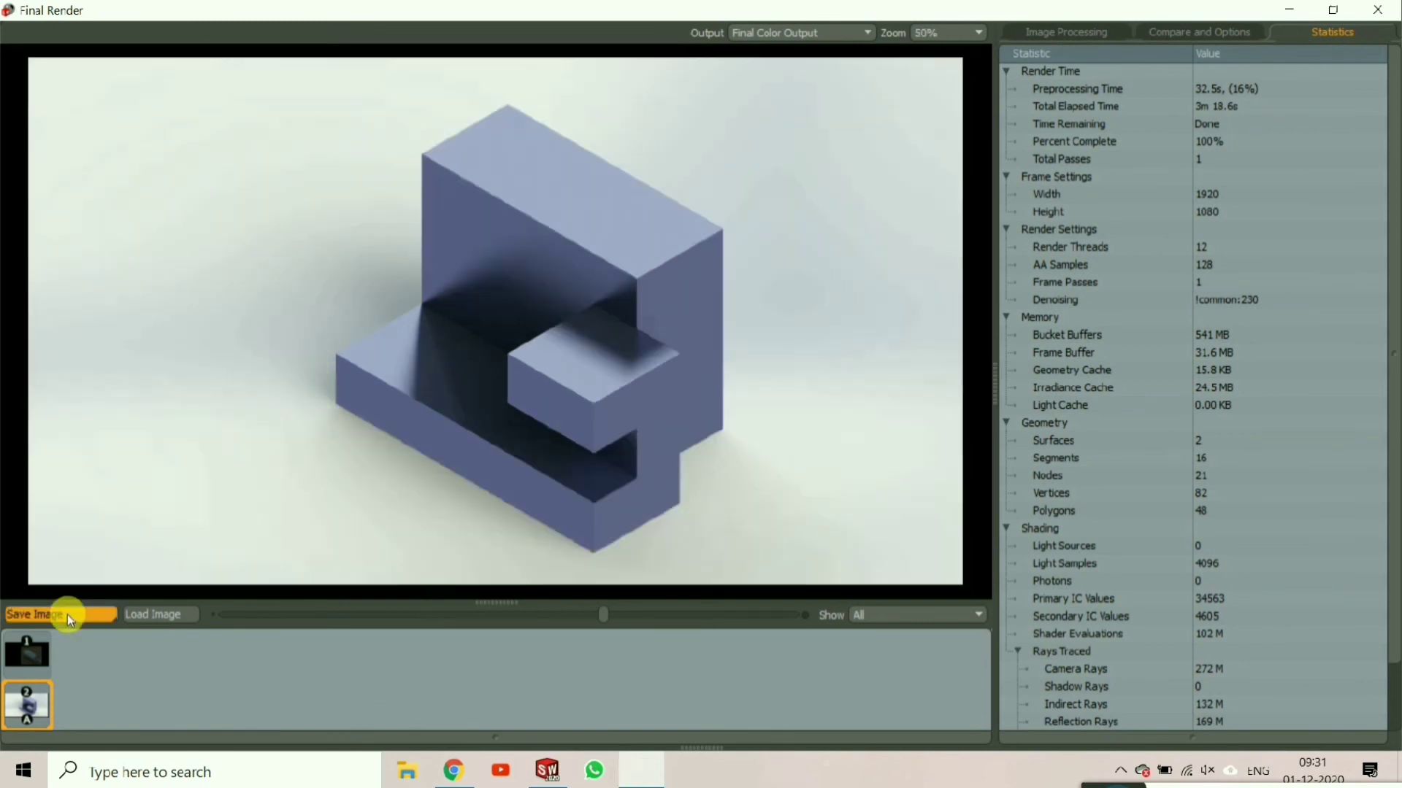
- Return from the final render to the SOLIDWORKS part window
left_click(641, 770)
key("super+shift+s")
key("Escape")
key("super")
key("alt+Tab")
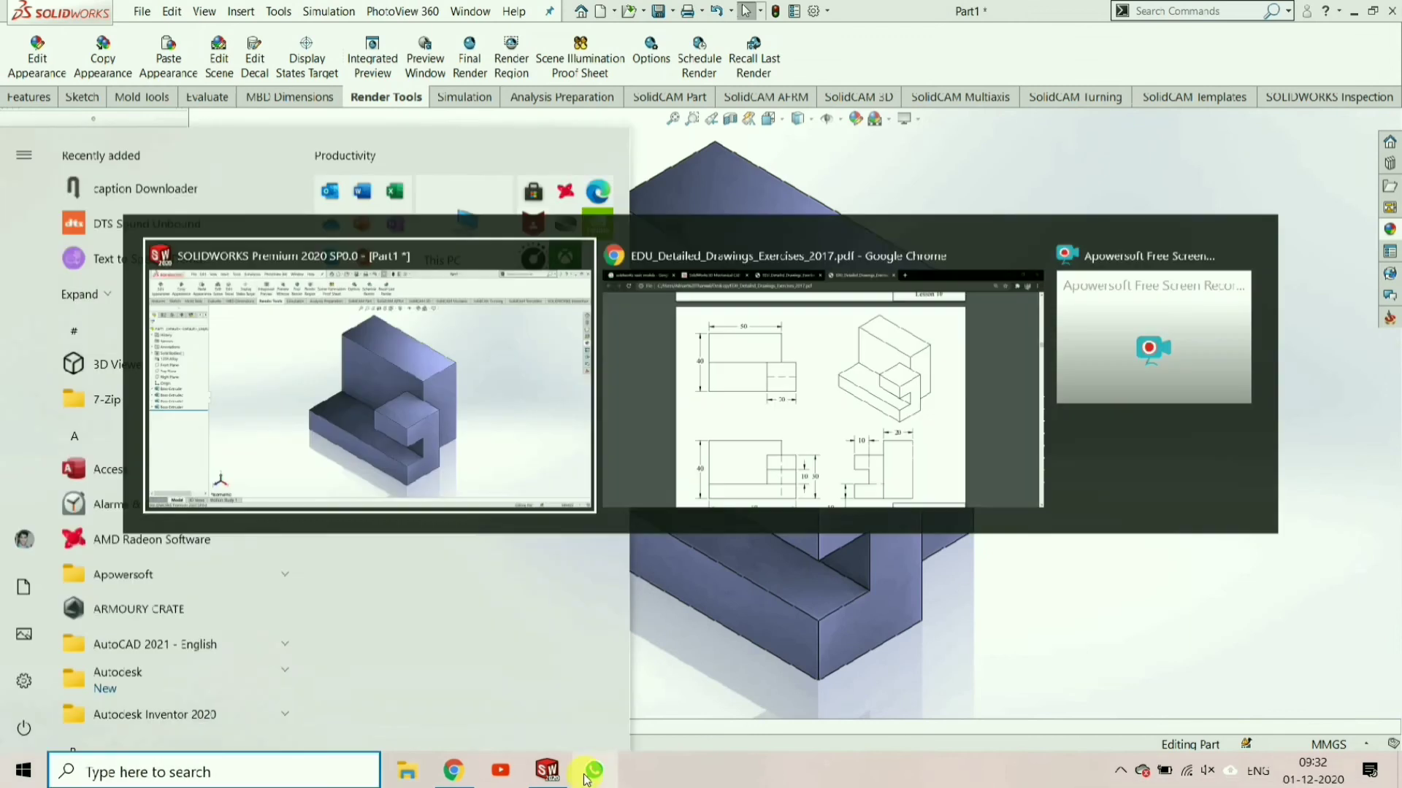
left_click(551, 771)
key("super+shift+s")
left_click_drag(395, 134, 1141, 698)
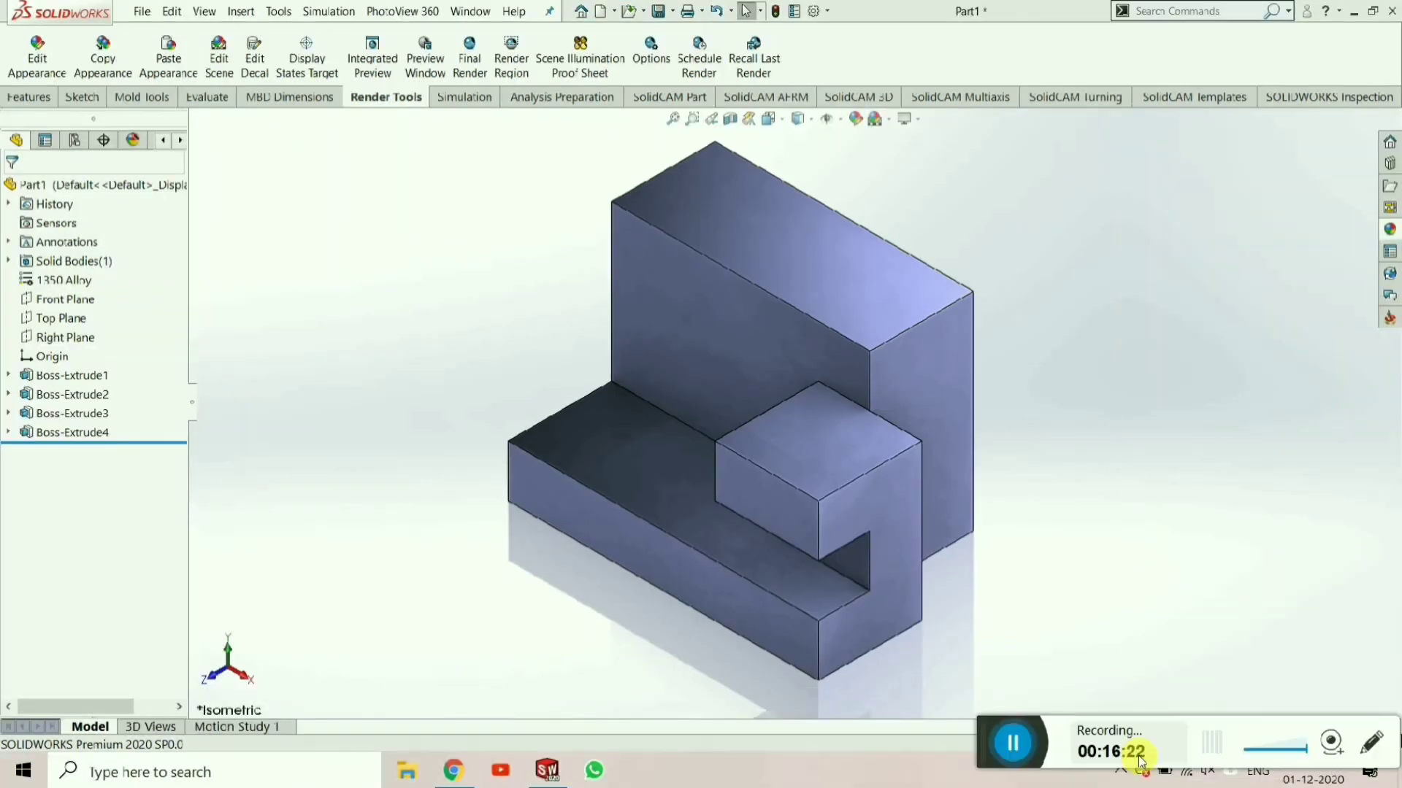